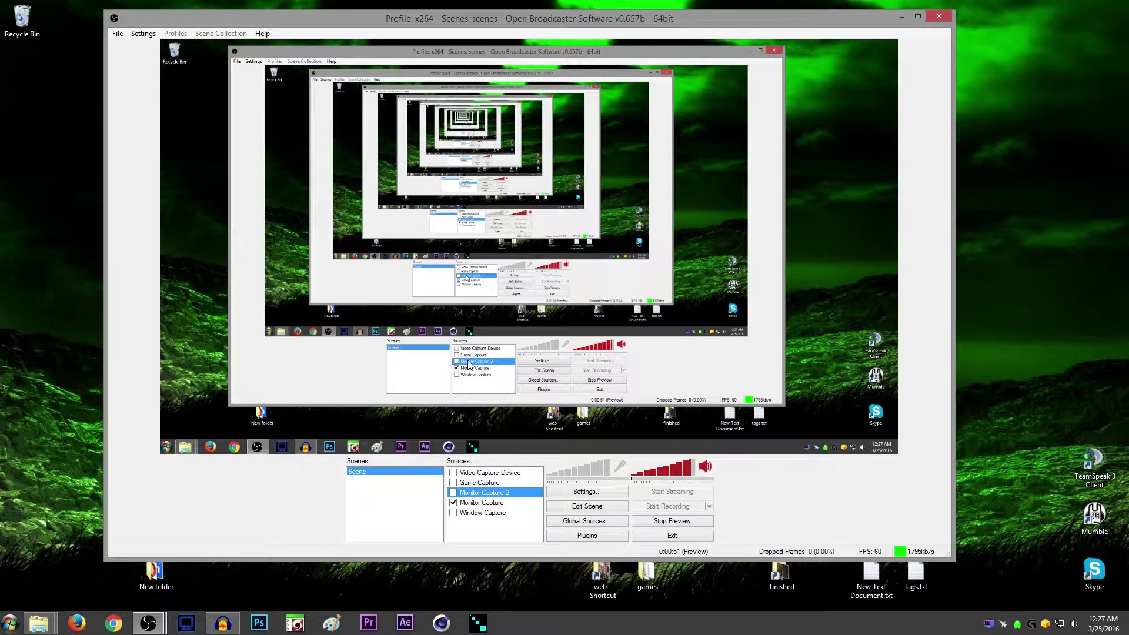
- Start adding a scene and cancel it, then show the Sources Add submenu of source types
drag(537, 23, 567, 23)
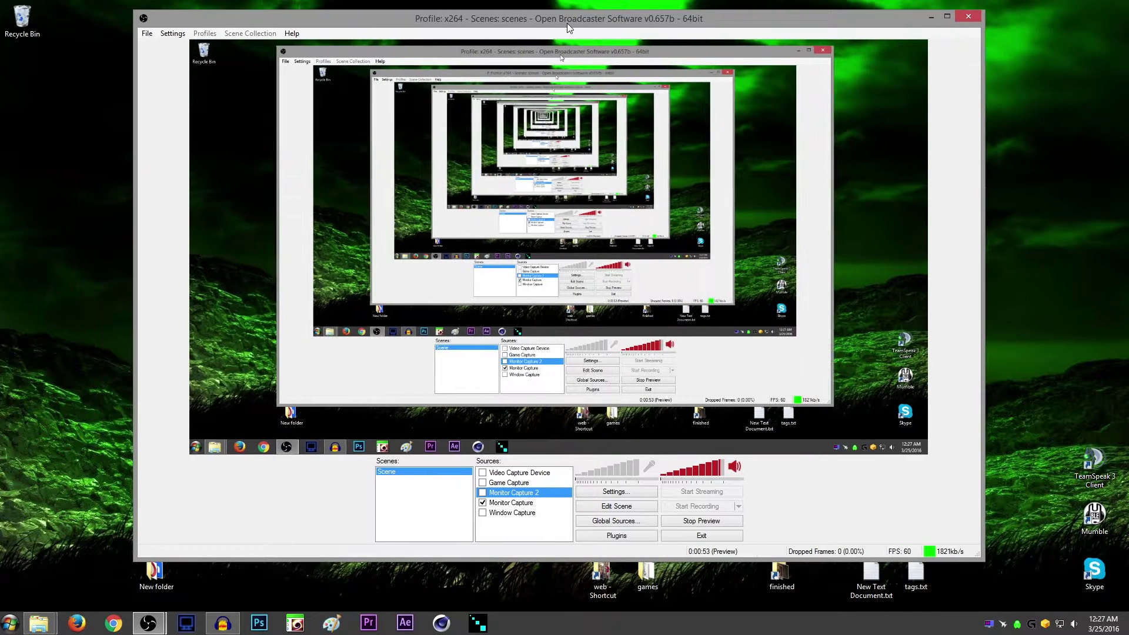
right_click(403, 500)
click(438, 507)
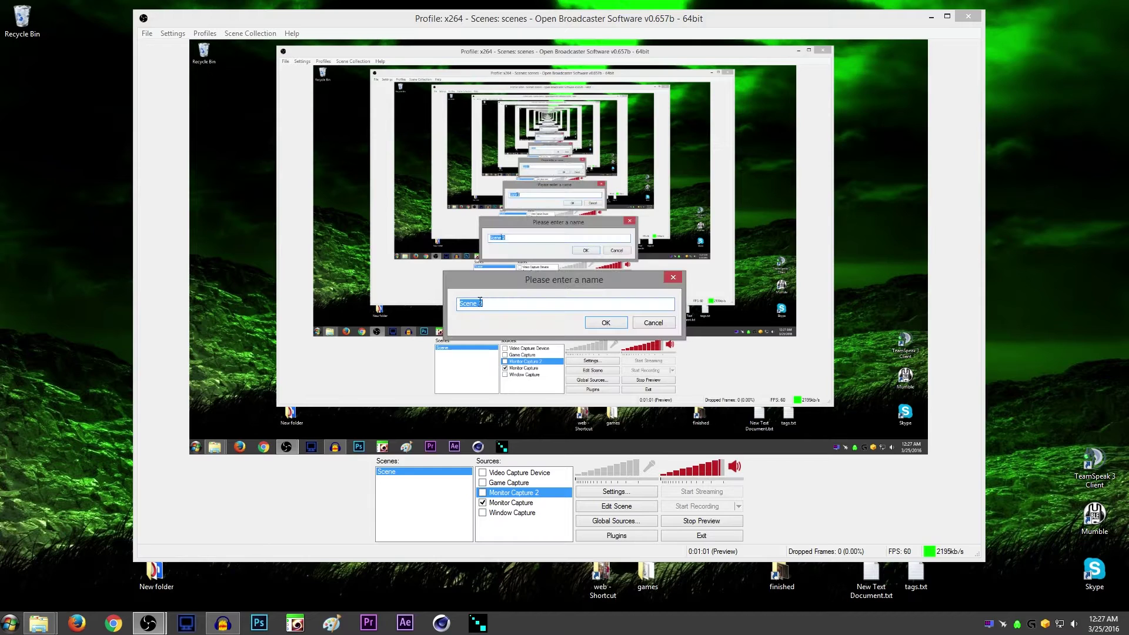
click(646, 325)
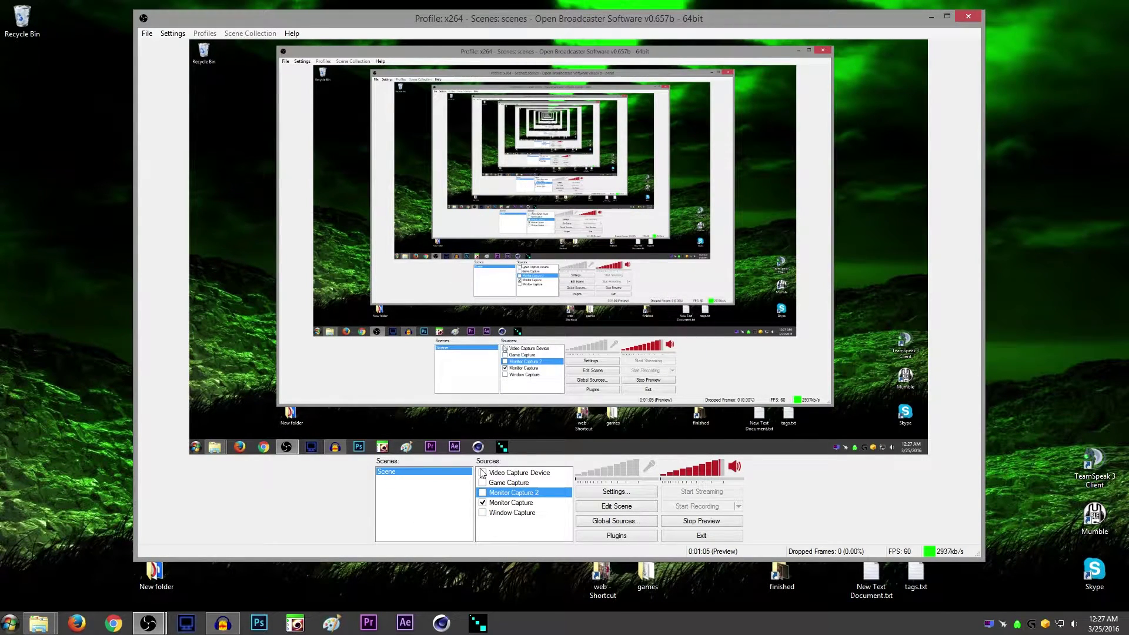
right_click(514, 528)
mouse_move(556, 537)
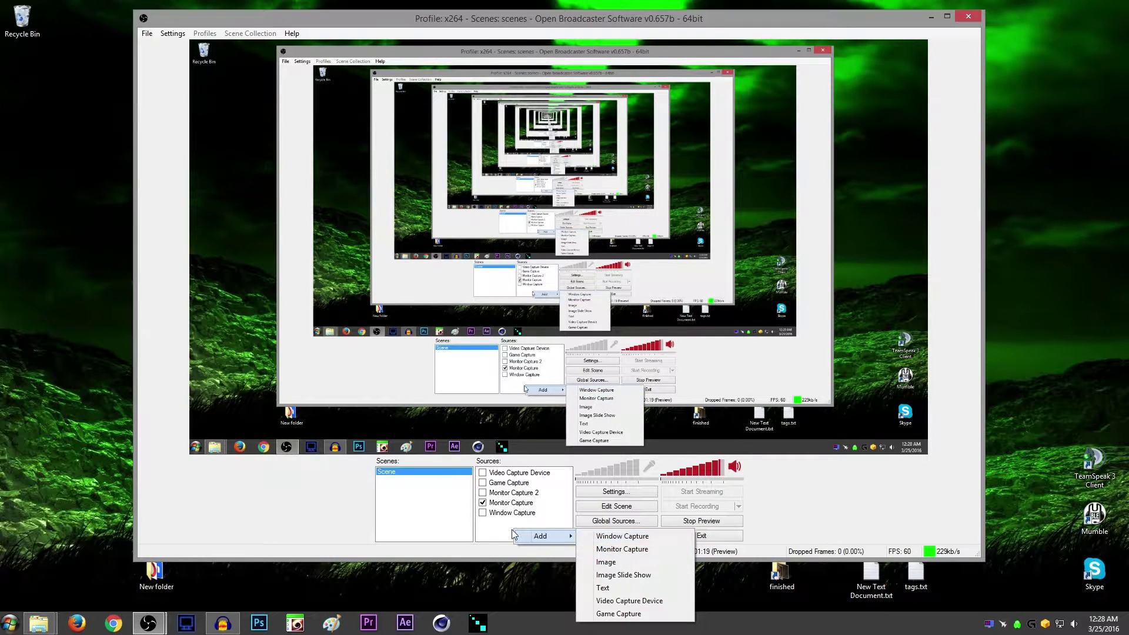
- Review the Game Capture source, leaving its application on DOOM64, then open File Explorer
click(501, 516)
click(511, 484)
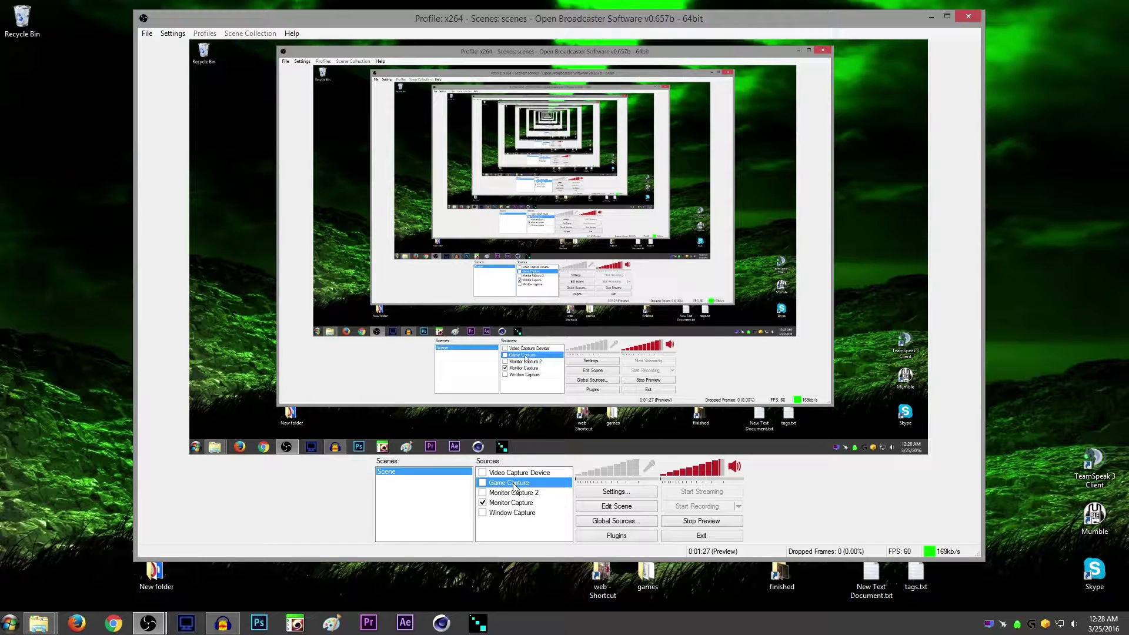
double_click(513, 487)
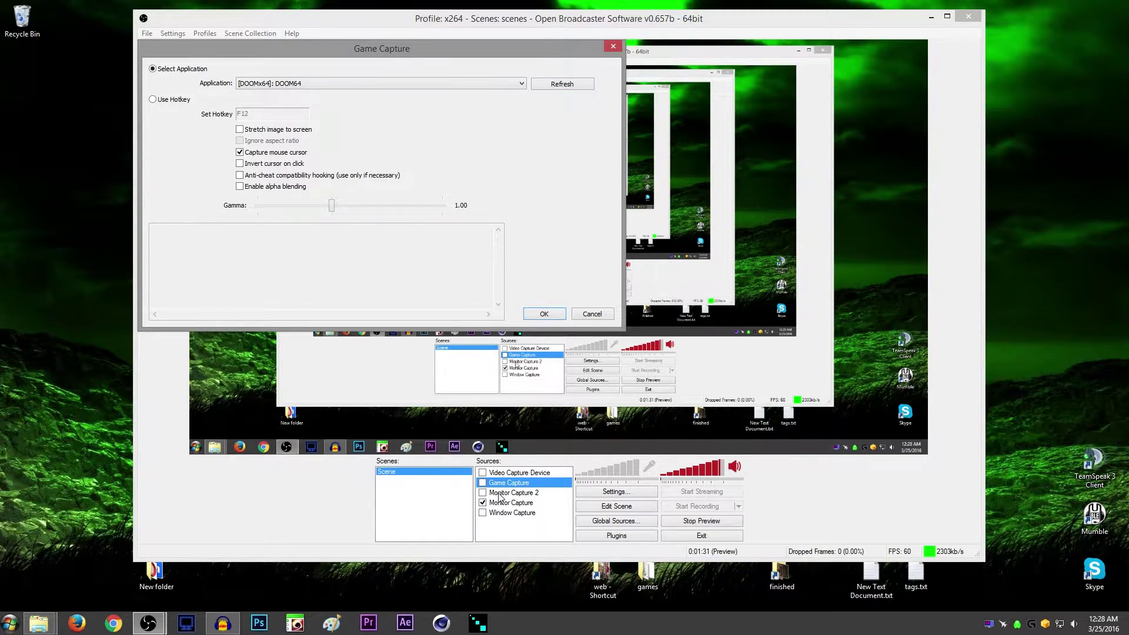
click(293, 86)
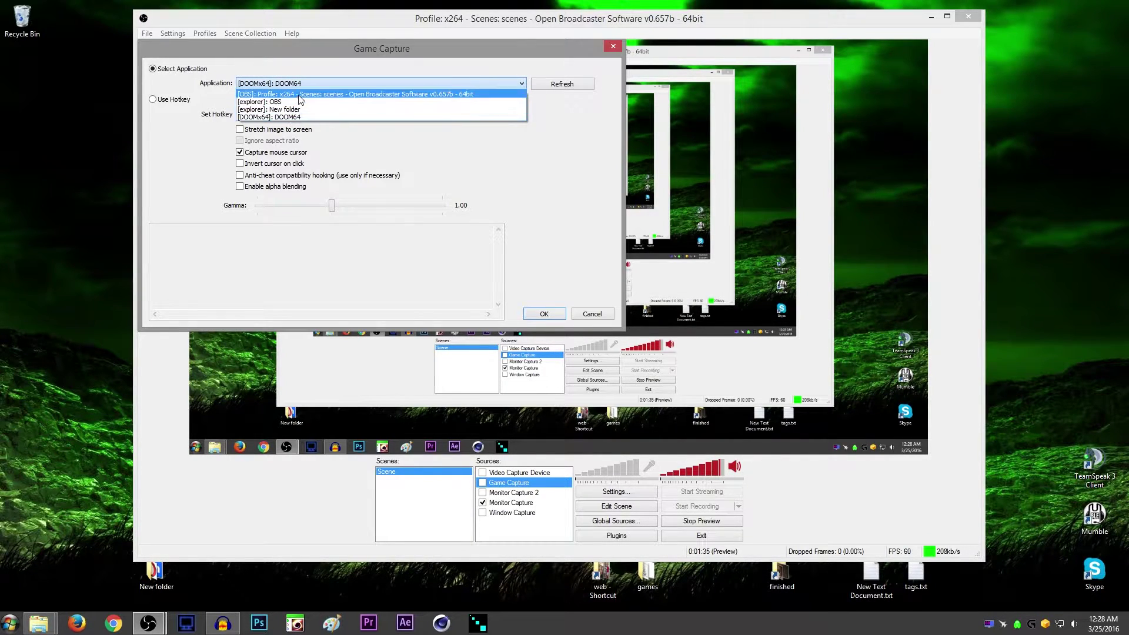
click(323, 84)
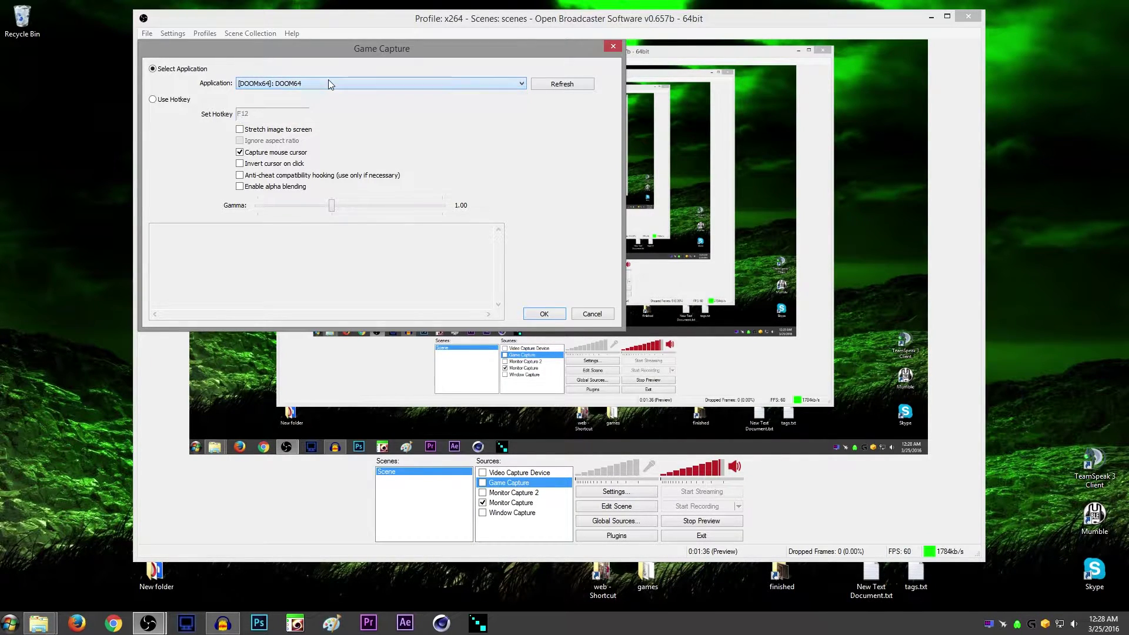
click(613, 47)
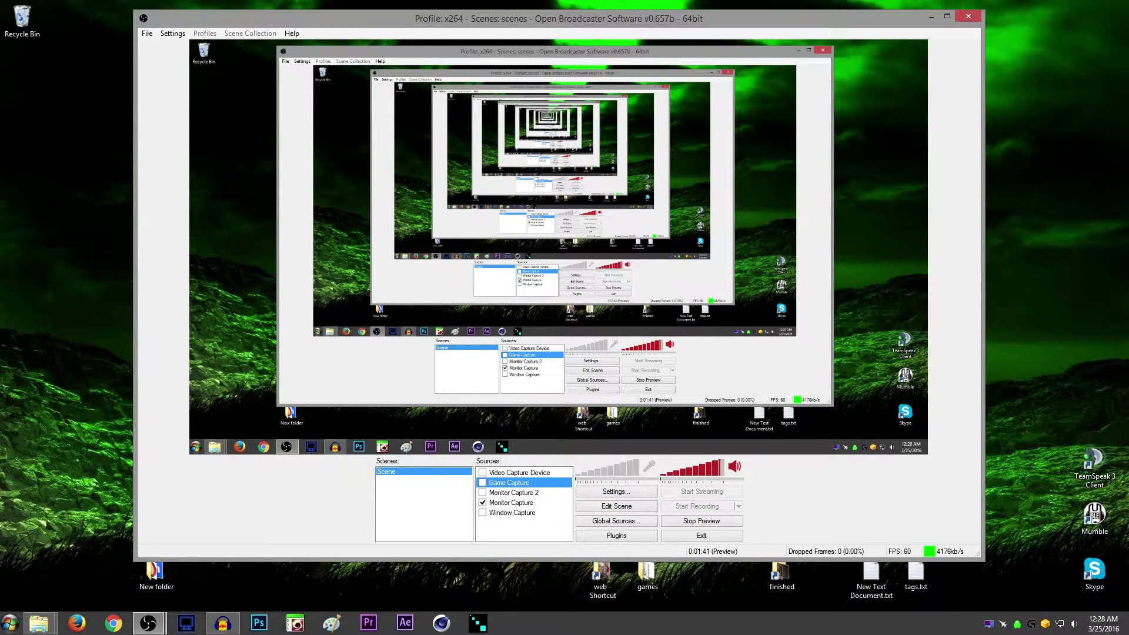
key(super+e)
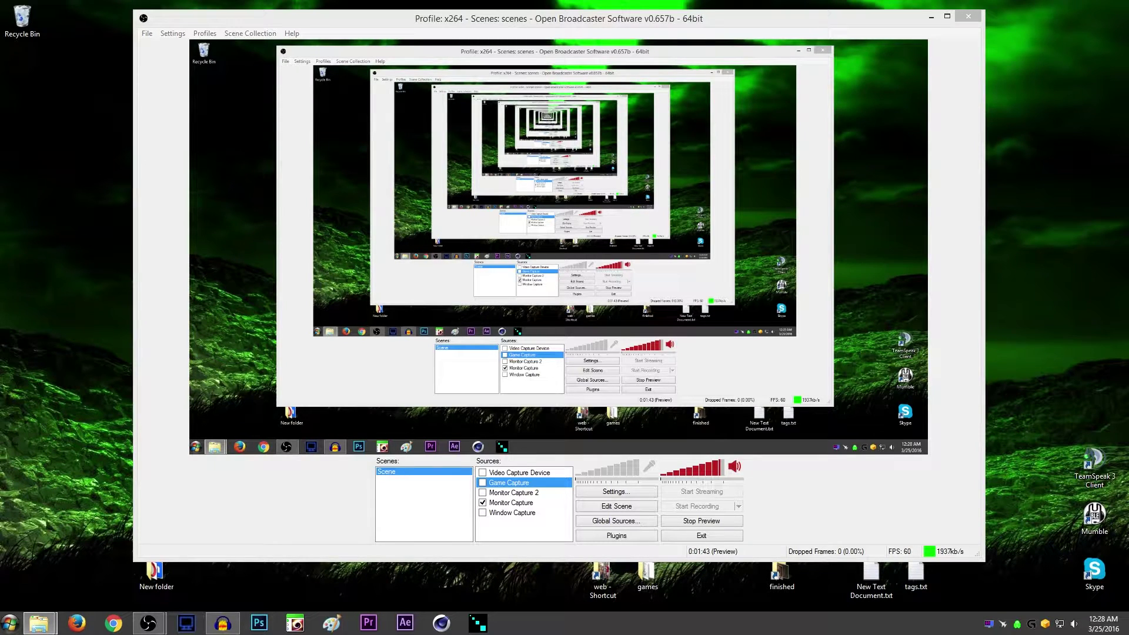
- Try OBS.exe's Run as administrator compatibility option, cancel it, and minimize the OBS folder
drag(319, 107, 588, 116)
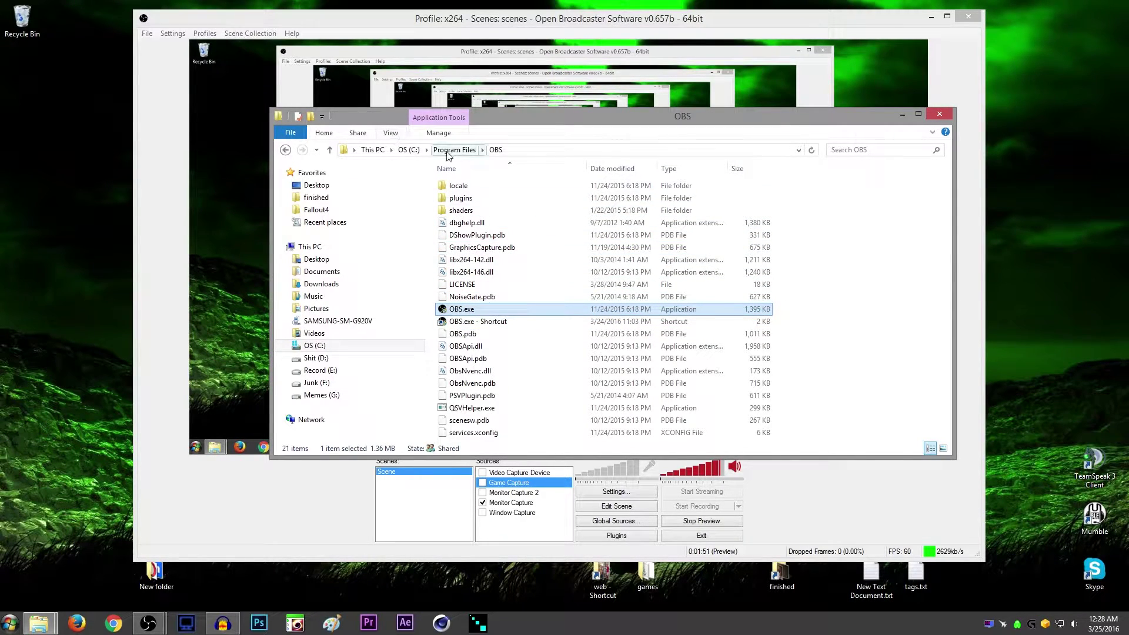
right_click(459, 312)
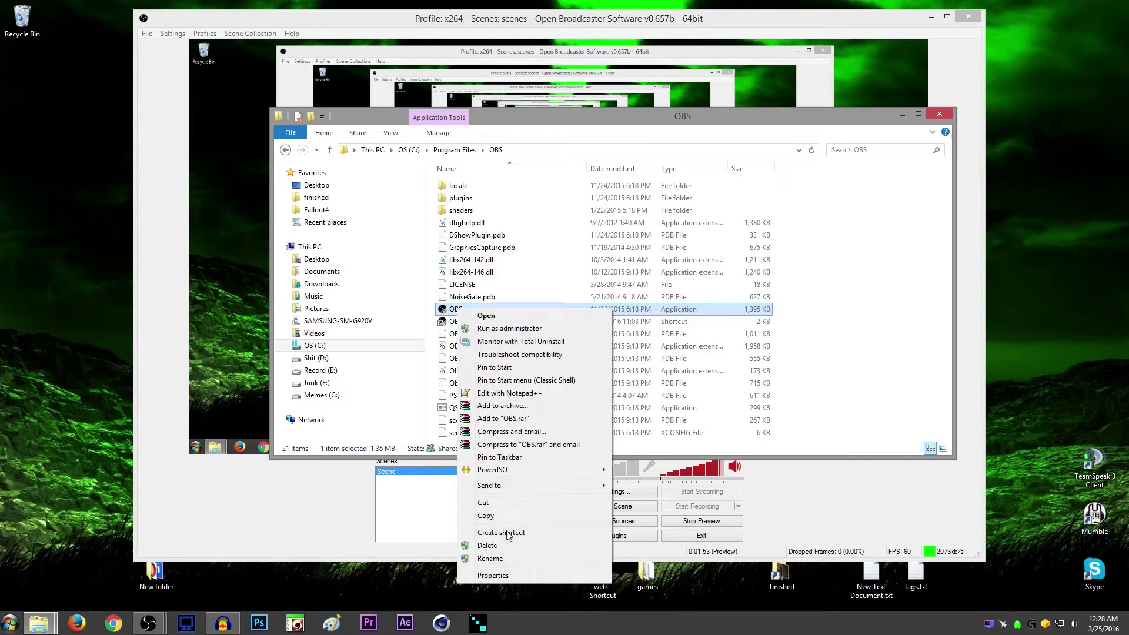
click(518, 574)
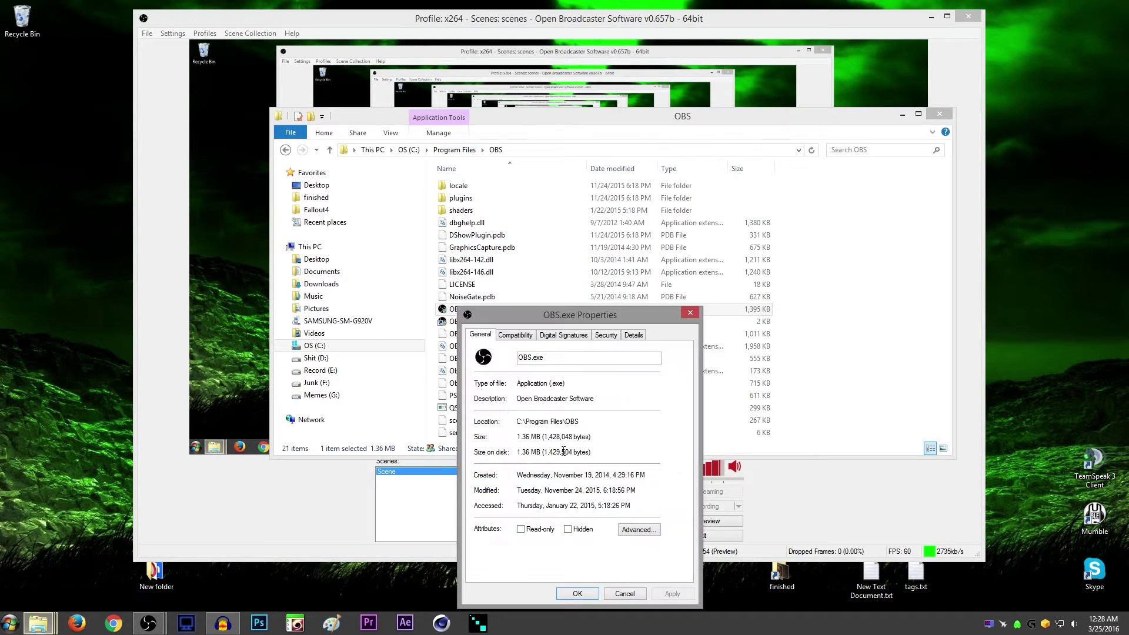
click(515, 334)
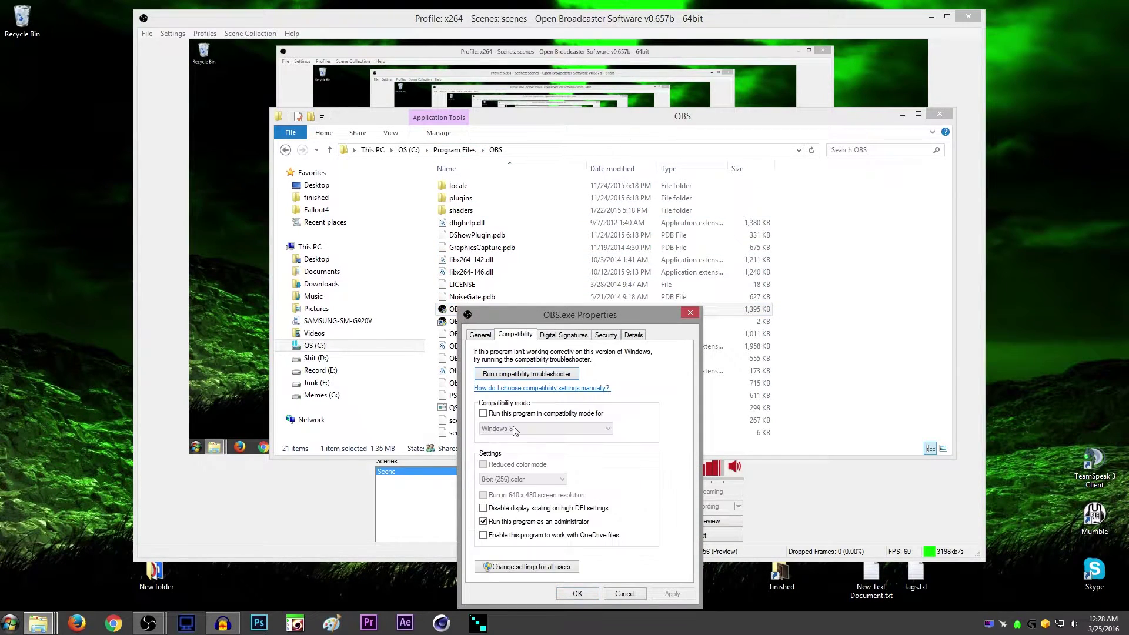
click(483, 521)
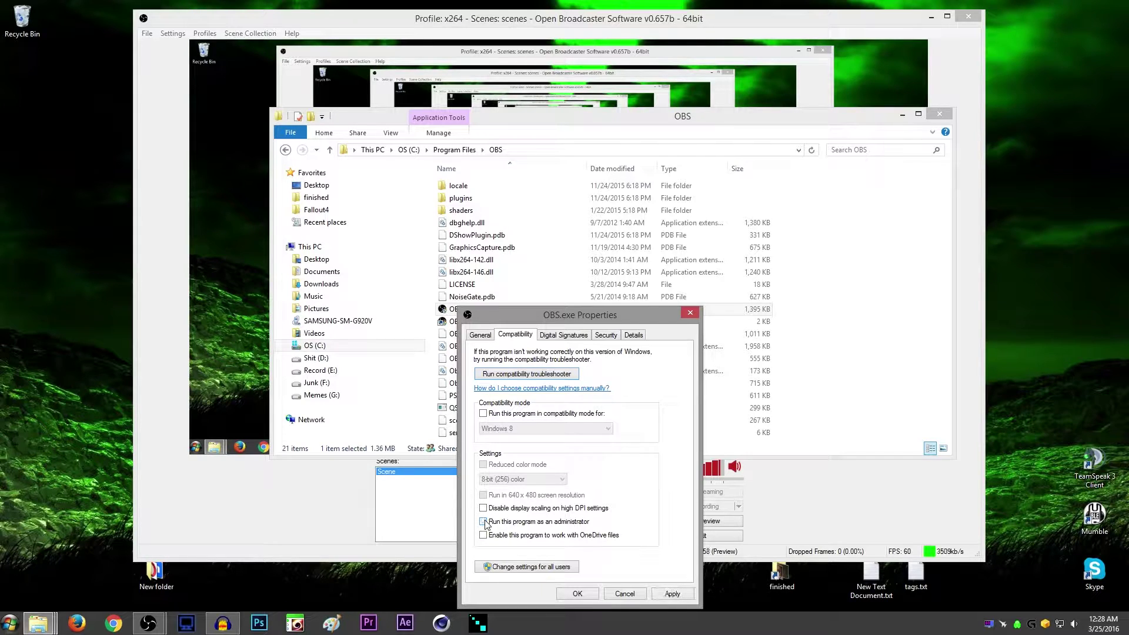
click(625, 594)
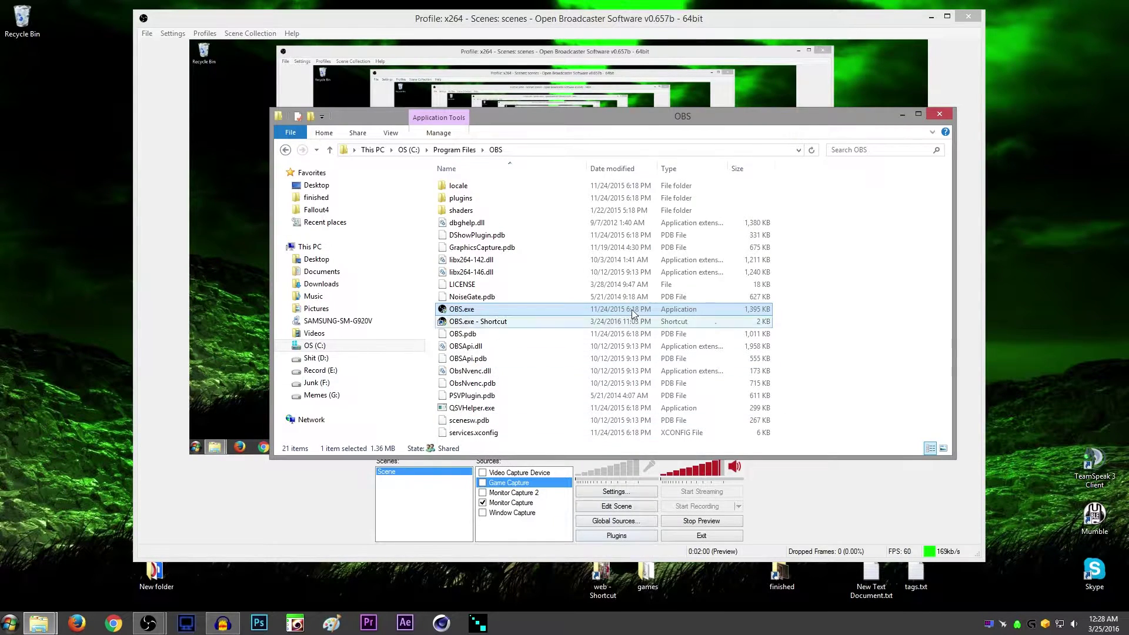
click(902, 116)
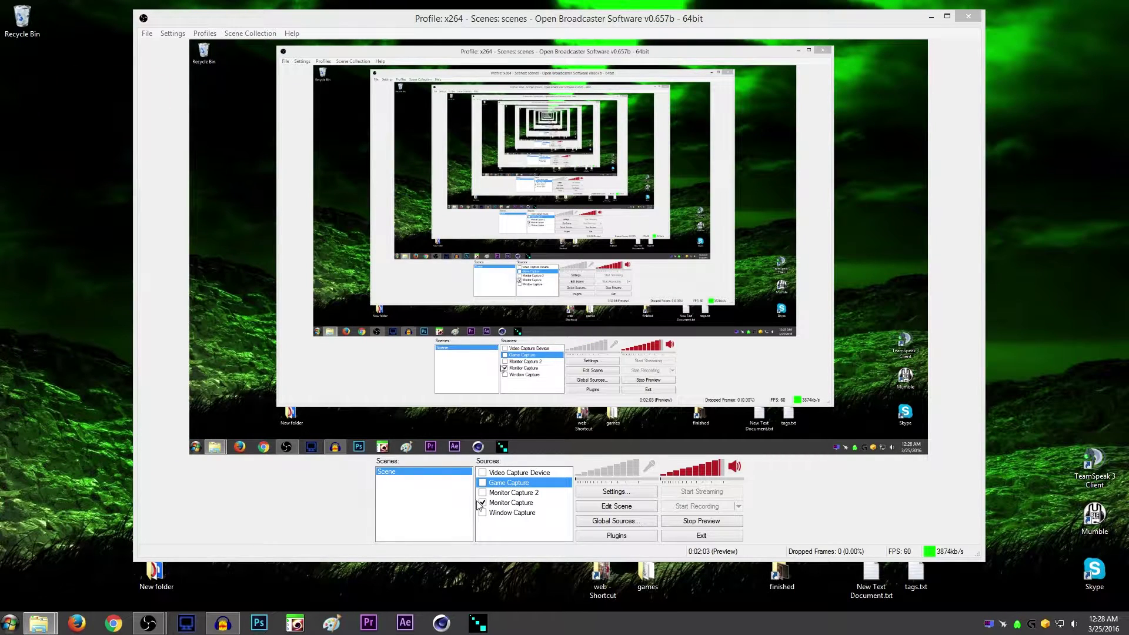
click(520, 514)
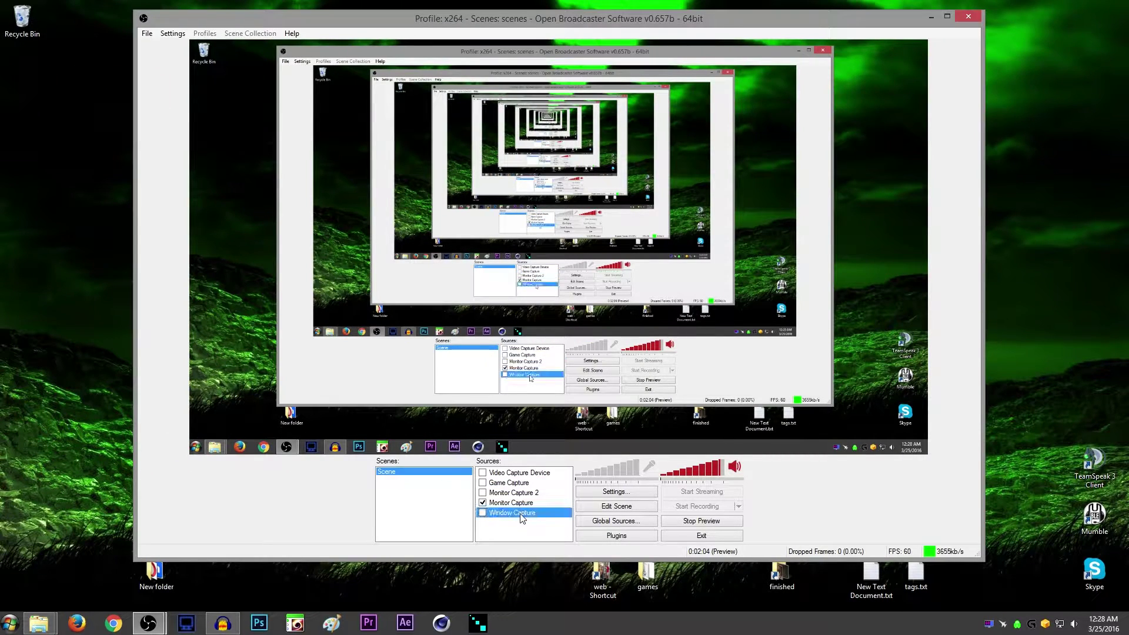
click(525, 484)
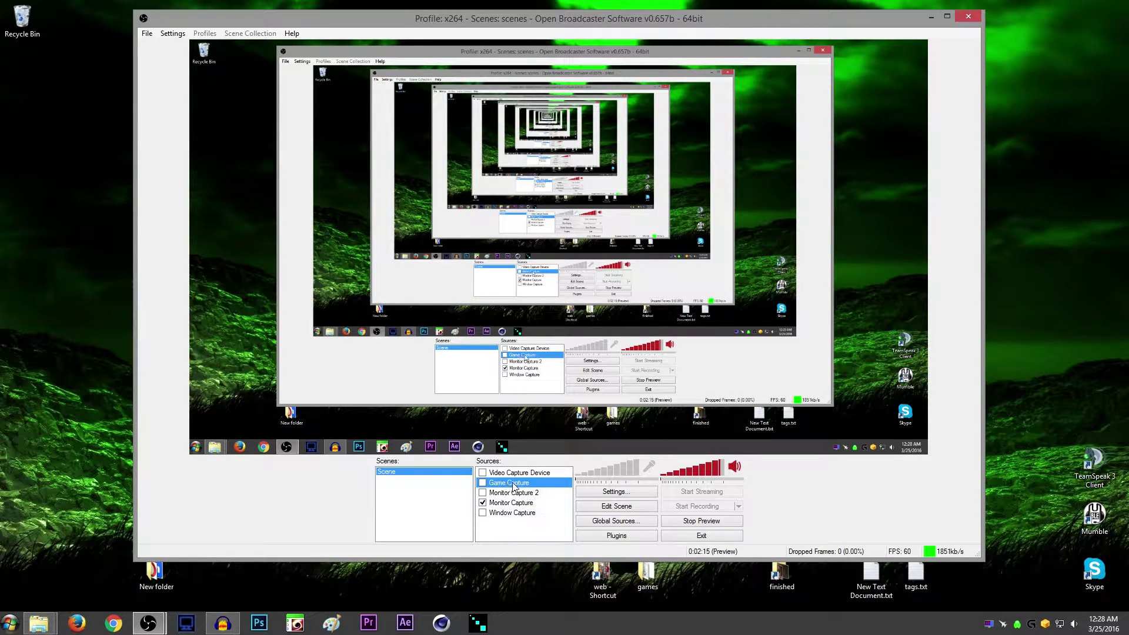
click(510, 513)
click(512, 482)
click(510, 514)
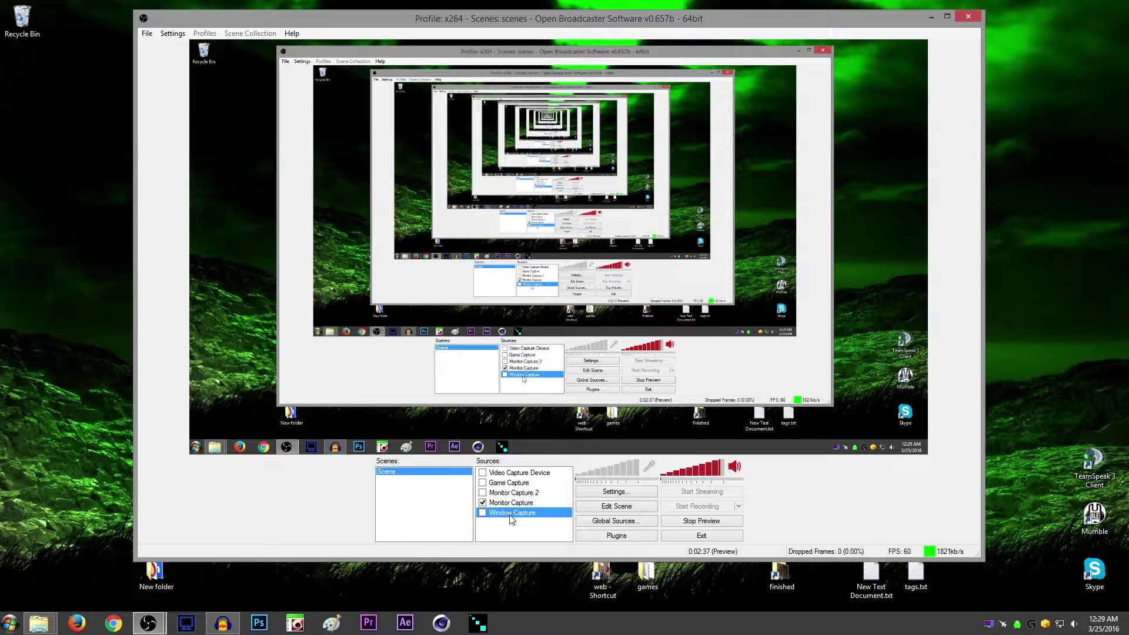
double_click(511, 514)
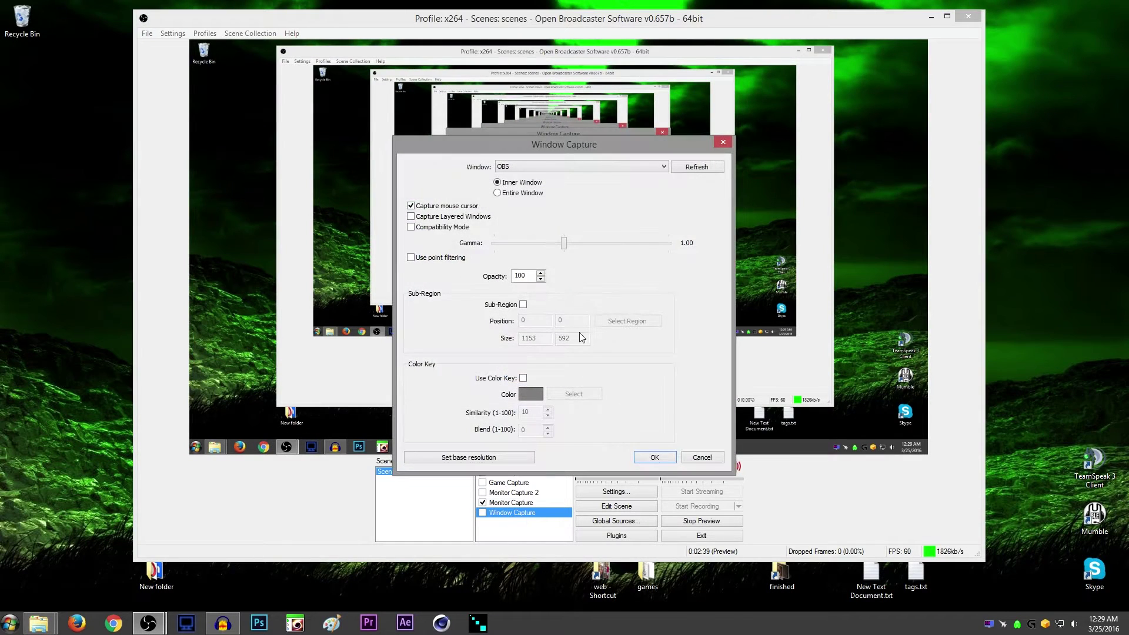
click(548, 166)
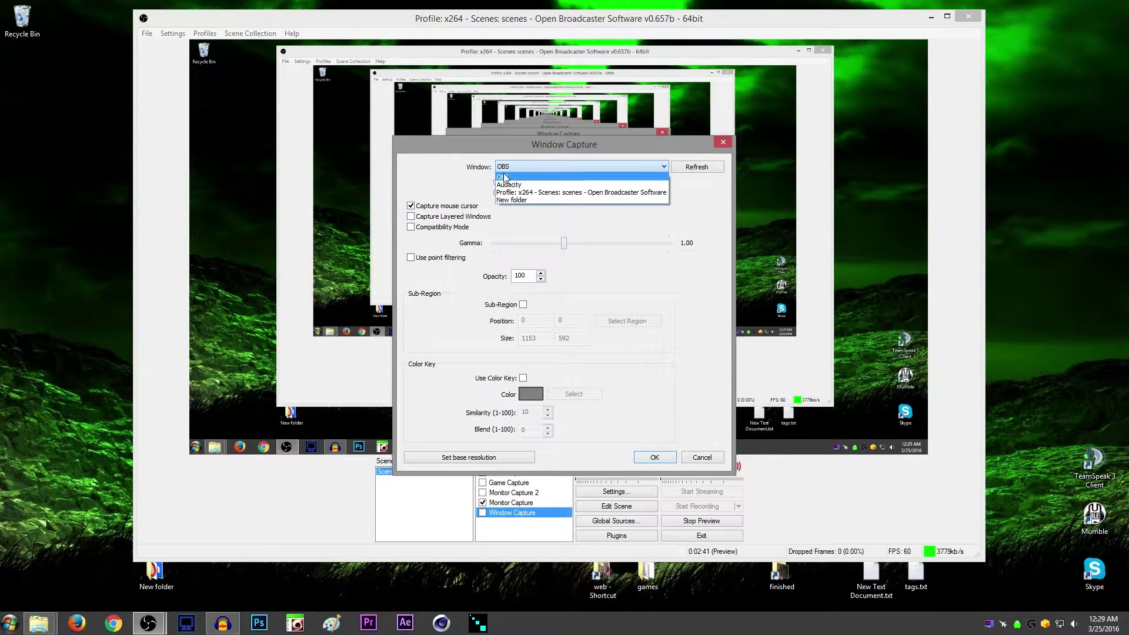
click(504, 177)
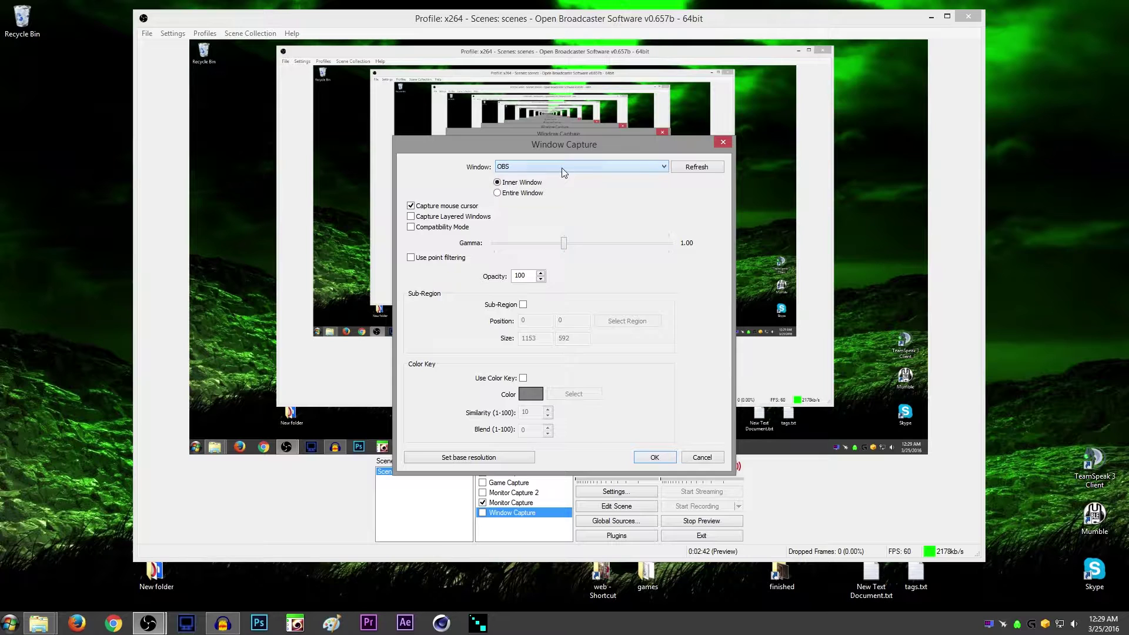
click(723, 143)
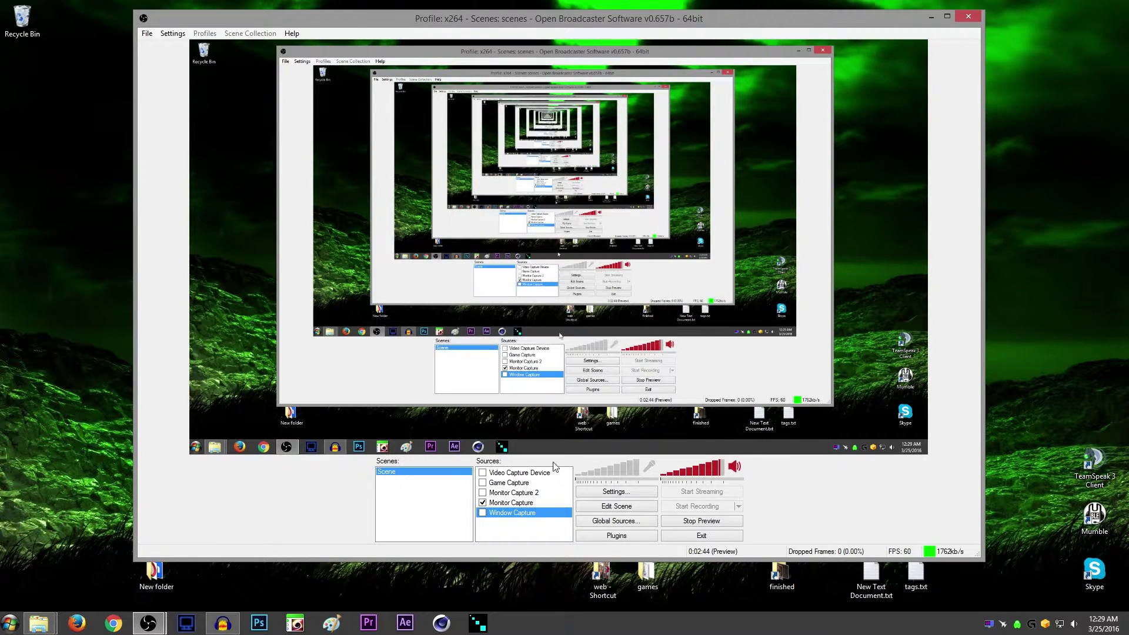
- Check the Monitor Capture and Monitor Capture 2 (monitor 2) source properties, closing each unchanged
click(511, 502)
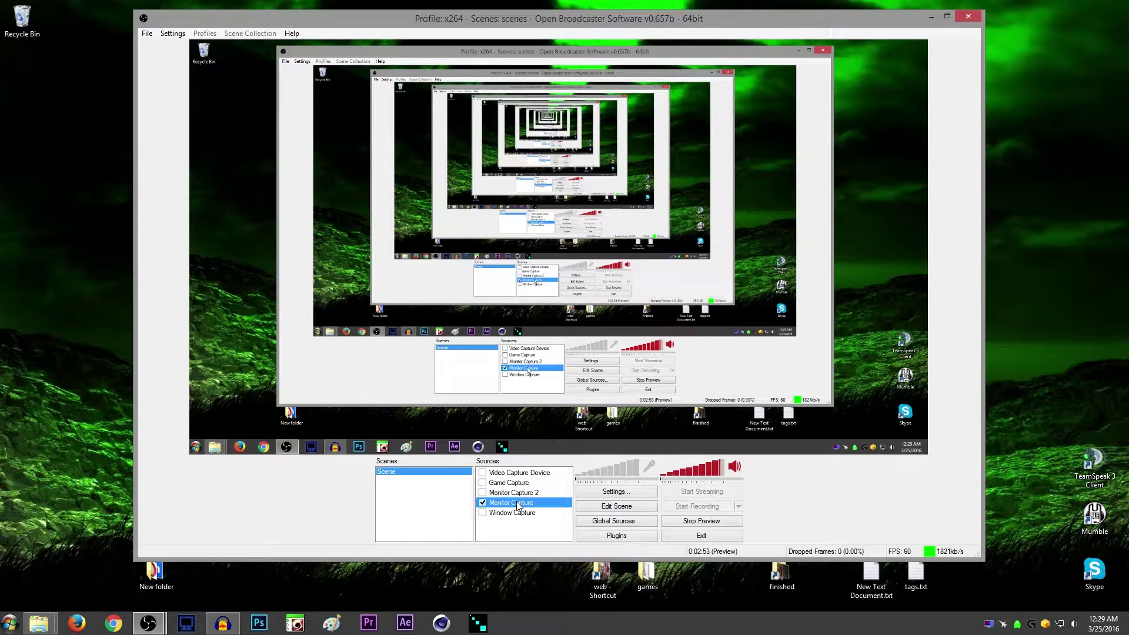
mouse_move(507, 20)
mouse_down()
mouse_move(532, 23)
mouse_move(516, 25)
mouse_up()
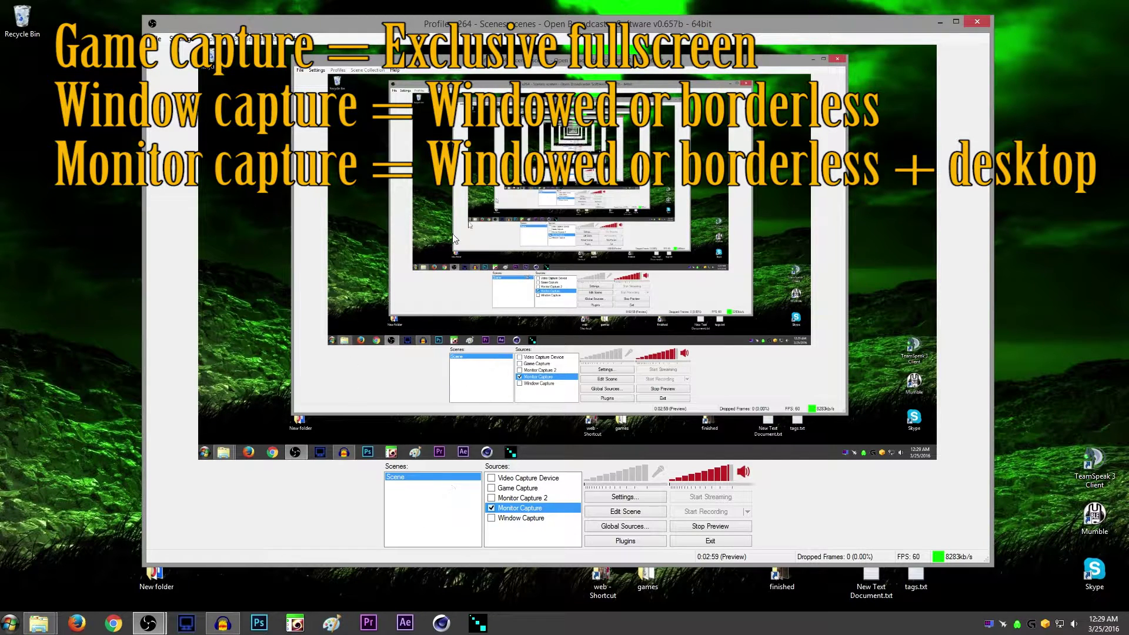
click(538, 500)
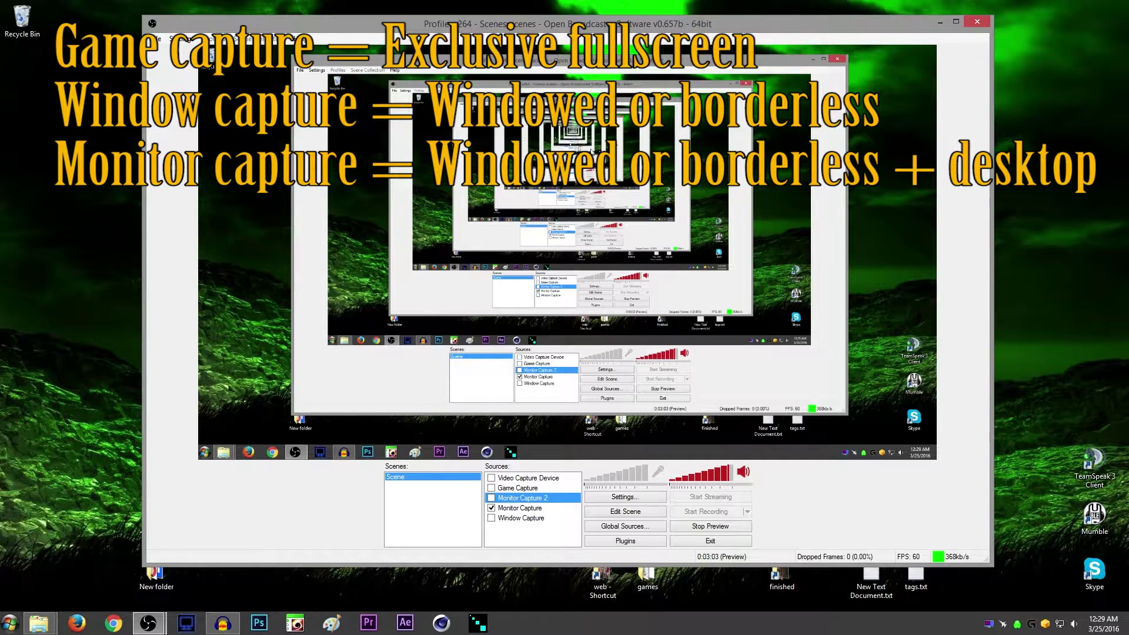
double_click(517, 508)
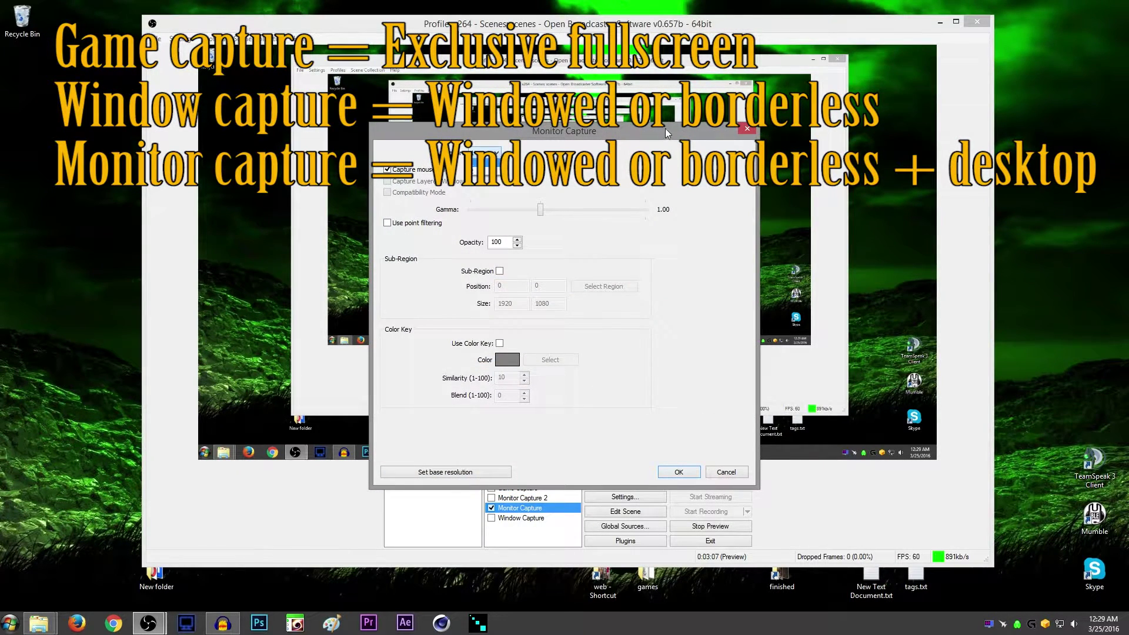
click(747, 128)
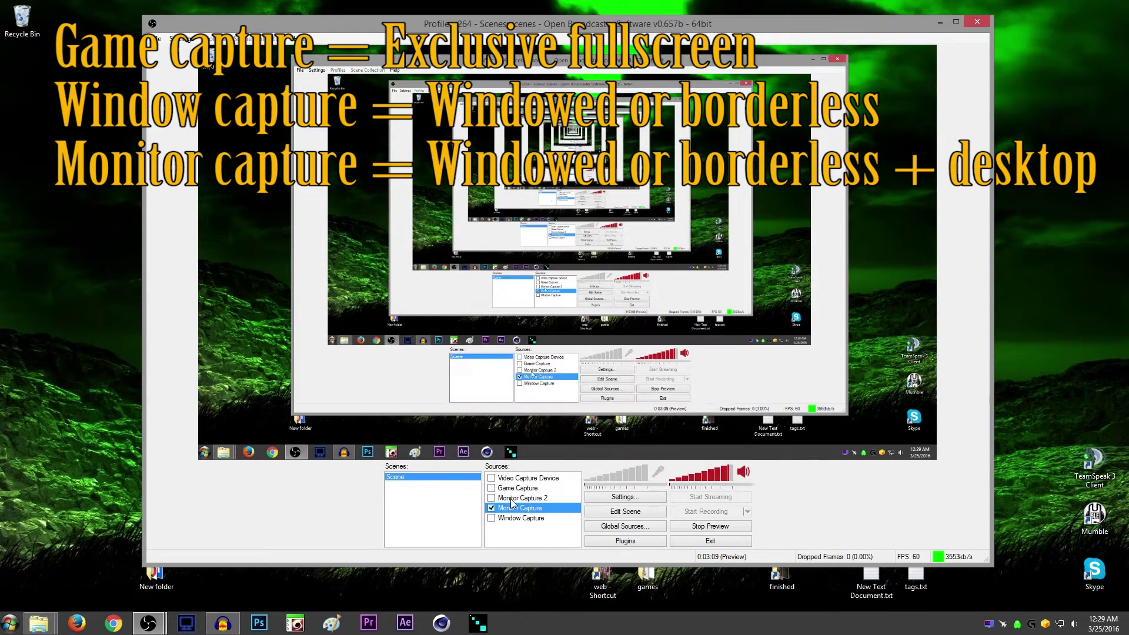
double_click(521, 498)
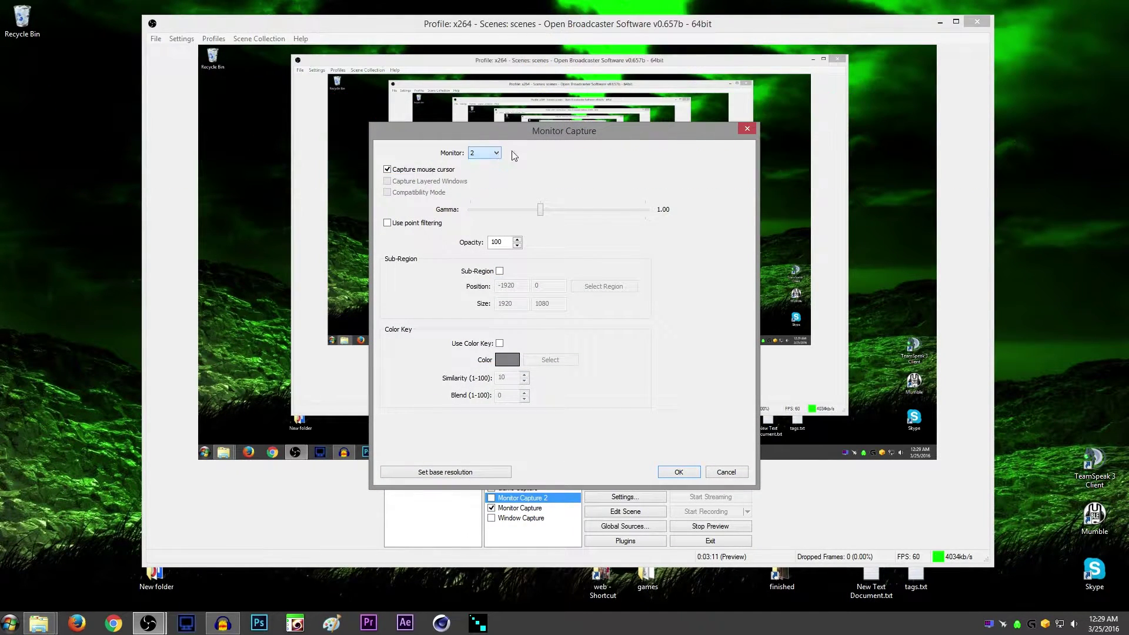
click(754, 127)
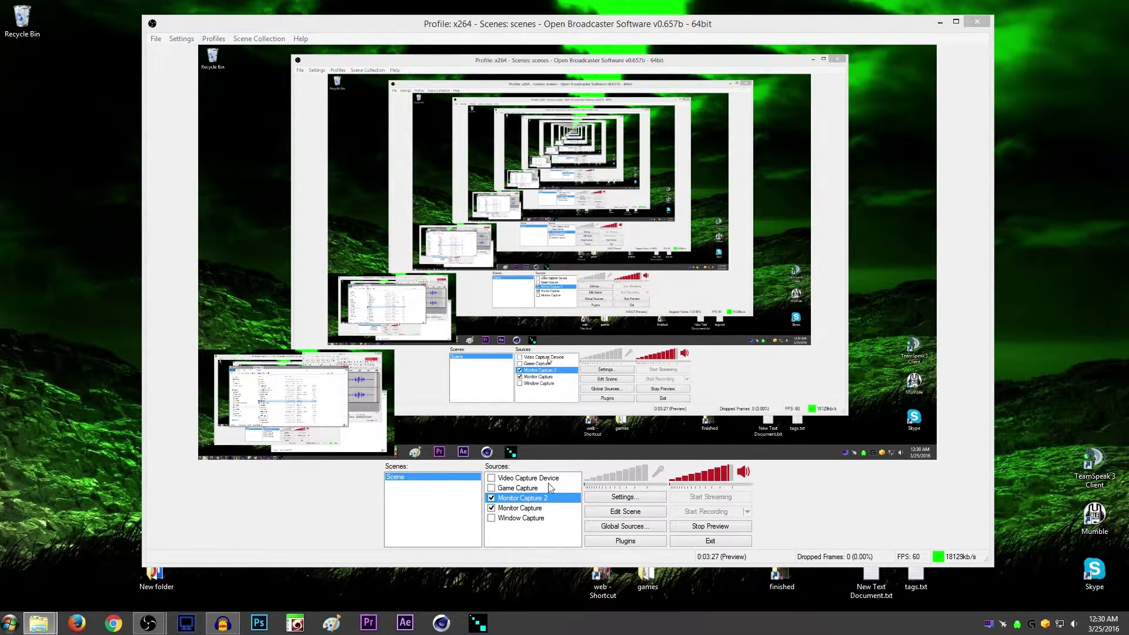
- Enable Edit Scene, toggle Monitor Capture 2's Sub-Region off again, cancel, and untick the source
click(616, 516)
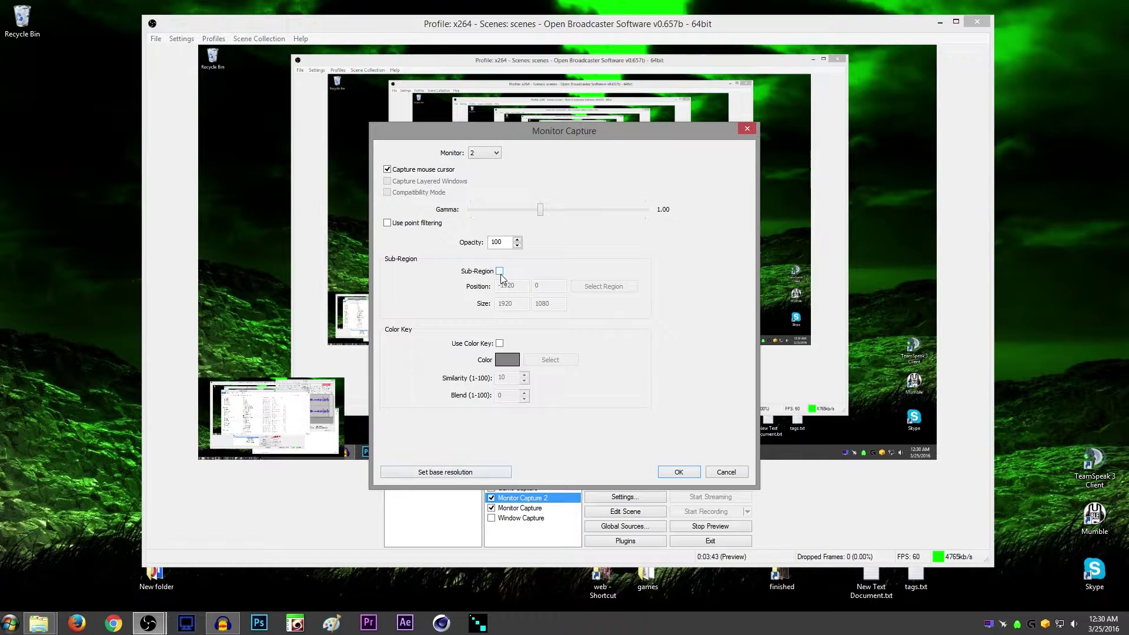
click(500, 271)
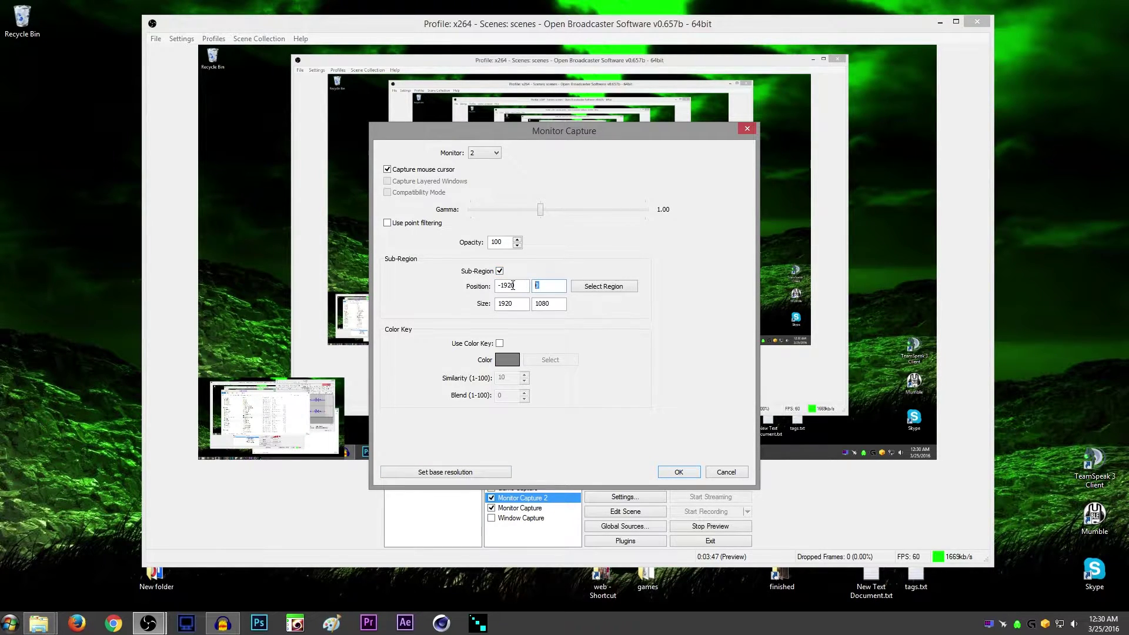
click(551, 302)
click(501, 271)
click(729, 471)
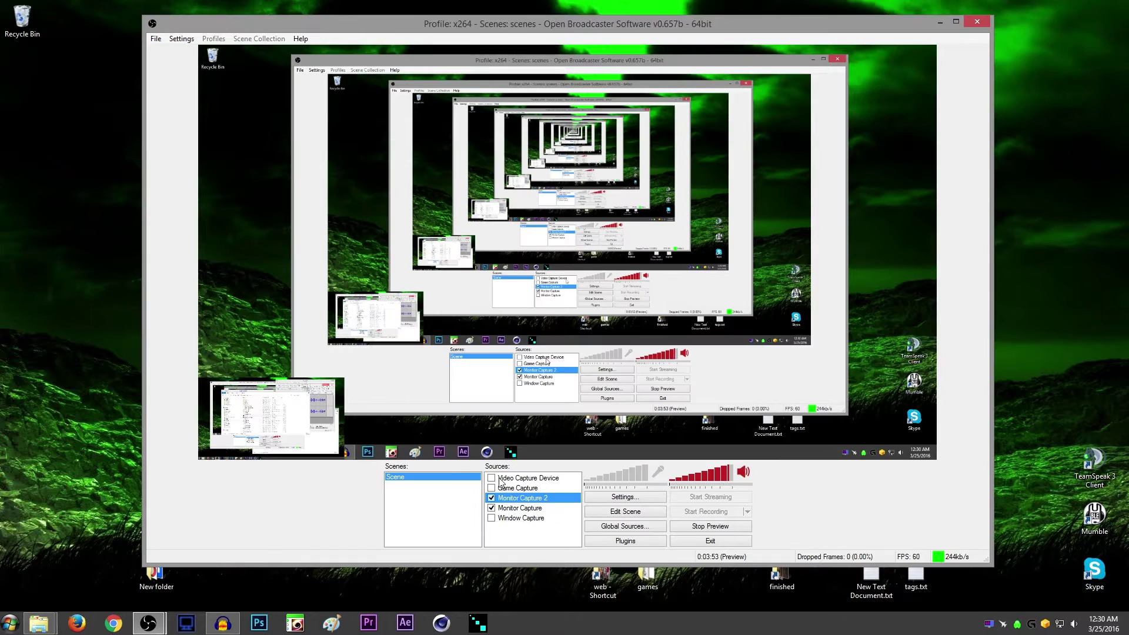
click(492, 498)
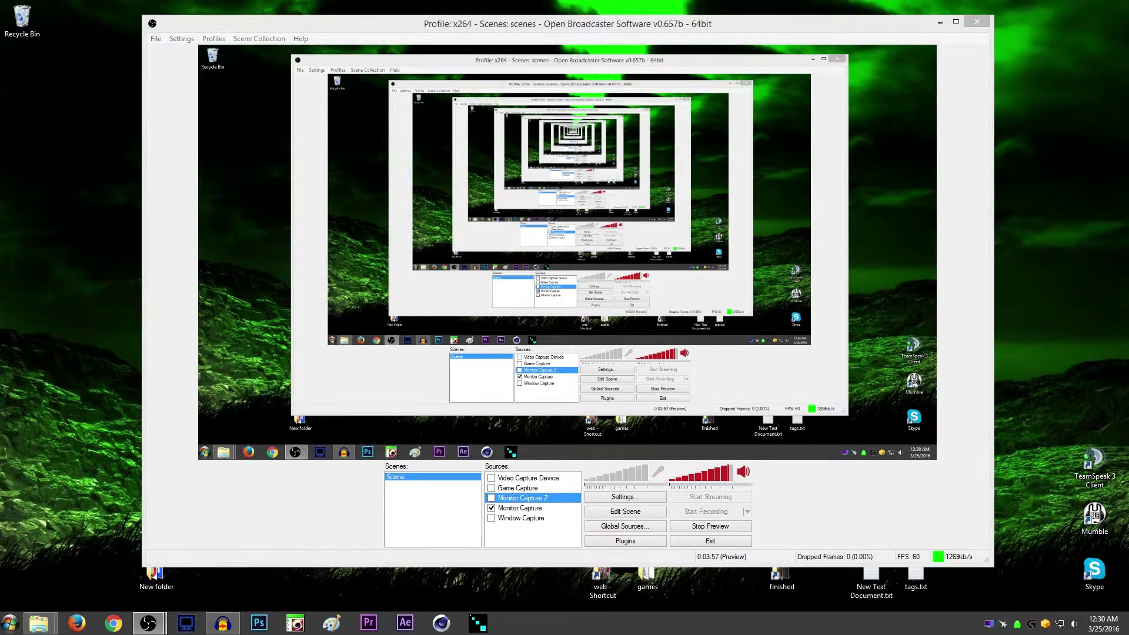
- Bring the recording OBS window forward, shift it right, and tick Video Capture Device
key(alt+Tab)
drag(405, 23, 503, 51)
click(416, 475)
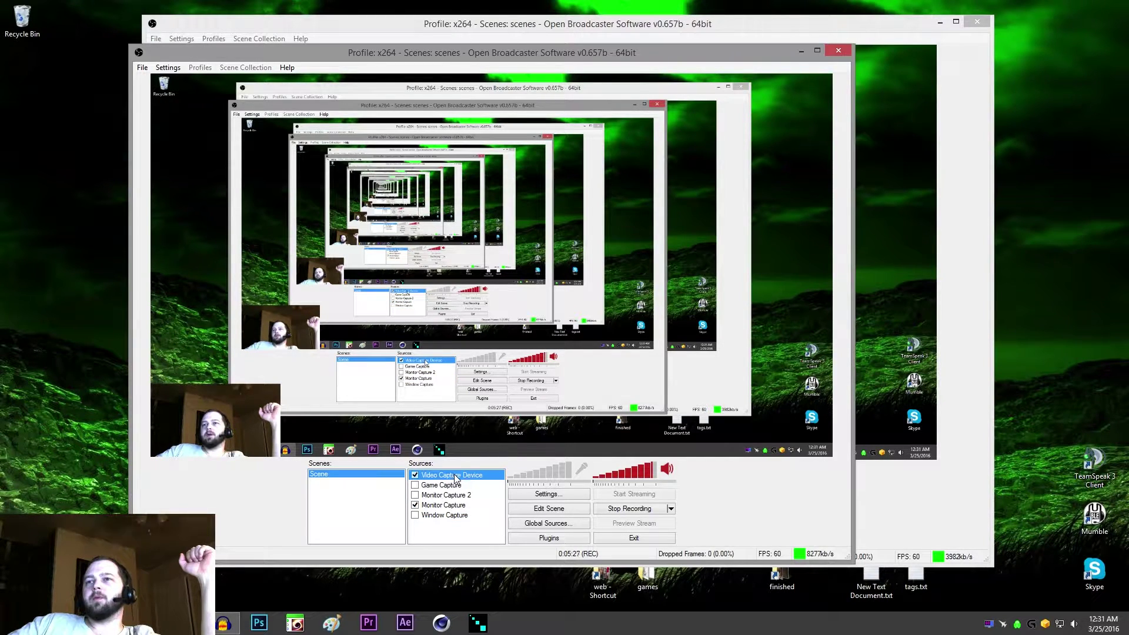
- Move Video Capture Device down one place through Order, then back up to the top
right_click(453, 478)
mouse_move(502, 498)
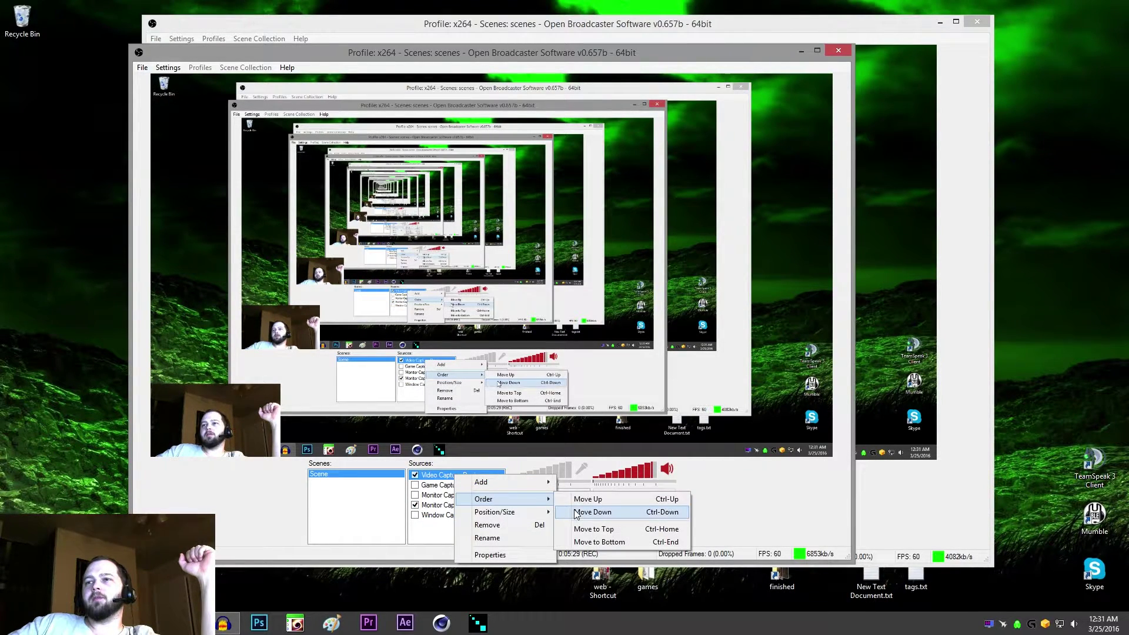
click(591, 512)
right_click(487, 486)
mouse_move(557, 513)
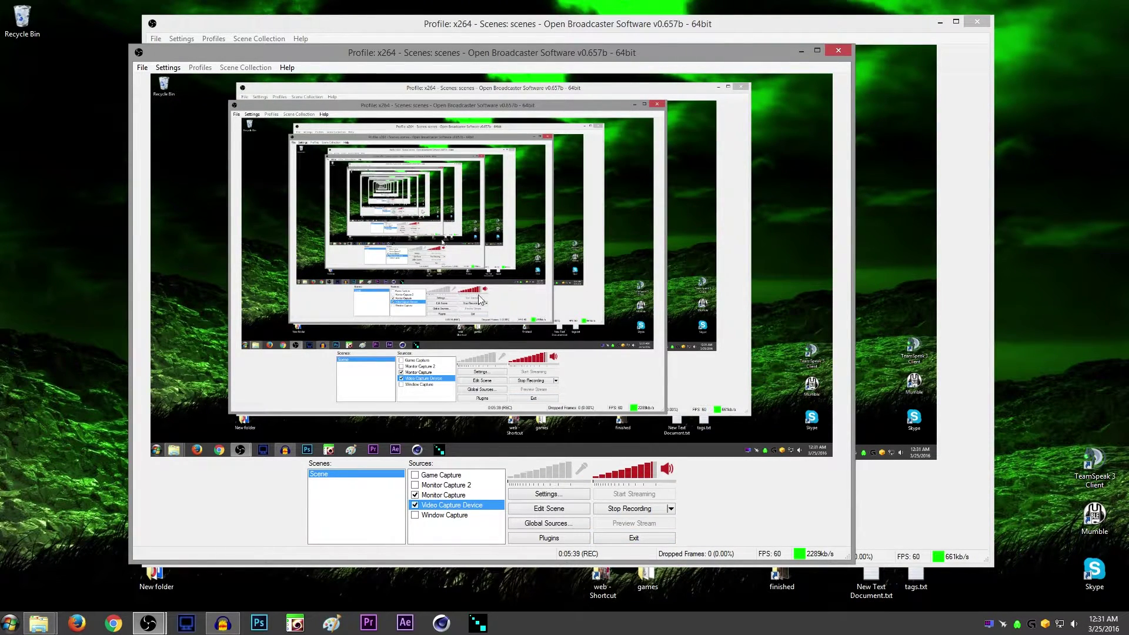
right_click(441, 507)
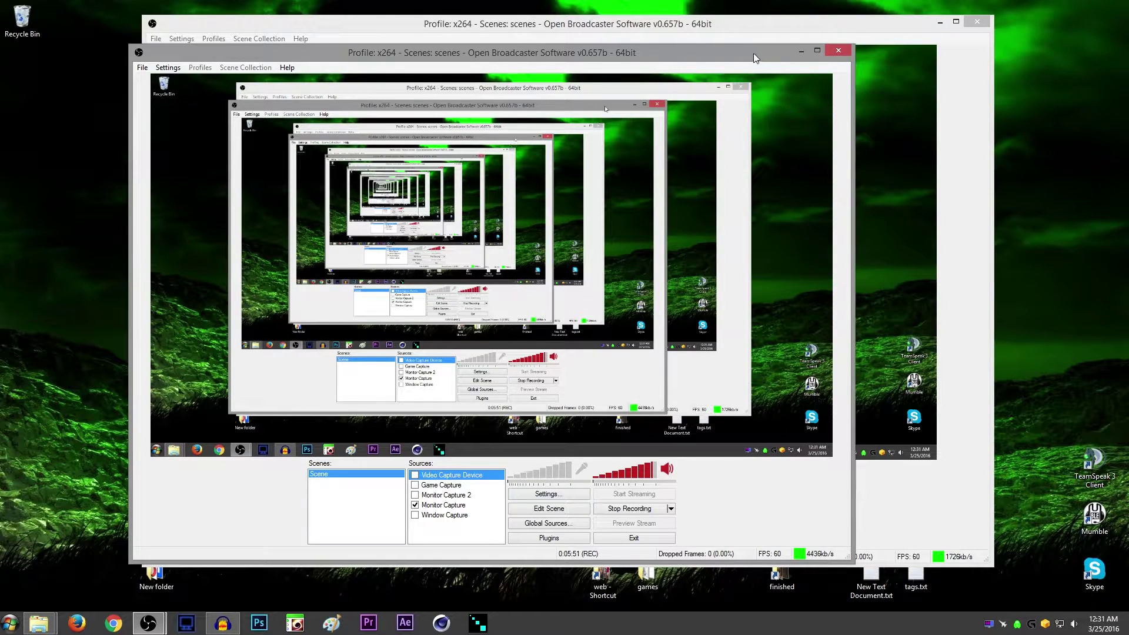
- Close the extra OBS window, glance at Settings, and stop the preview
drag(754, 53, 0, 34)
click(14, 33)
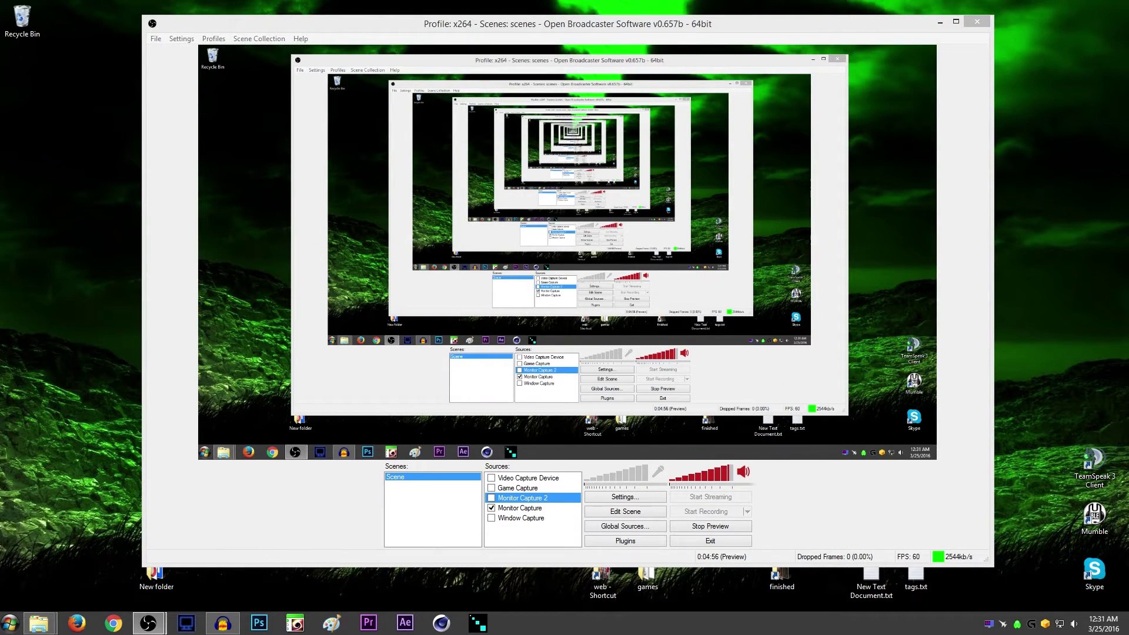
click(635, 497)
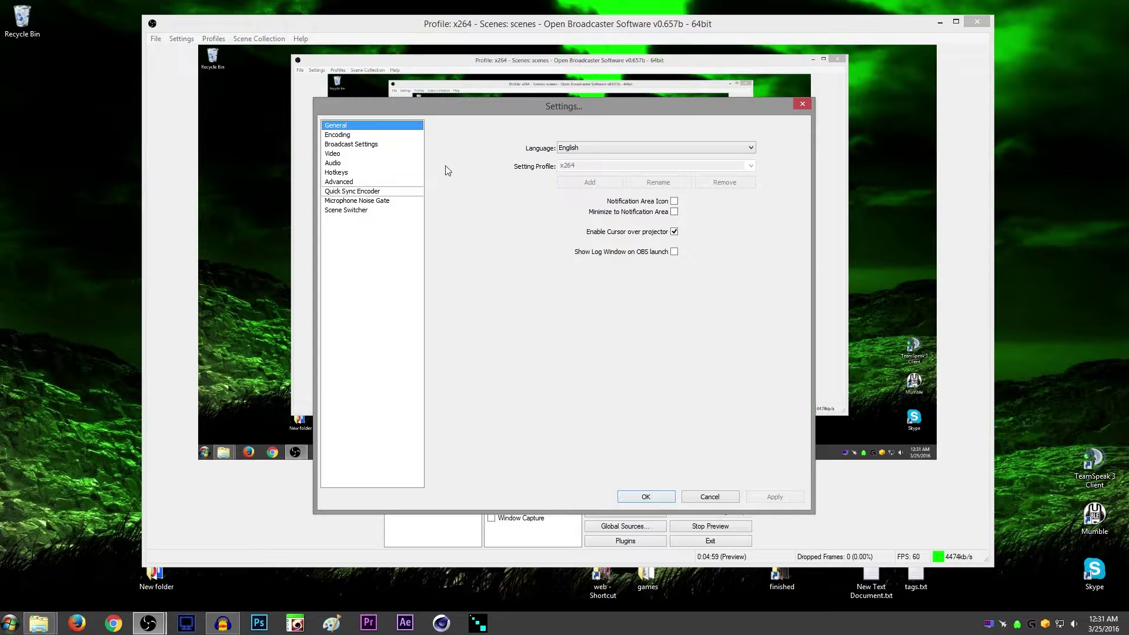
click(801, 106)
click(700, 526)
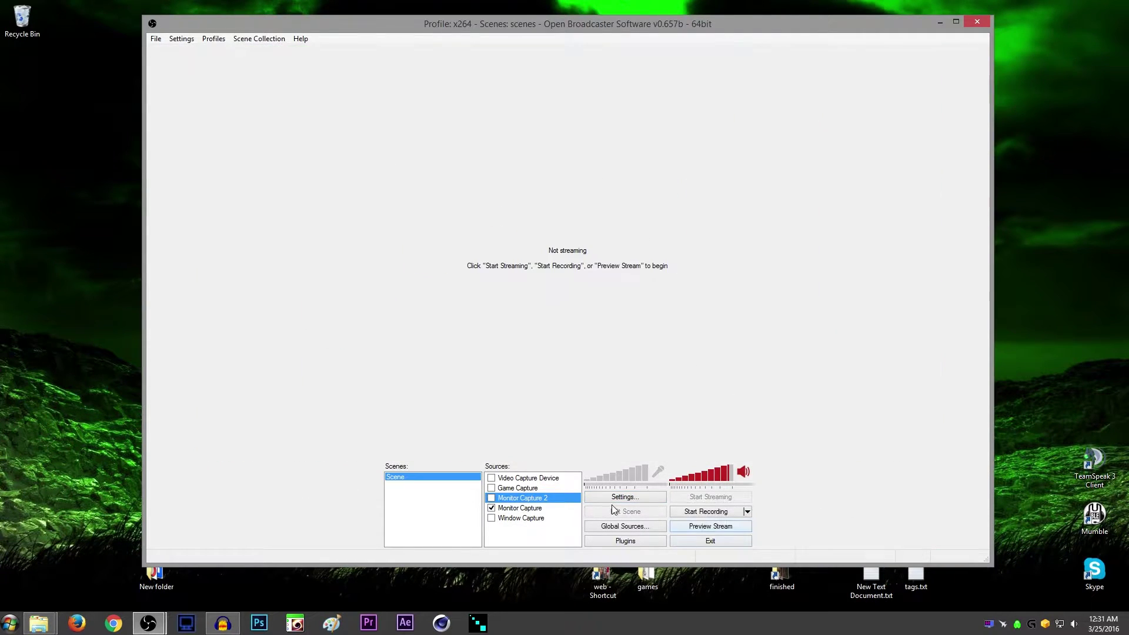
- Reopen Settings and confirm the setting profile remains x264
click(625, 499)
click(650, 165)
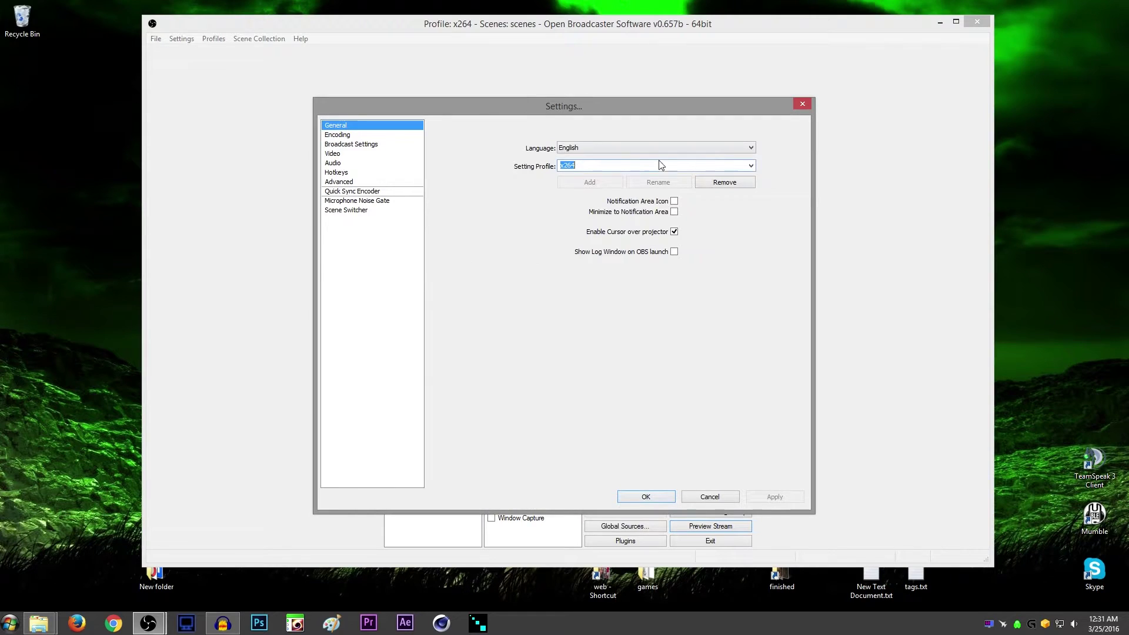
click(751, 166)
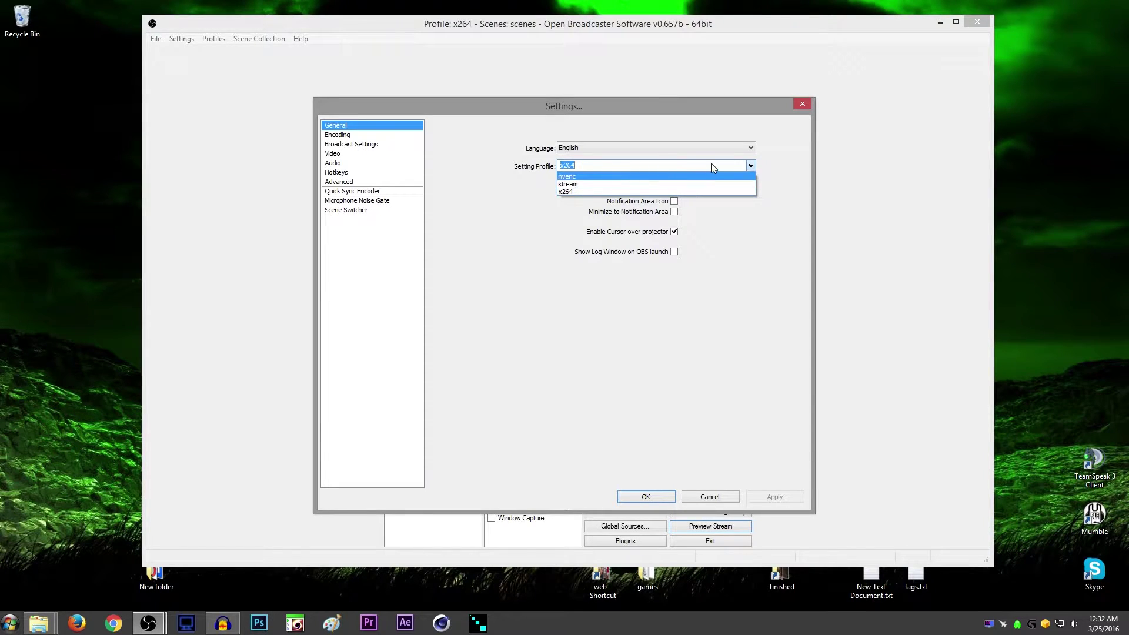
click(751, 167)
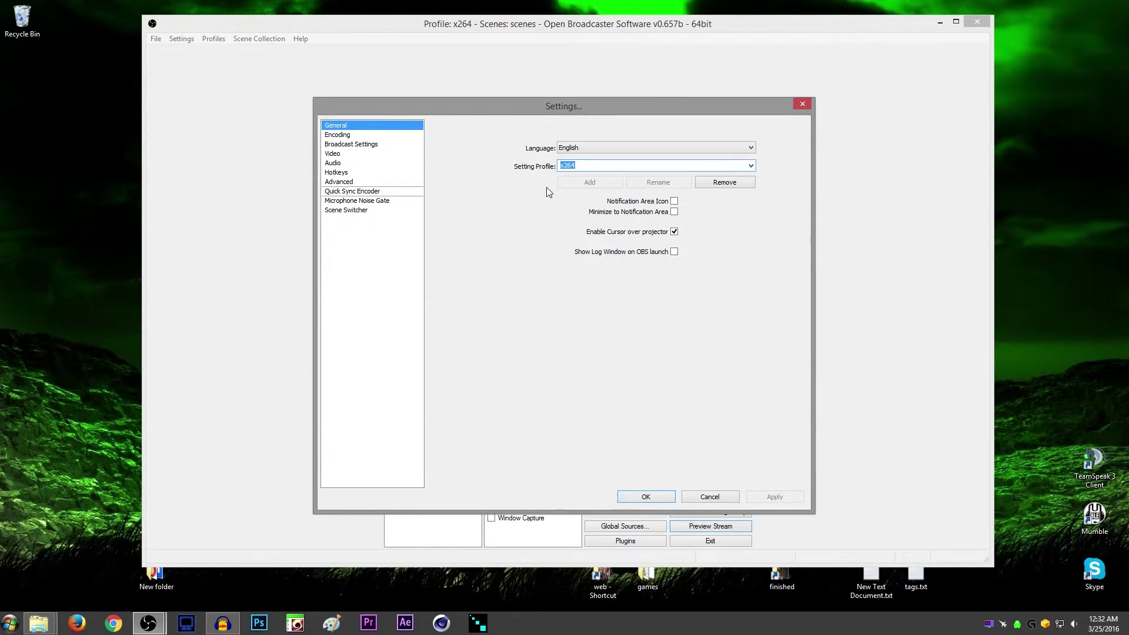
- Show the Settings Encoding page (x264, 64 kb/s max bitrate) and move the dialog left
click(372, 136)
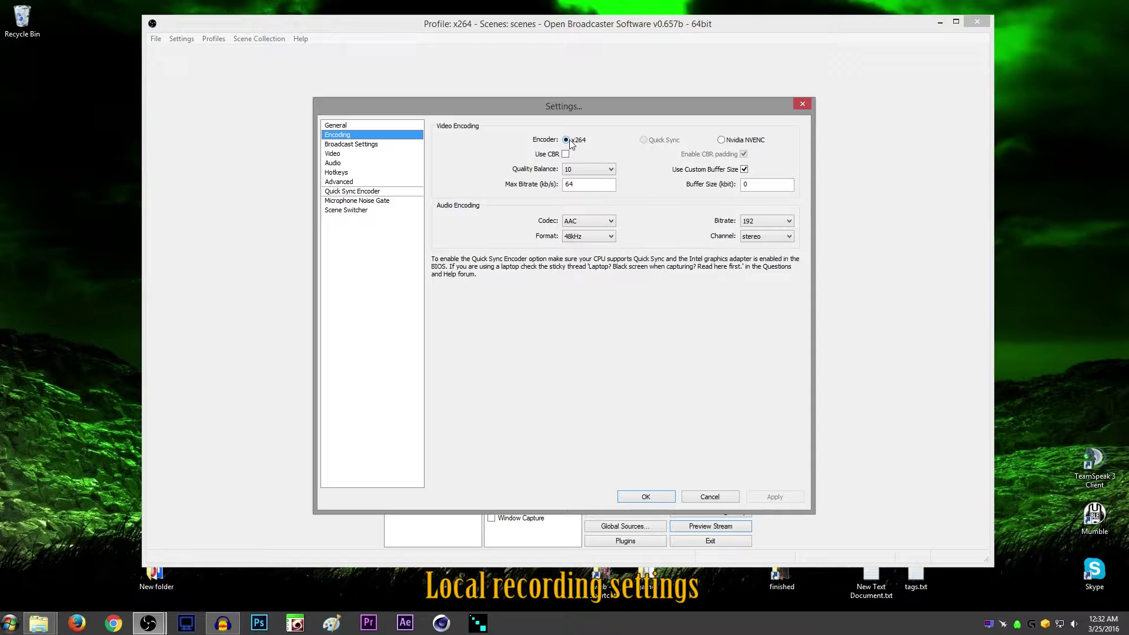
drag(678, 104, 507, 116)
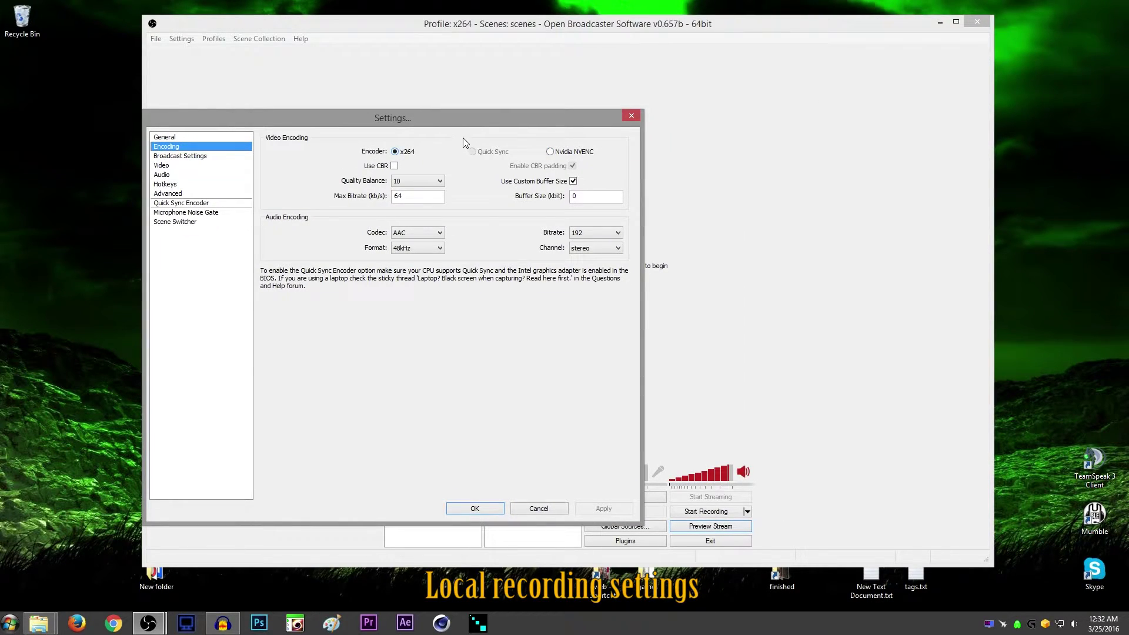
right_click(575, 623)
click(612, 578)
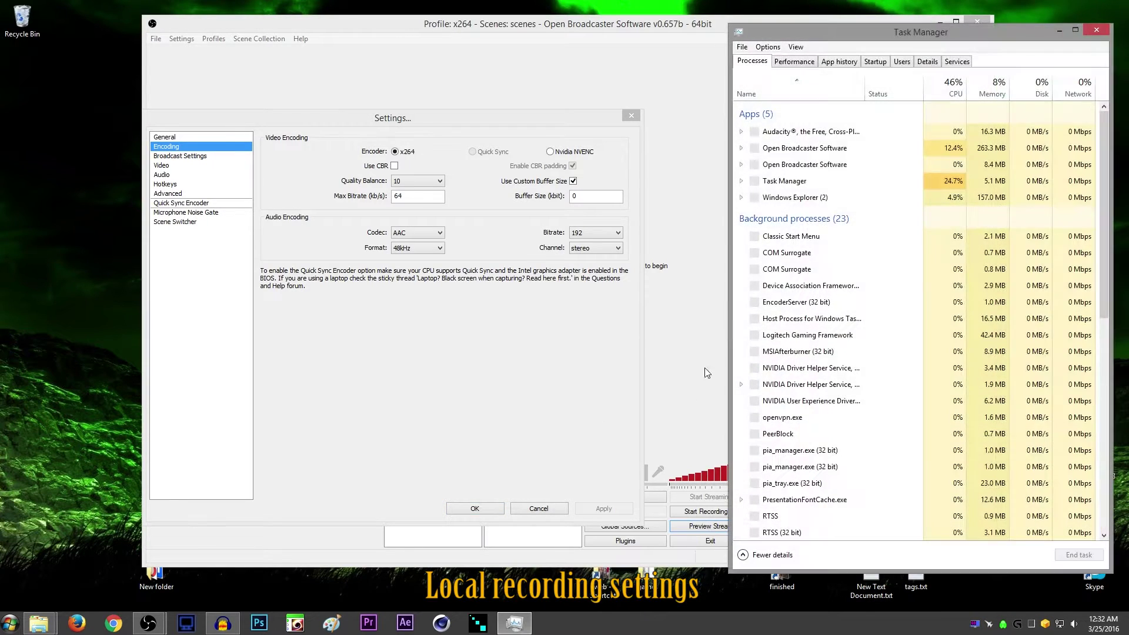
click(794, 61)
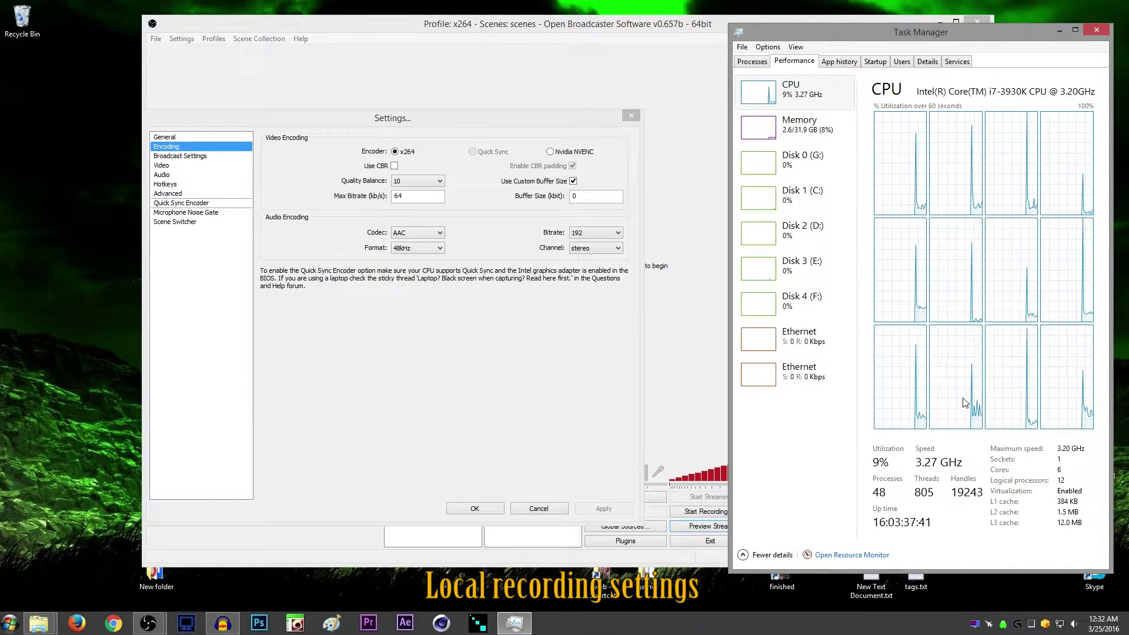
click(753, 61)
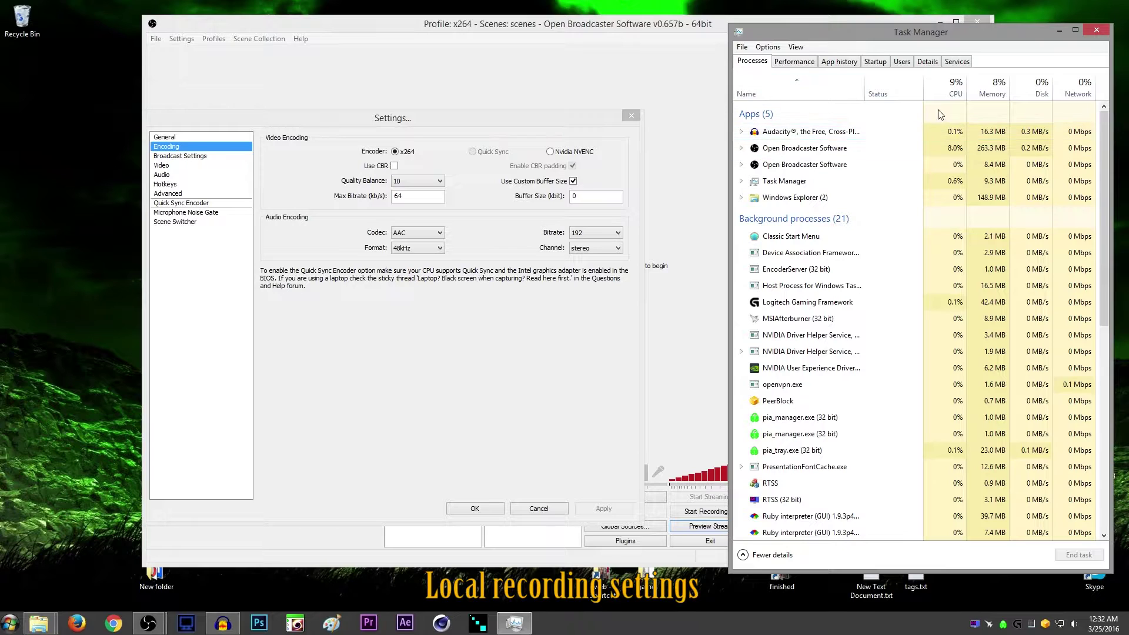
click(955, 93)
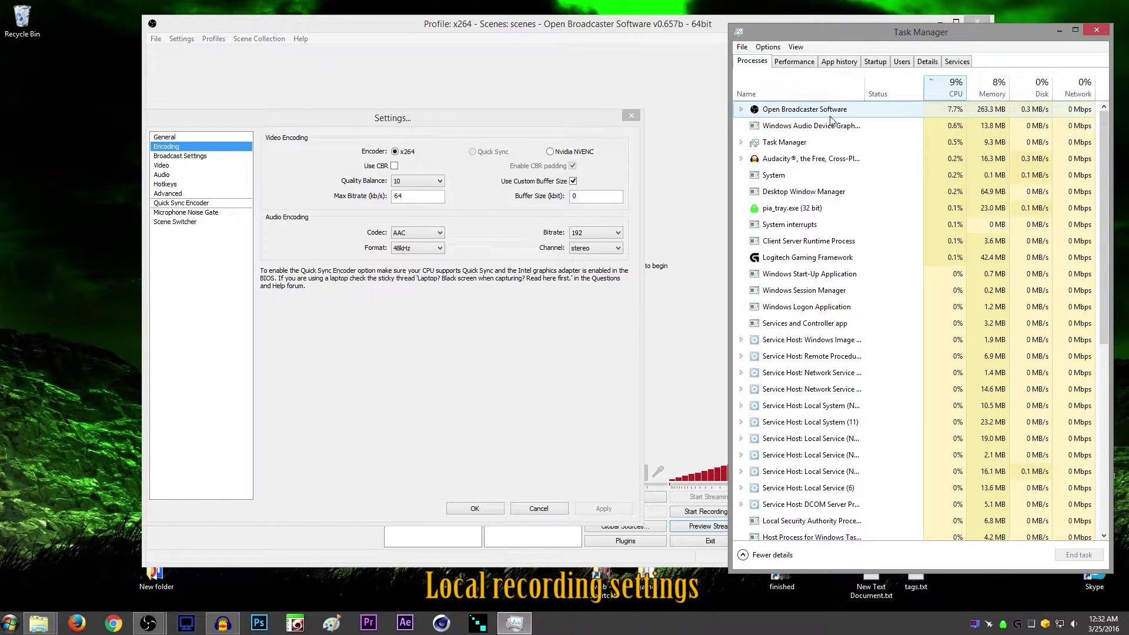
click(796, 62)
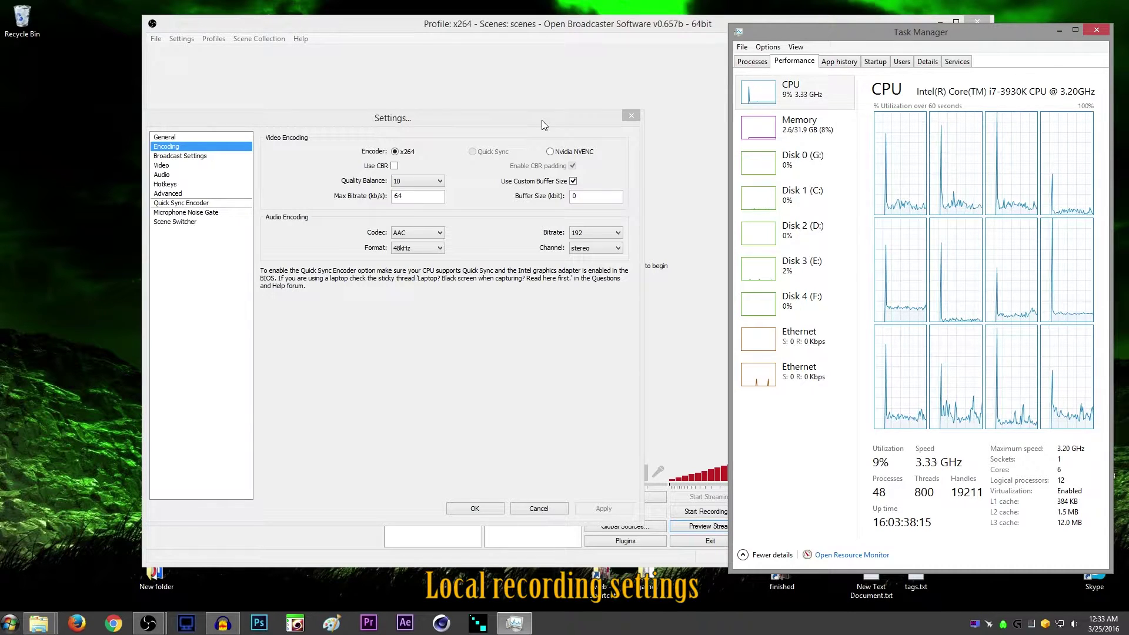
click(549, 152)
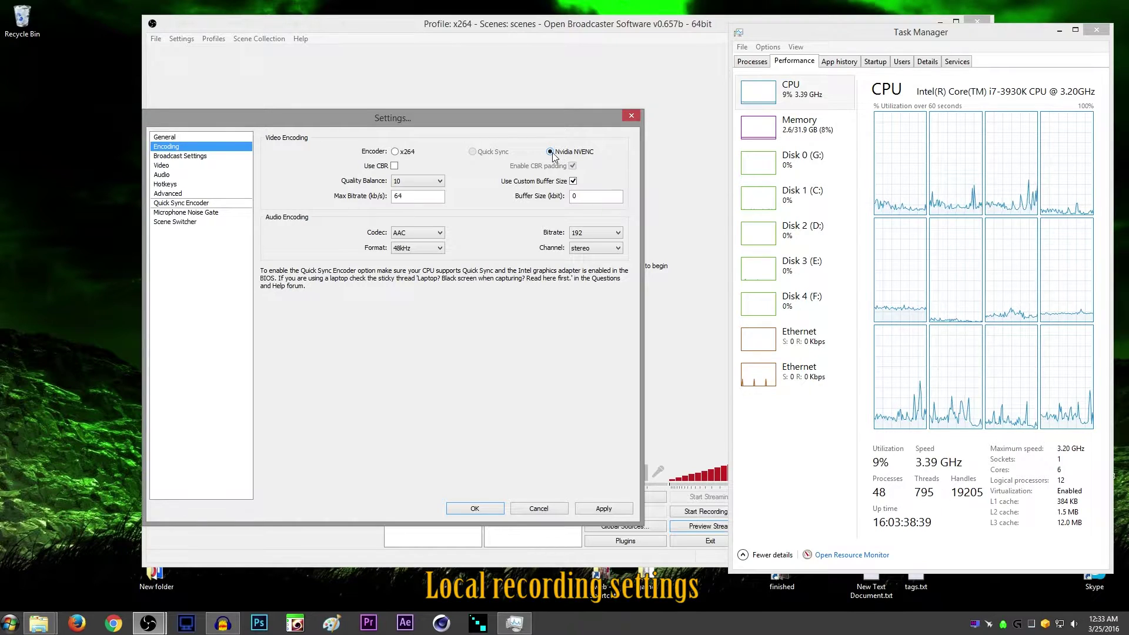
- Switch the video encoder from Nvidia NVENC back to x264 while watching CPU load
click(395, 152)
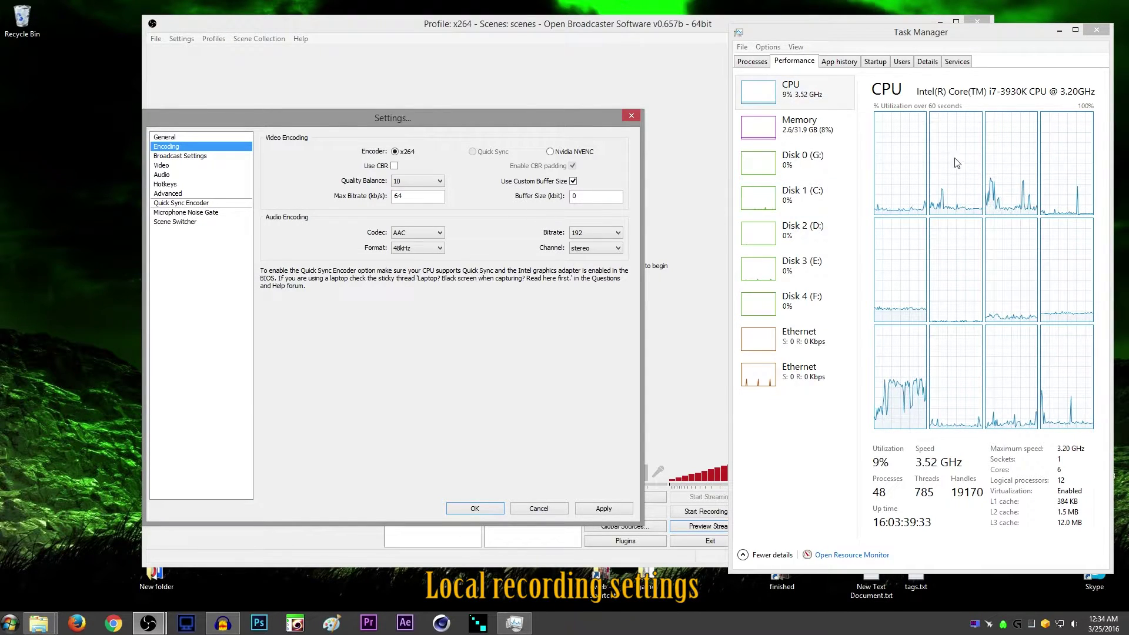
- Close Task Manager and check Quality Balance 10 and the Max Bitrate value, leaving both unchanged
click(1098, 33)
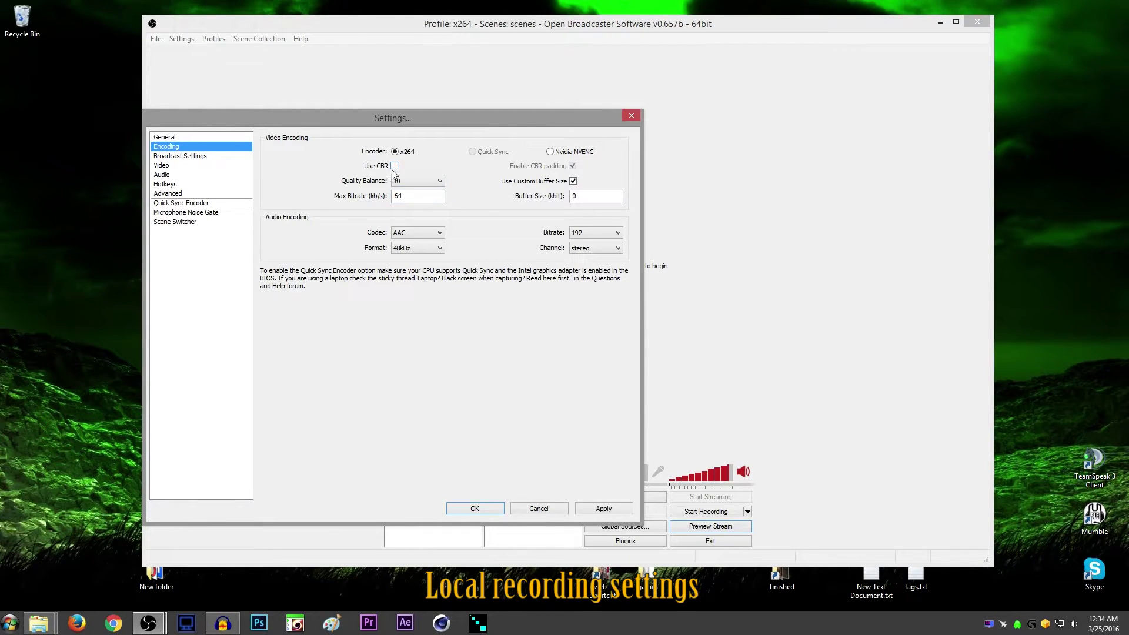
click(439, 182)
click(437, 189)
drag(416, 202, 352, 200)
click(574, 182)
key(Tab)
drag(458, 120, 522, 124)
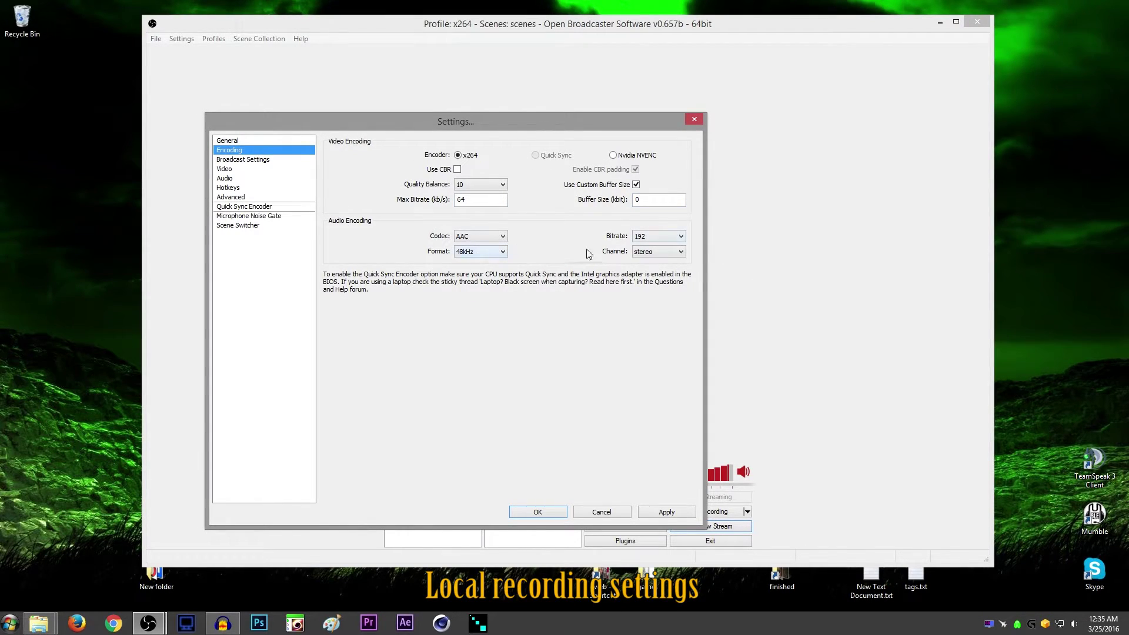
- Review the audio bitrate, codec and sample rate choices, keeping 192 and AAC
click(652, 238)
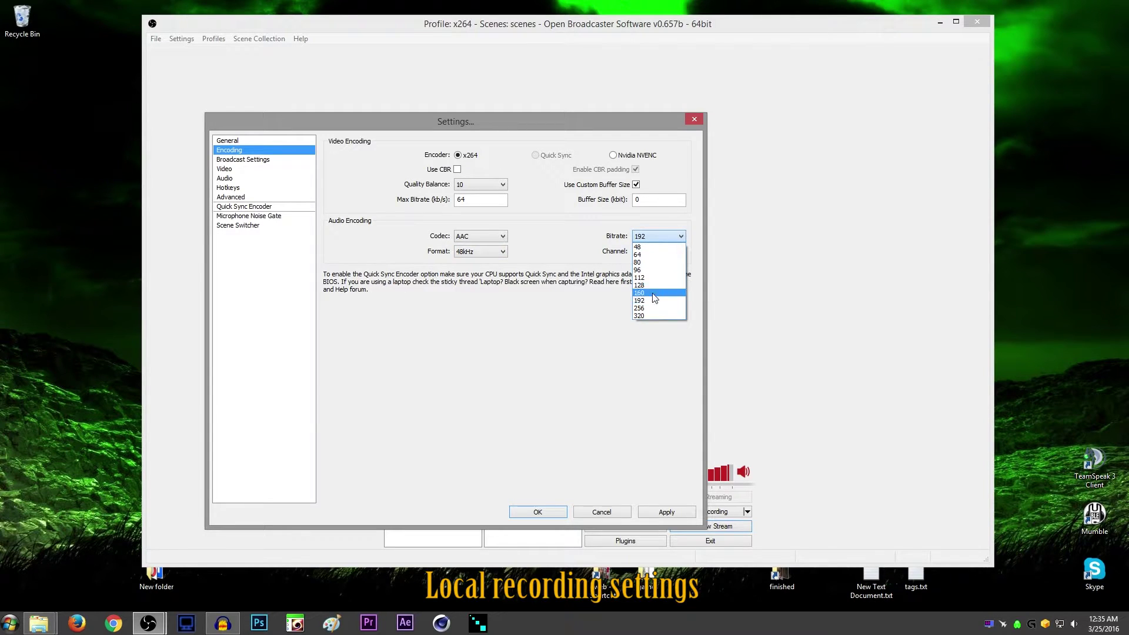
click(659, 236)
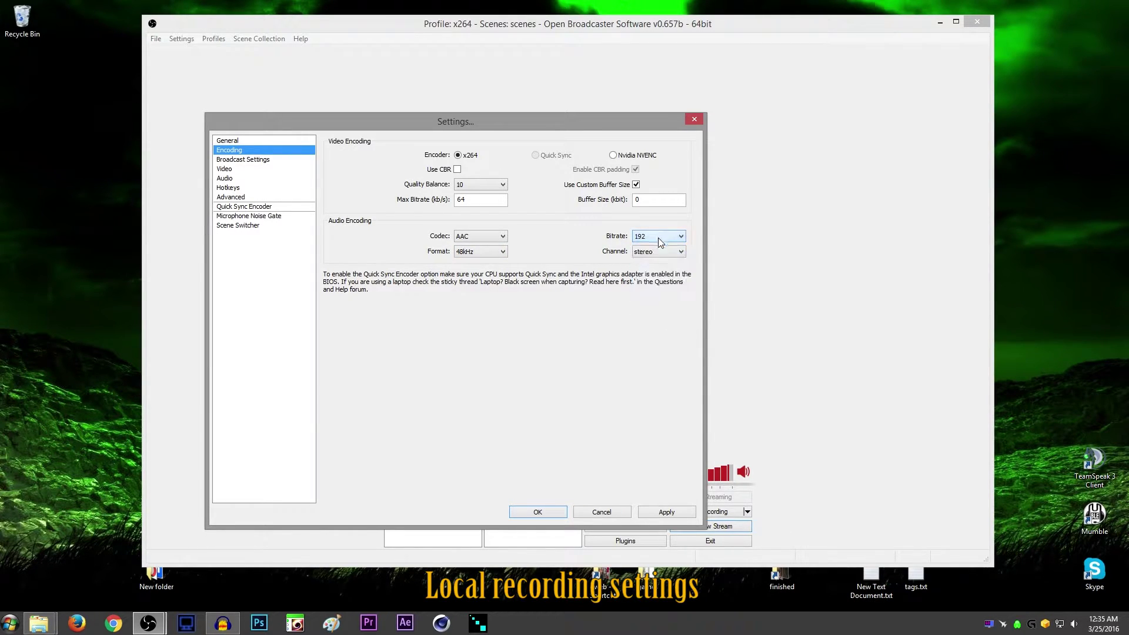
click(650, 241)
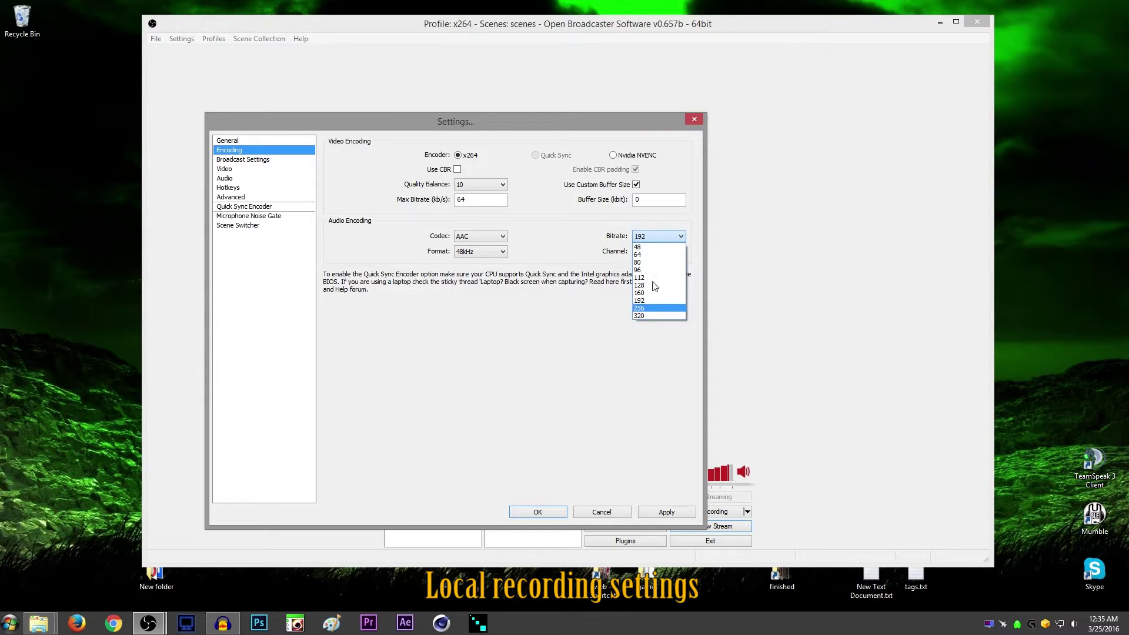
click(658, 238)
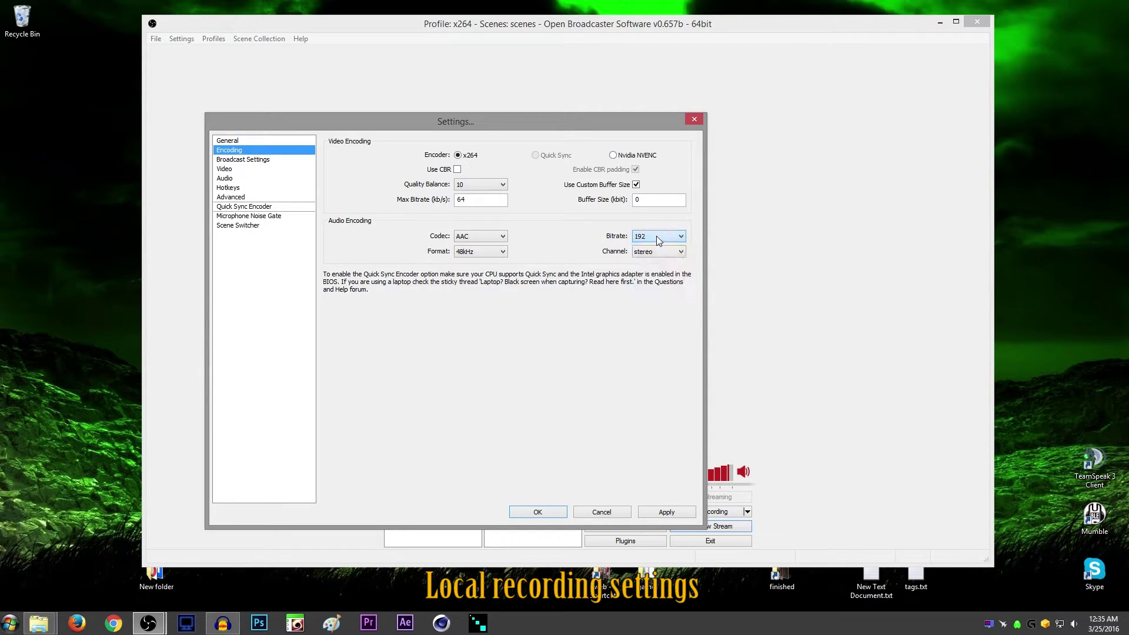
click(492, 238)
click(490, 252)
- Keep 48kHz in OBS and confirm the Windows speakers default to 24 bit, 48000 Hz
click(491, 269)
right_click(1075, 622)
click(1049, 571)
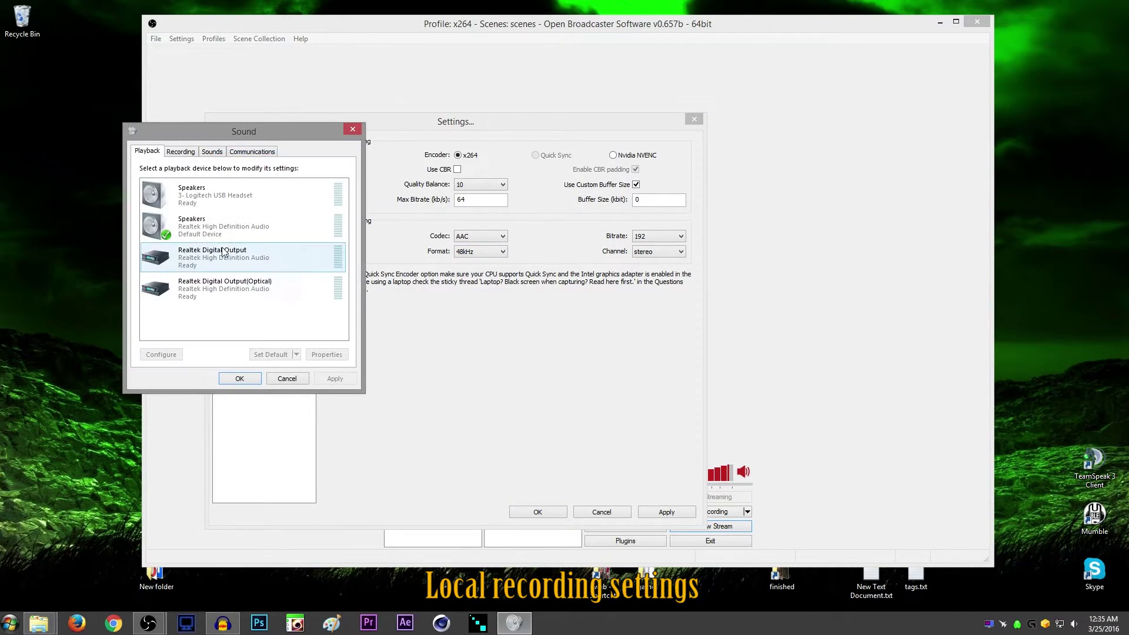
double_click(271, 226)
click(260, 196)
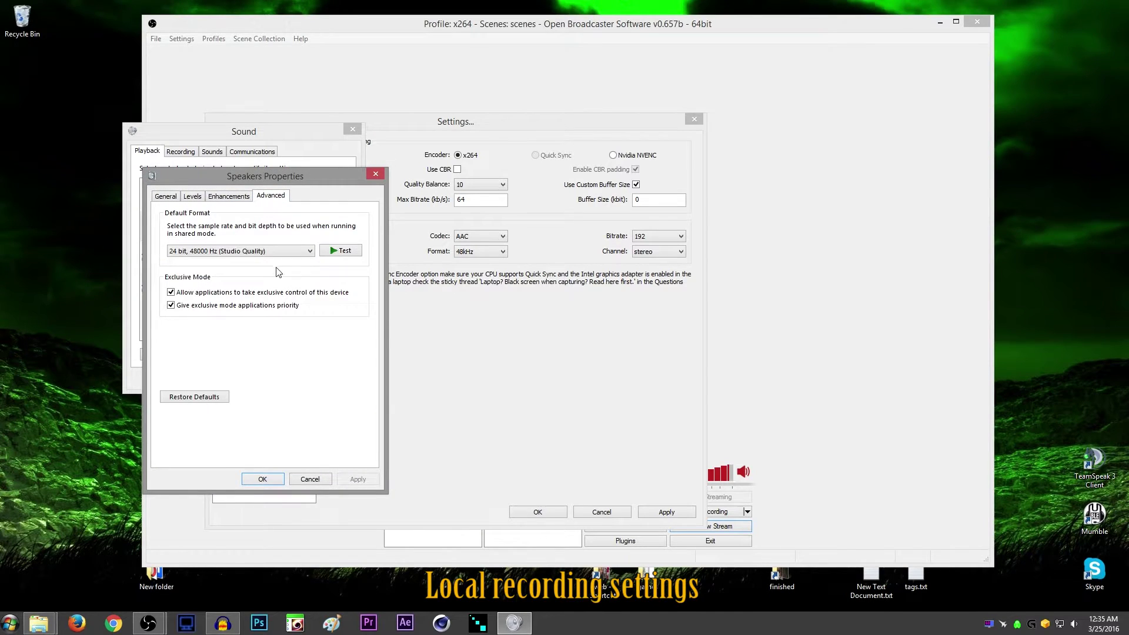
click(257, 253)
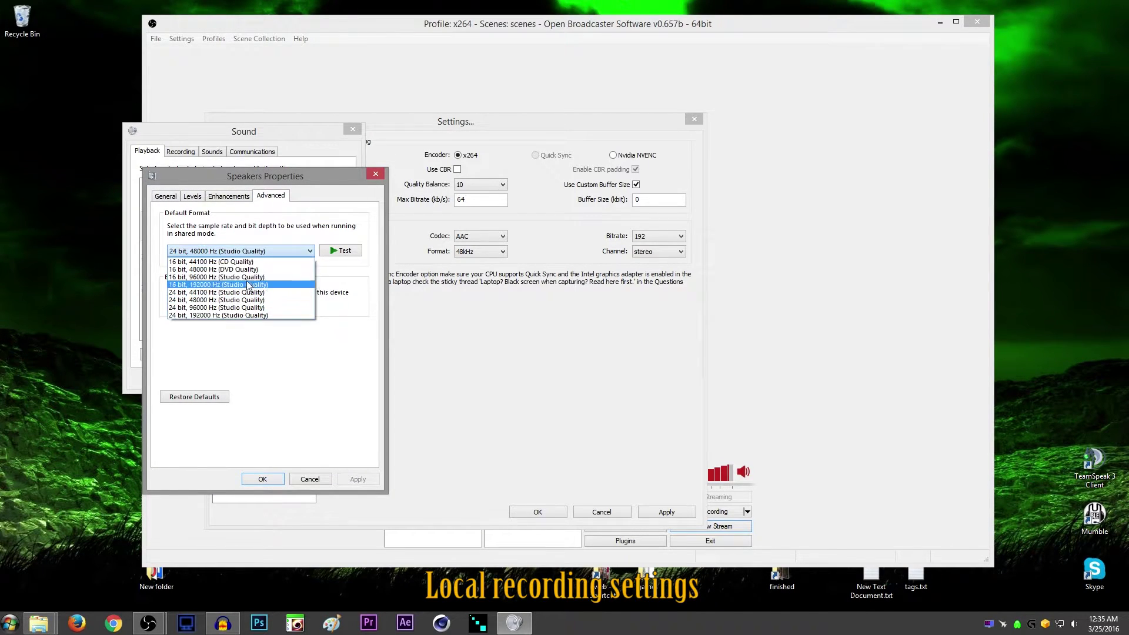
click(255, 252)
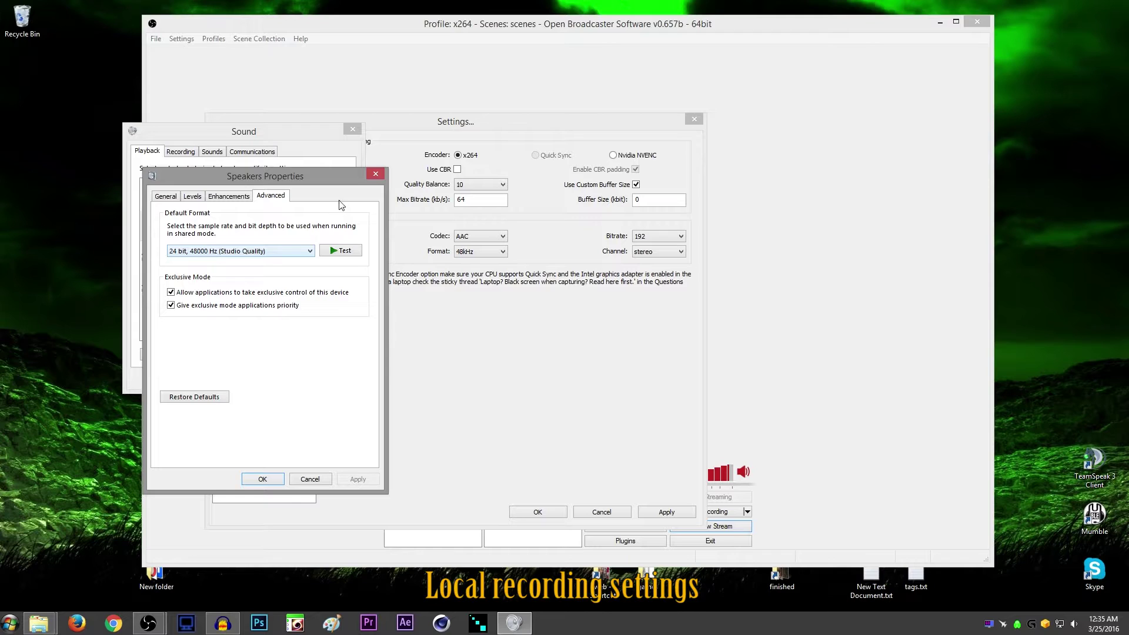
click(376, 174)
click(481, 252)
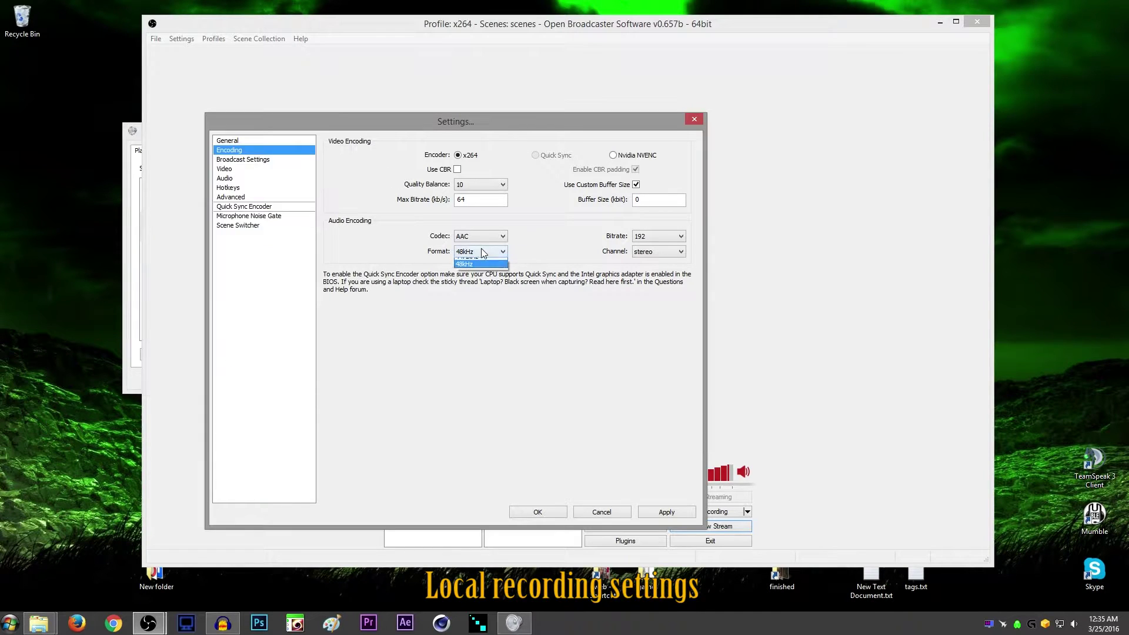
- Close the Windows Sound dialog and go to Broadcast Settings without applying pending changes
click(136, 219)
click(353, 129)
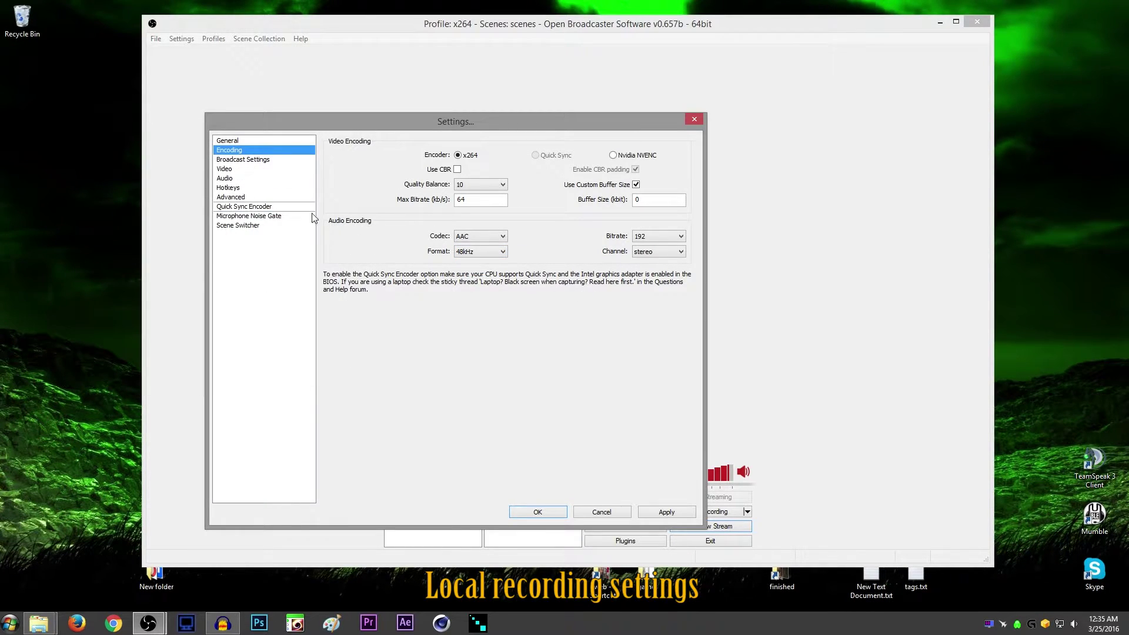
click(251, 159)
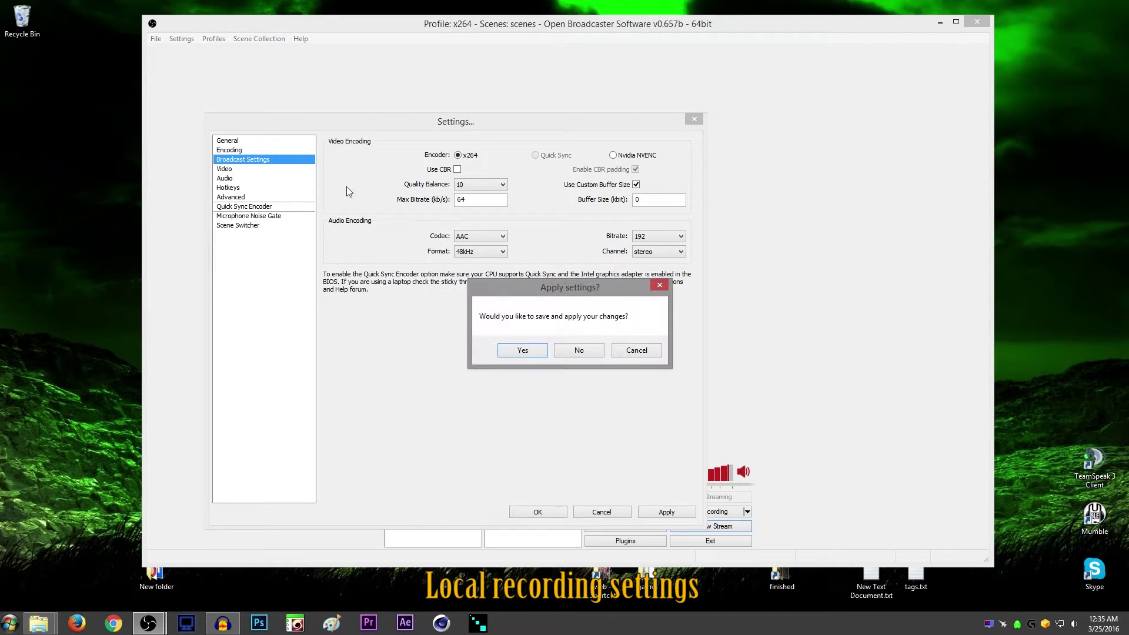
click(587, 347)
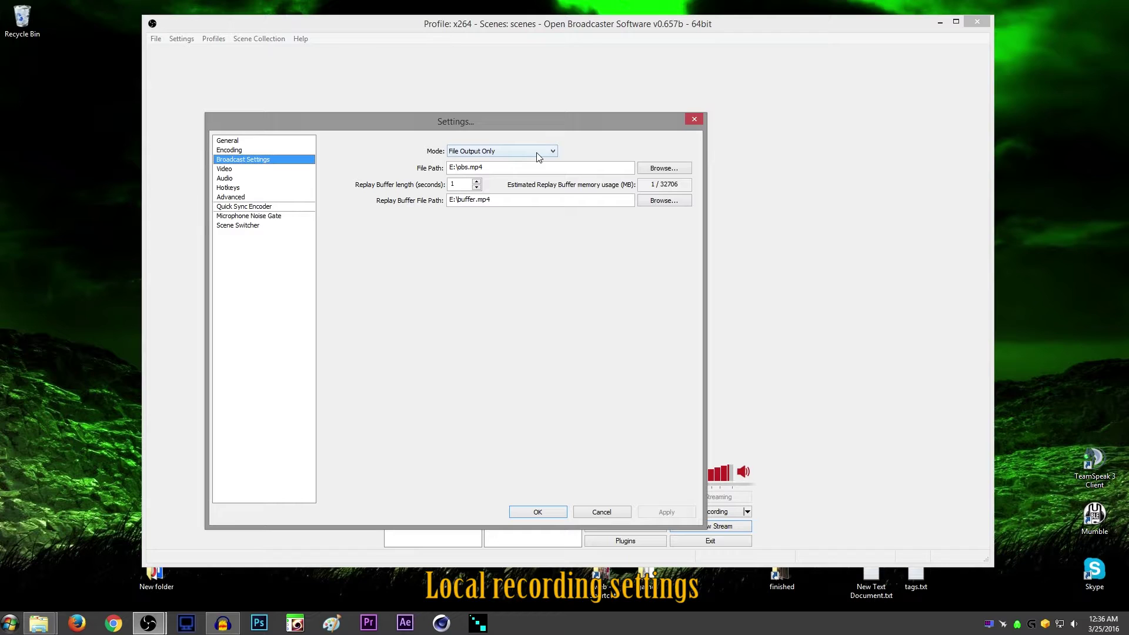
- Inspect the recording and replay buffer file paths without changing them
drag(500, 168, 438, 170)
click(493, 165)
click(497, 201)
drag(497, 201, 421, 203)
drag(505, 198, 443, 201)
click(503, 202)
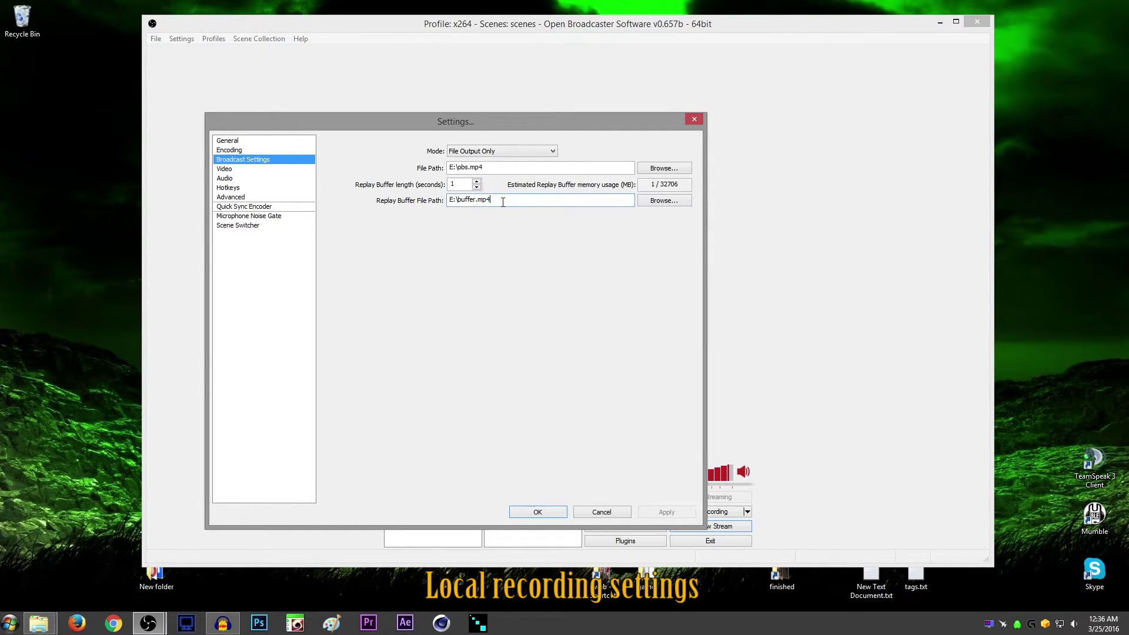
- Nudge the replay buffer length up and down to 1010, then select it for retyping
click(477, 181)
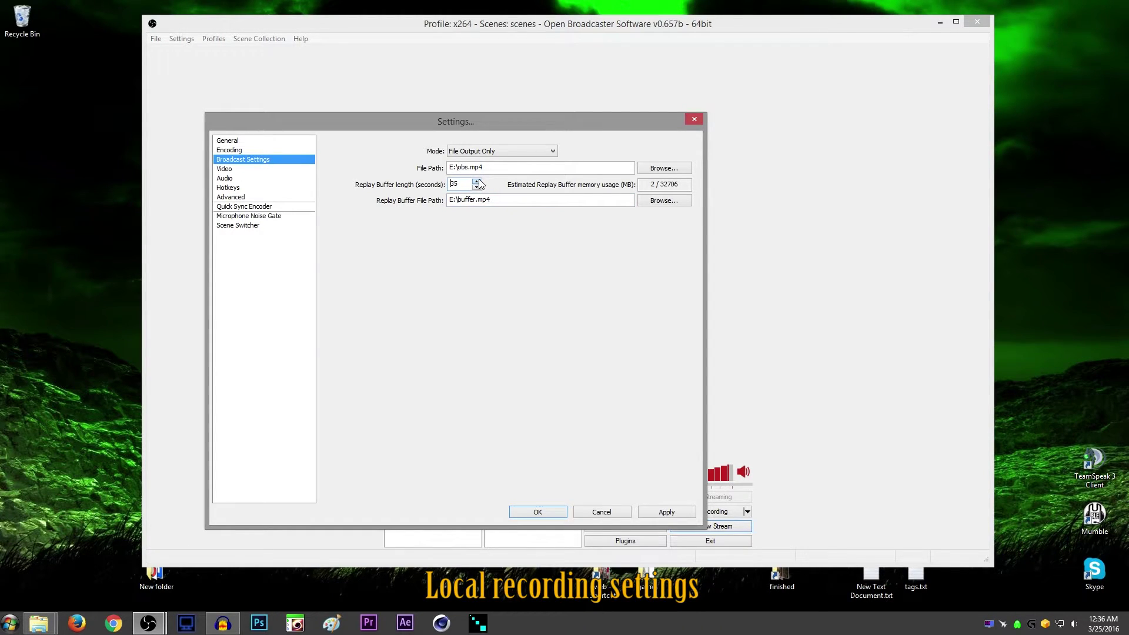
click(477, 187)
click(477, 182)
click(477, 181)
click(464, 182)
text(010)
drag(464, 183, 388, 184)
- Set the replay buffer length to 1 and move to the Video page without applying changes
text(1)
click(294, 169)
click(584, 351)
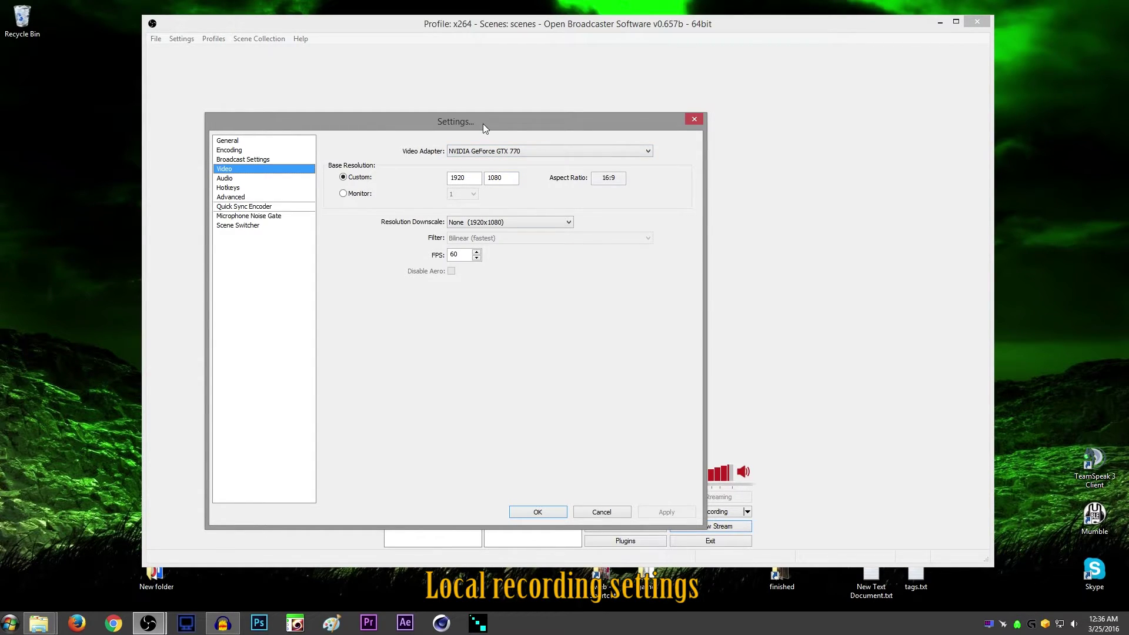
drag(482, 122, 609, 51)
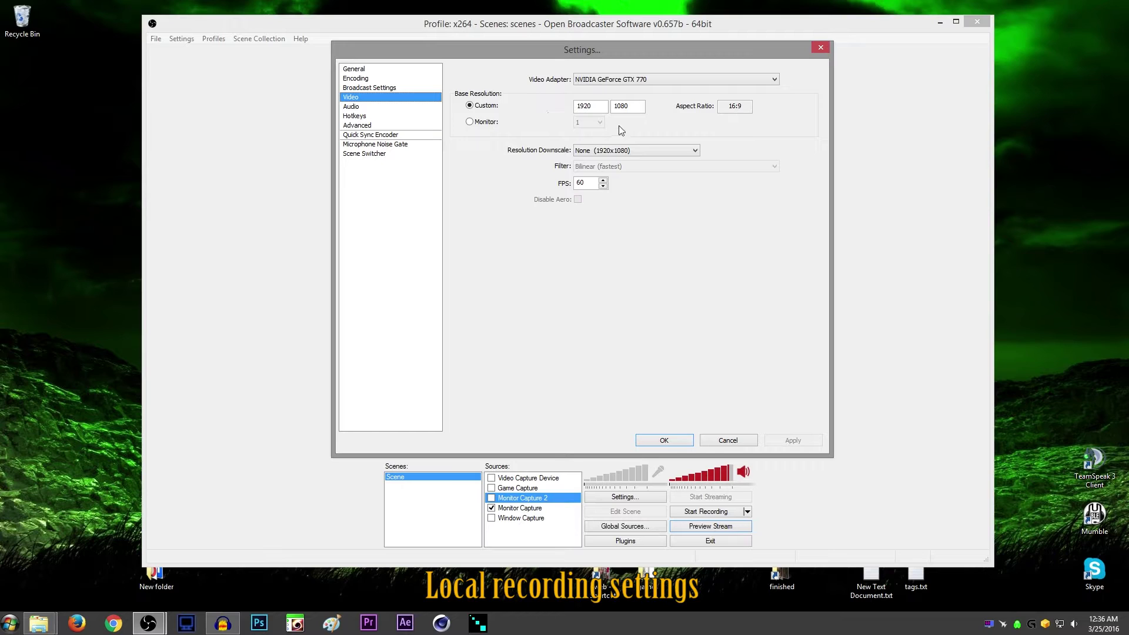
drag(568, 61, 521, 86)
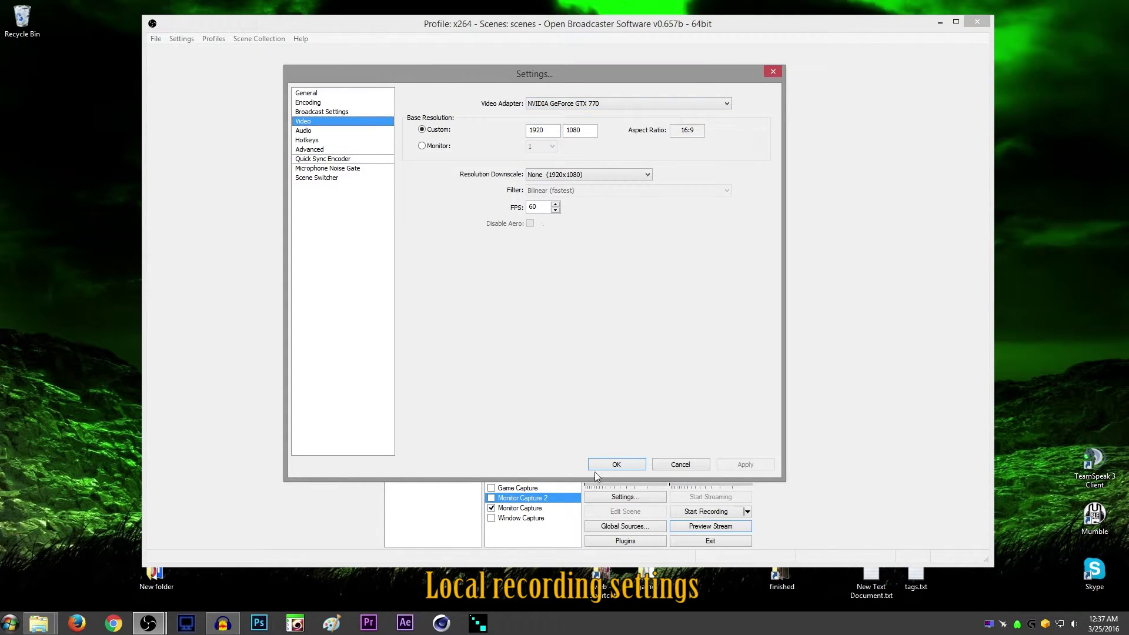
- Toggle base resolution to Monitor 1 and back to custom 1920x1080, keeping downscale at None
click(440, 147)
click(552, 146)
click(554, 156)
click(442, 134)
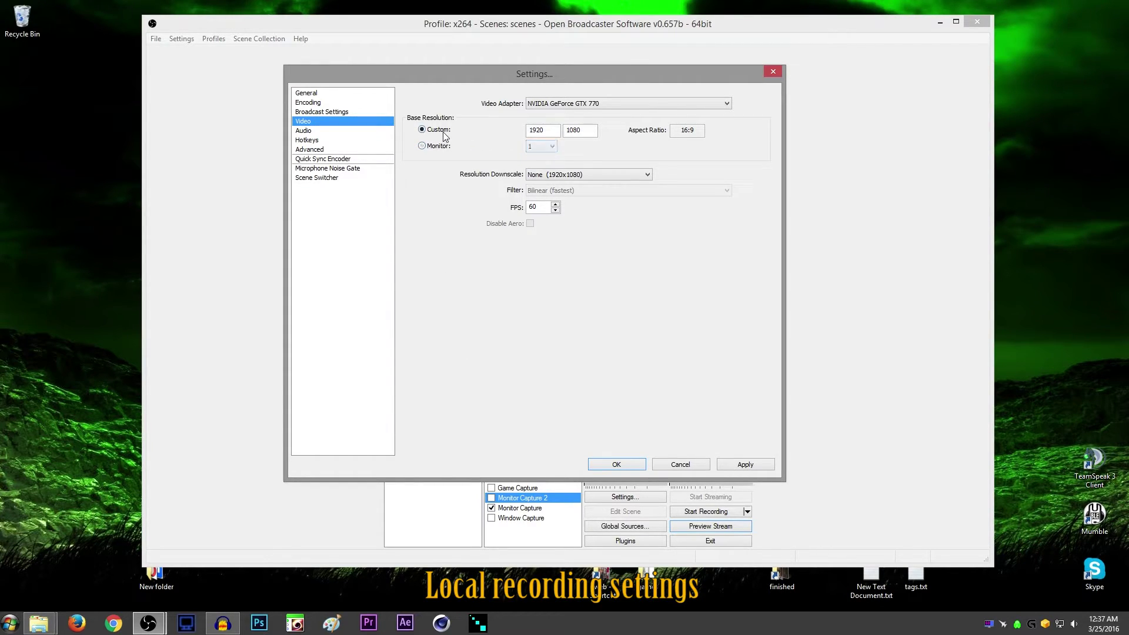
click(632, 175)
click(629, 176)
click(349, 131)
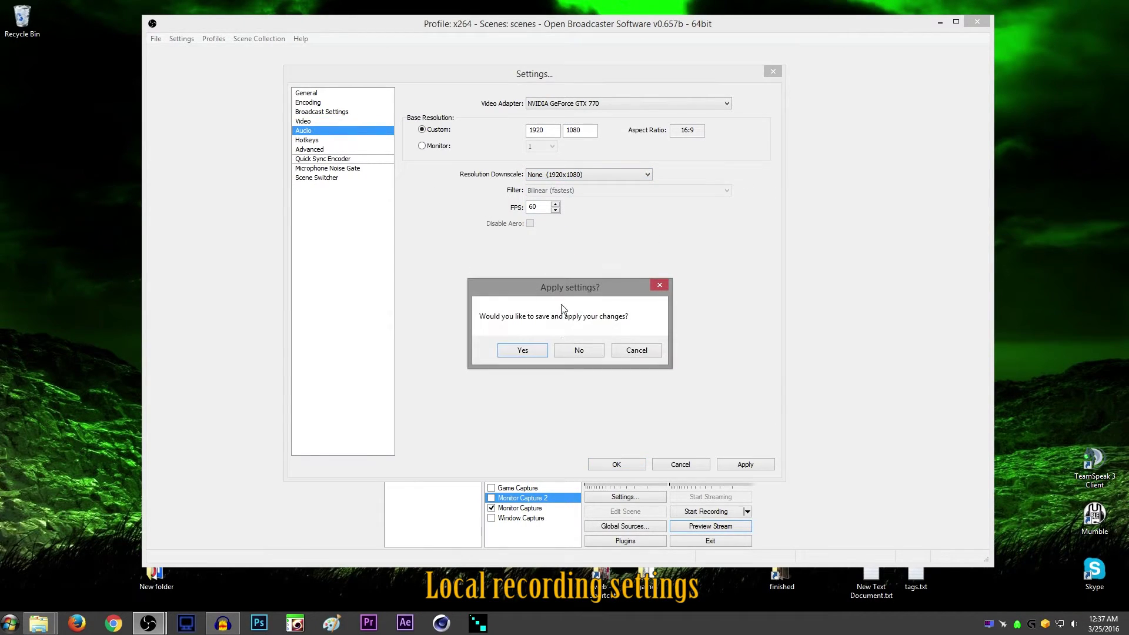
- Without saving, confirm Desktop Audio Device stays Default and inspect the F11 Start Recording hotkey
click(587, 352)
click(564, 103)
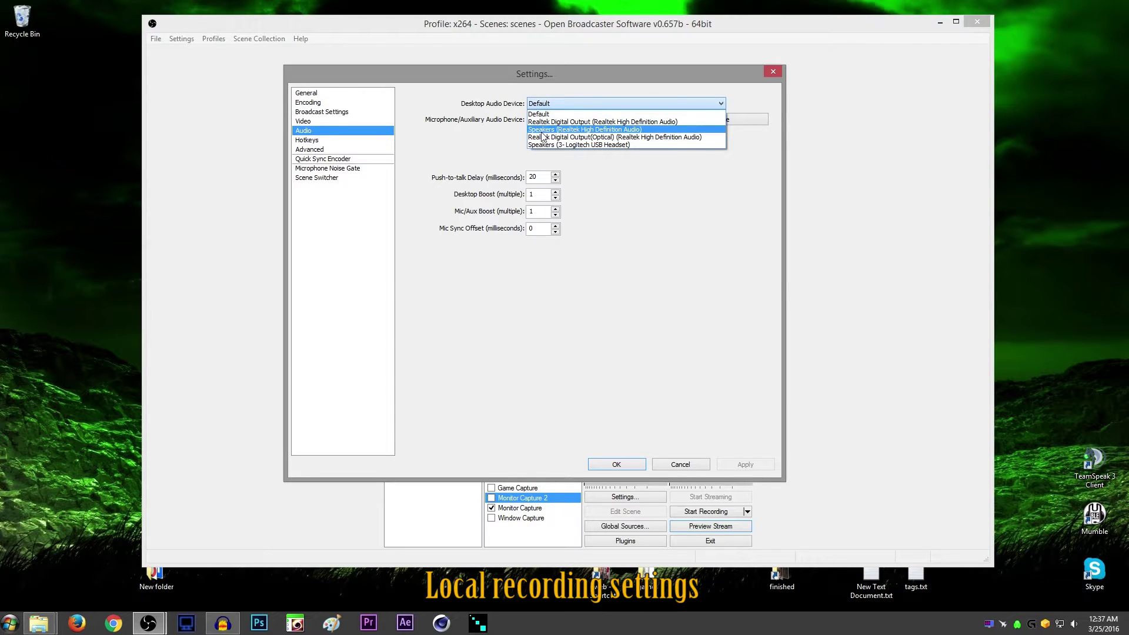
click(564, 103)
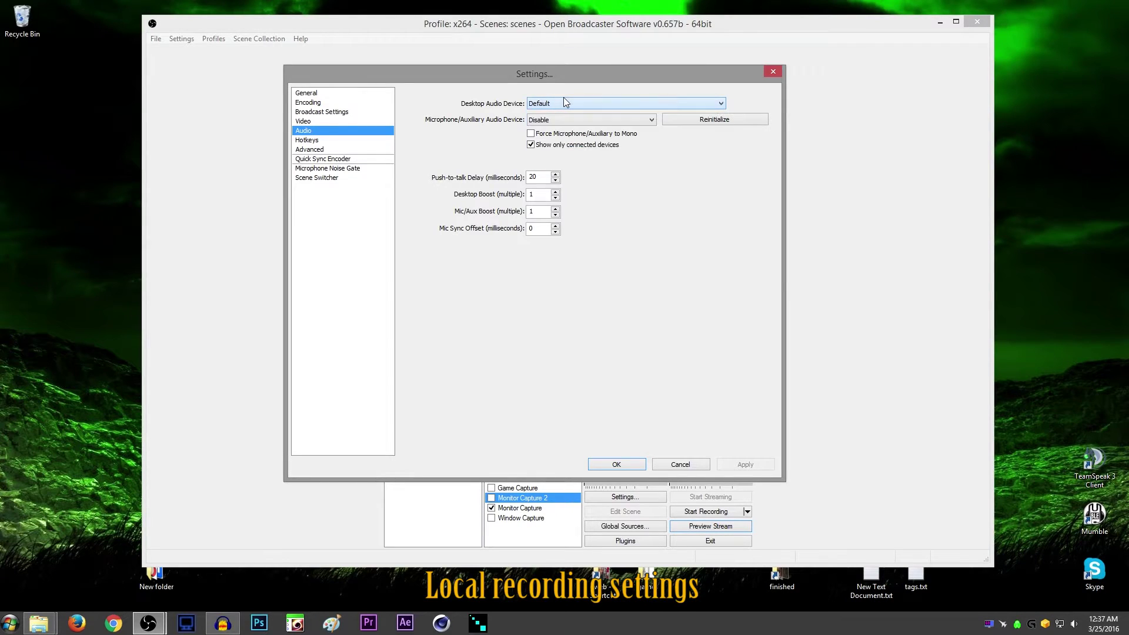
click(330, 141)
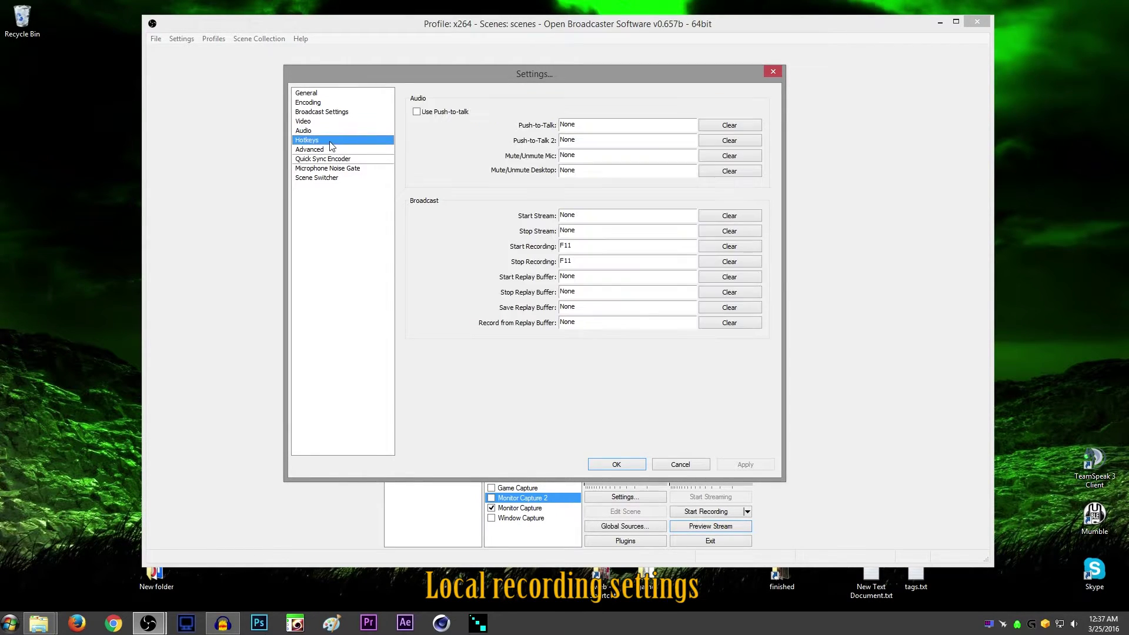
click(585, 249)
click(352, 150)
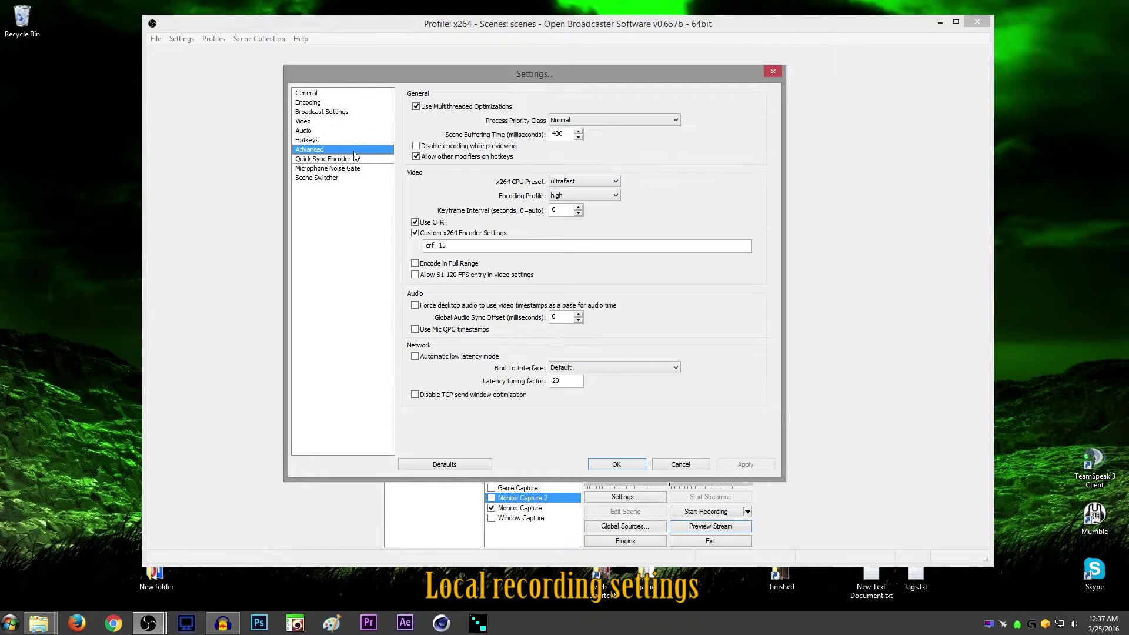
click(416, 107)
click(581, 181)
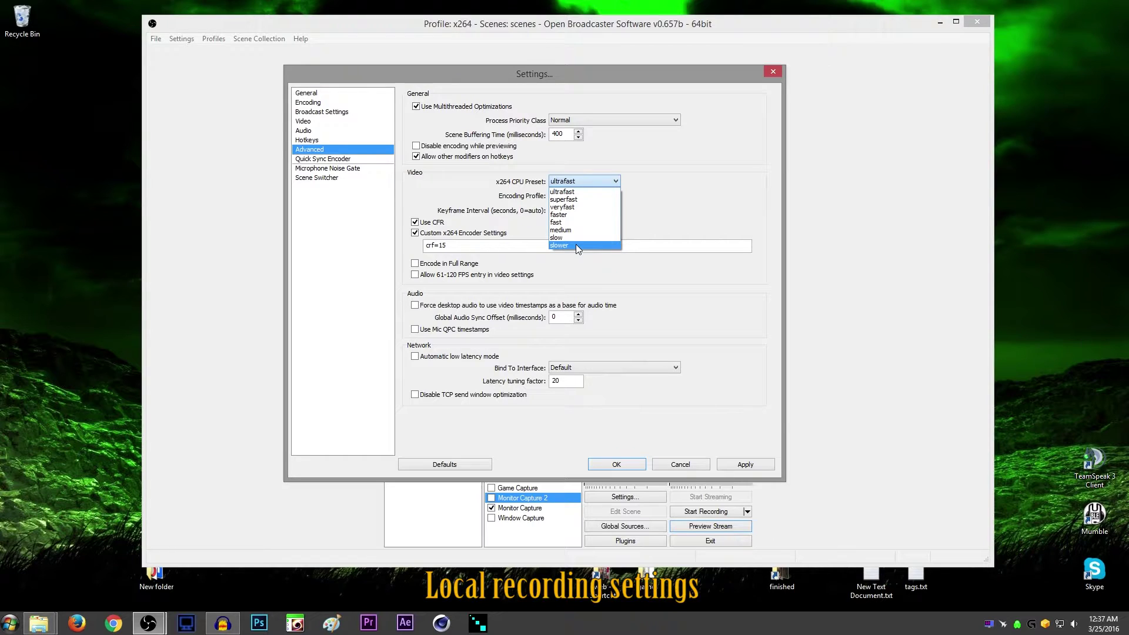
click(572, 192)
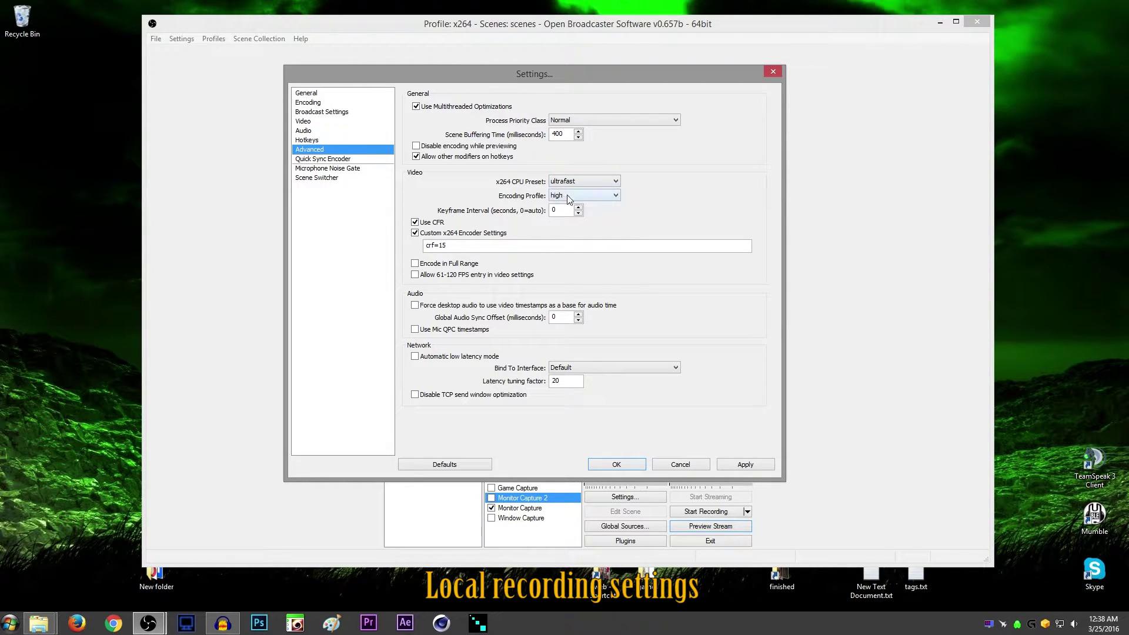
click(569, 199)
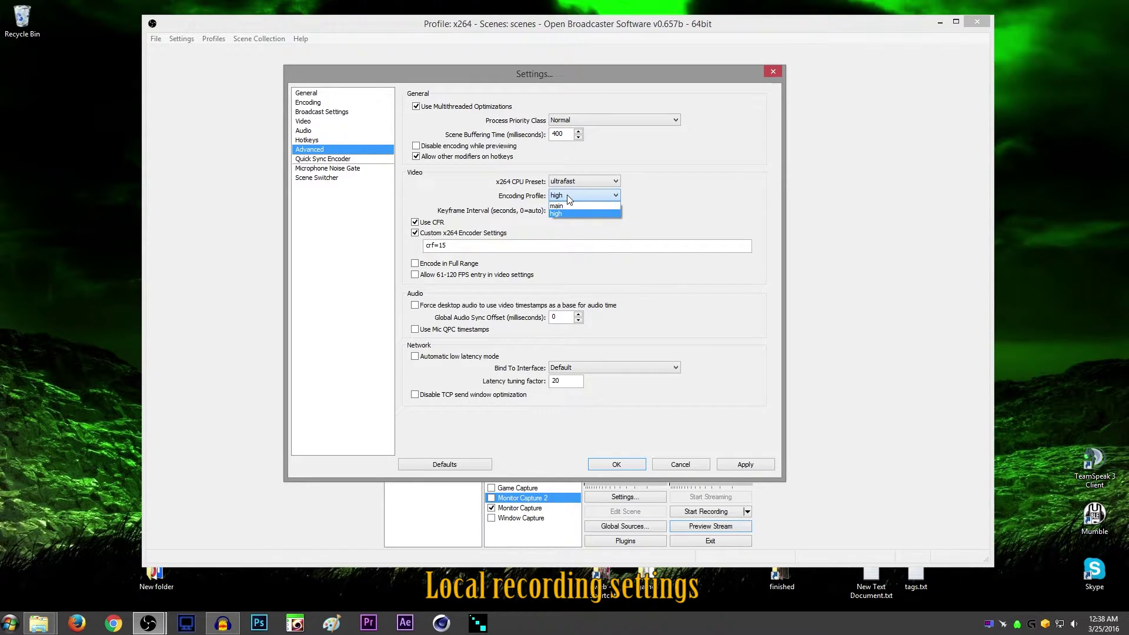
click(569, 198)
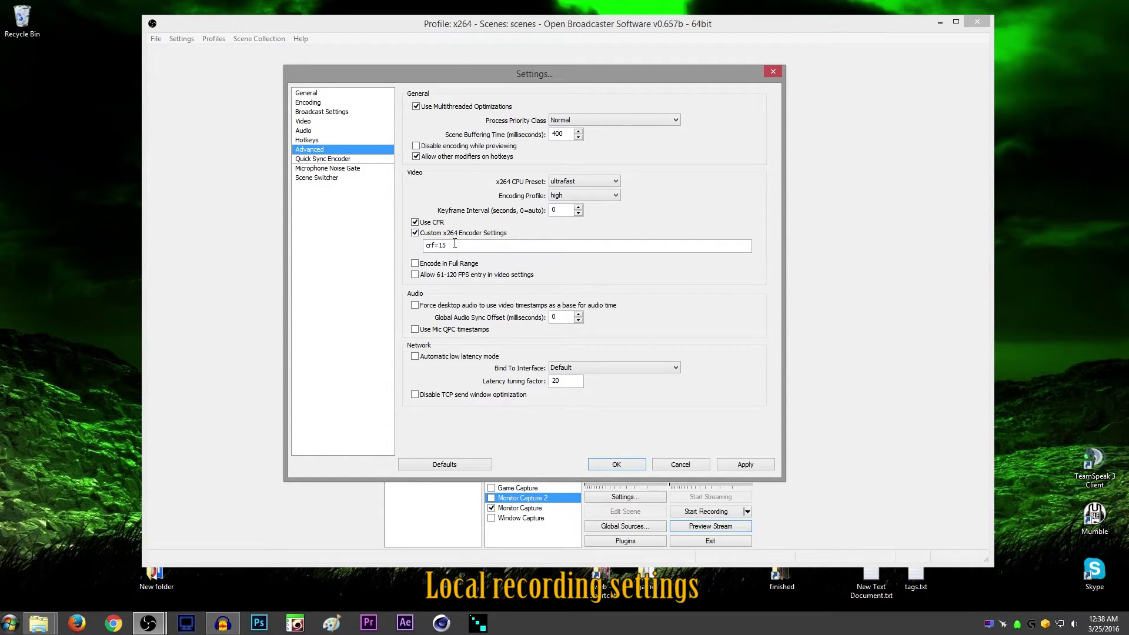
drag(459, 245, 410, 246)
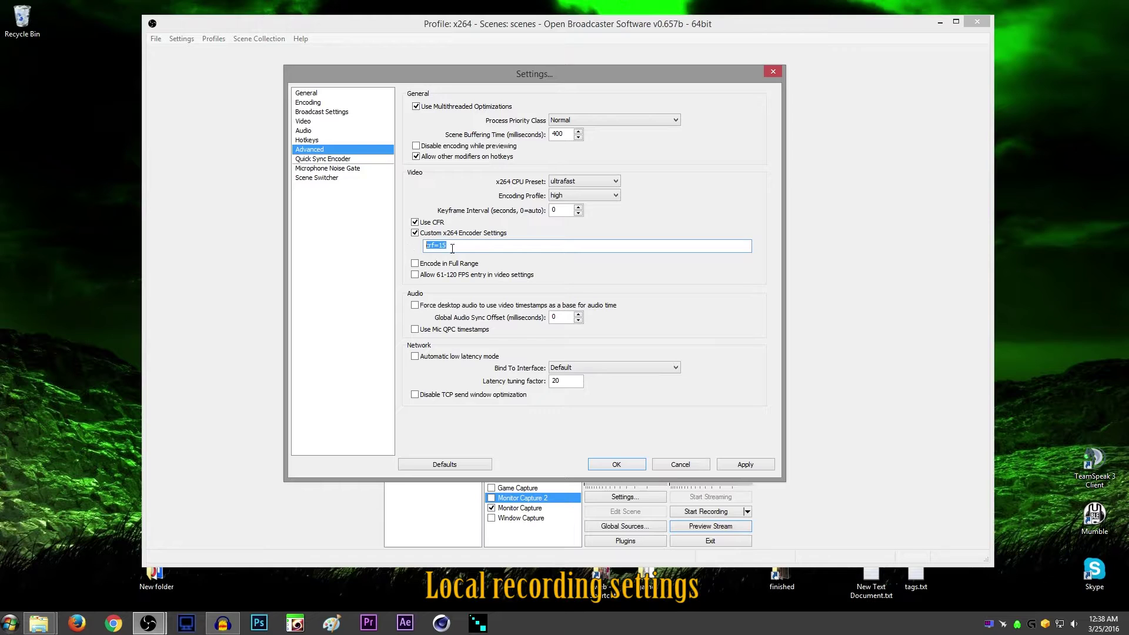
click(437, 247)
drag(447, 246, 436, 244)
click(436, 245)
drag(447, 246, 426, 244)
click(580, 181)
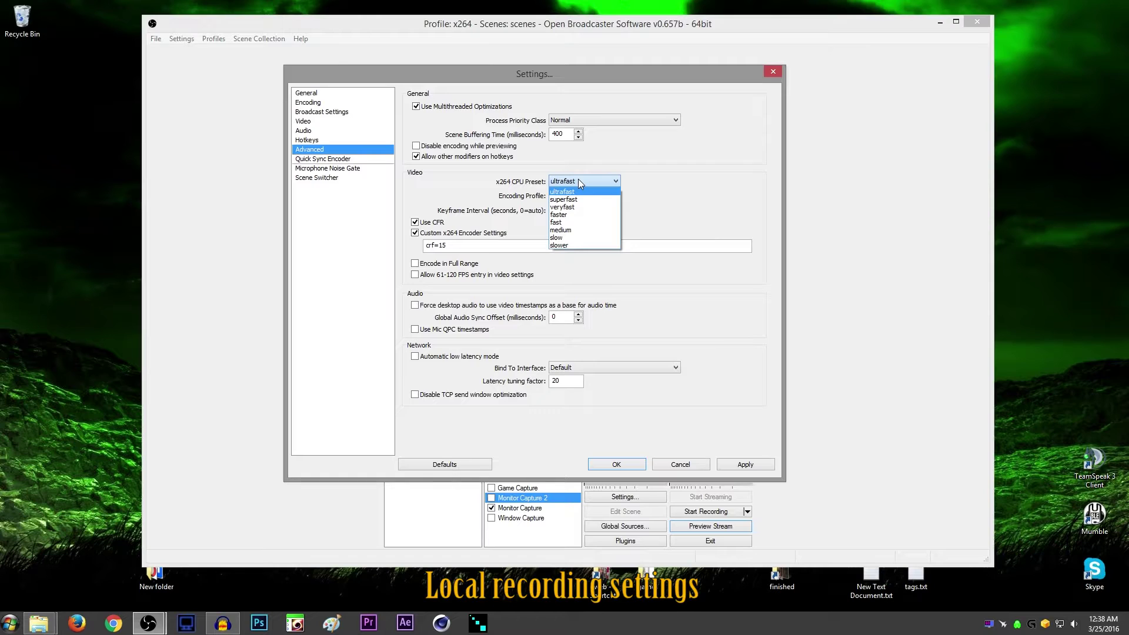
click(580, 181)
drag(450, 245, 424, 244)
click(450, 246)
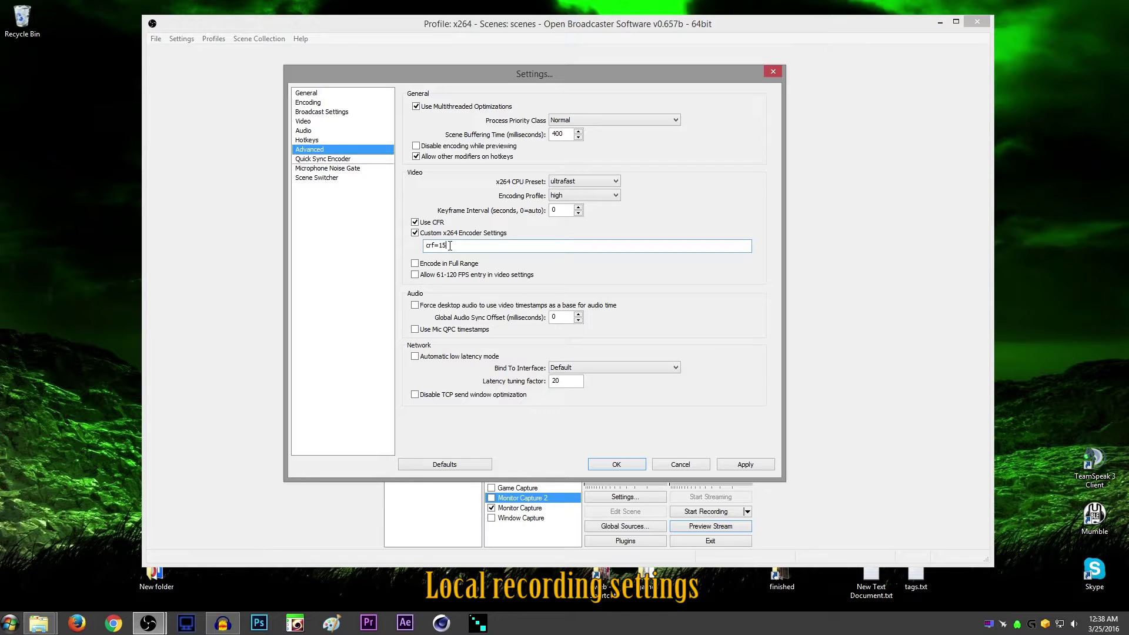
double_click(450, 246)
click(579, 181)
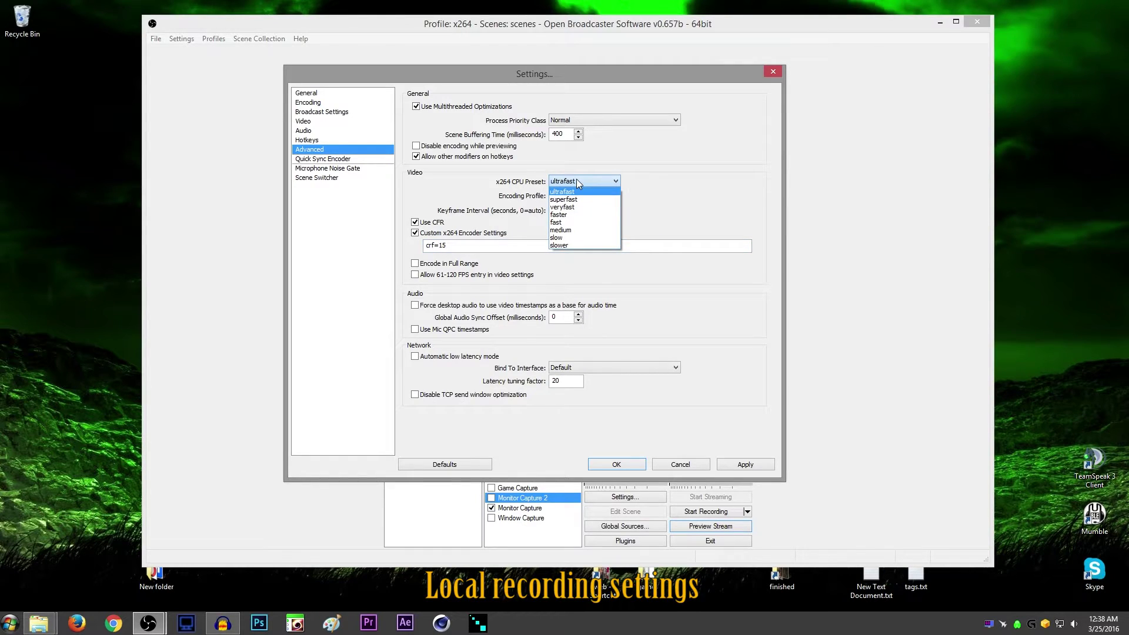
click(577, 181)
click(468, 245)
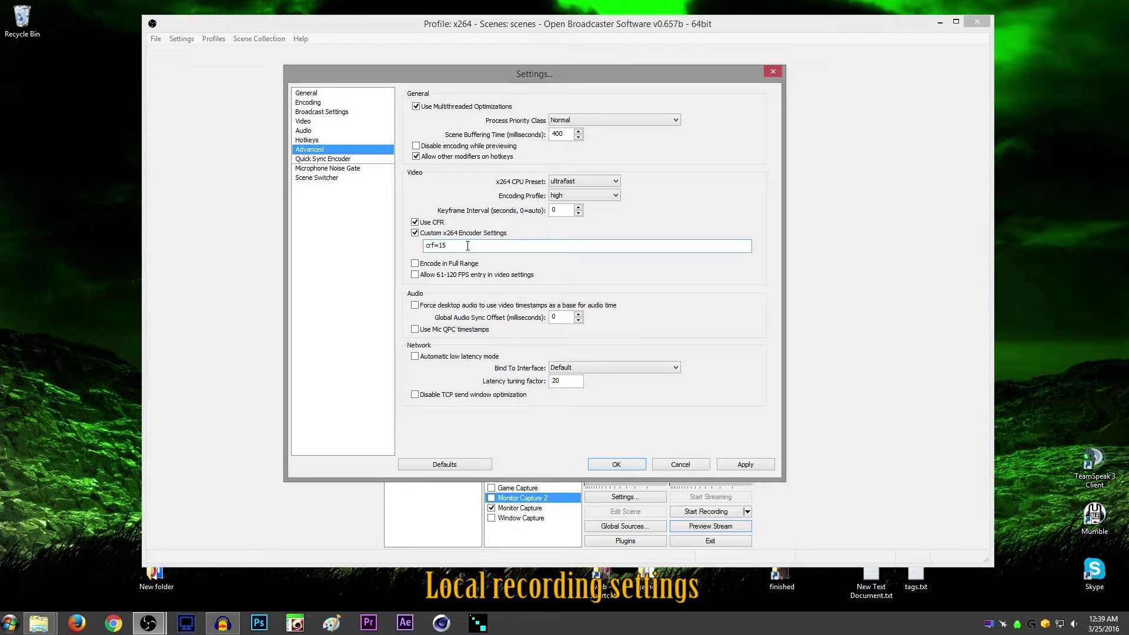
- Replace crf=15 with crf=20 in the Custom x264 Encoder Settings field
drag(531, 79, 428, 133)
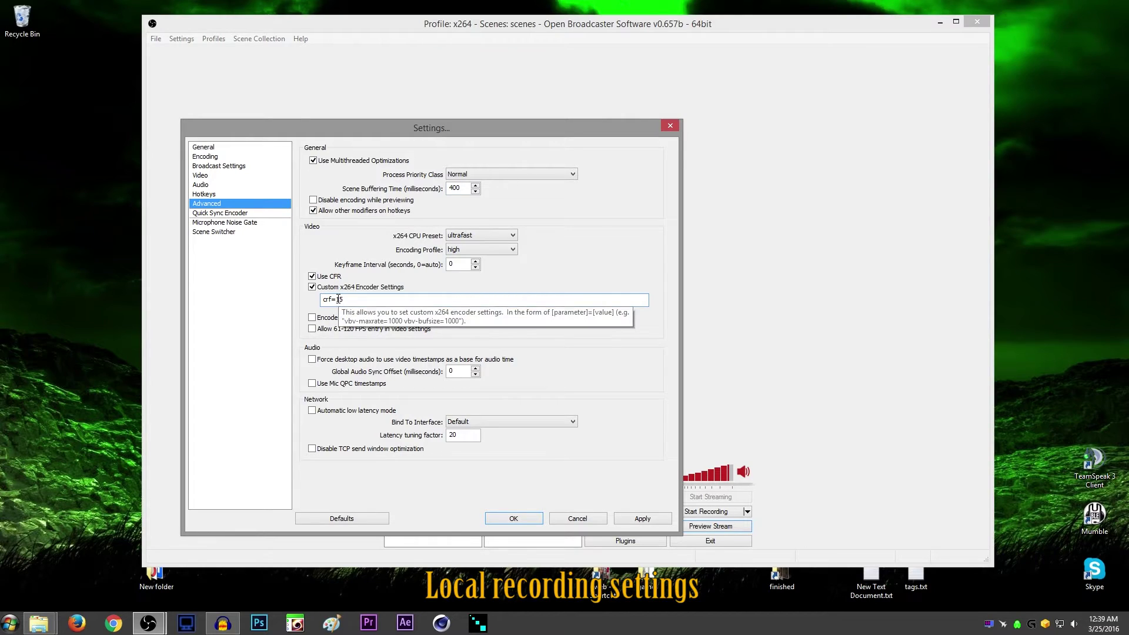
drag(339, 299, 498, 325)
text(20)
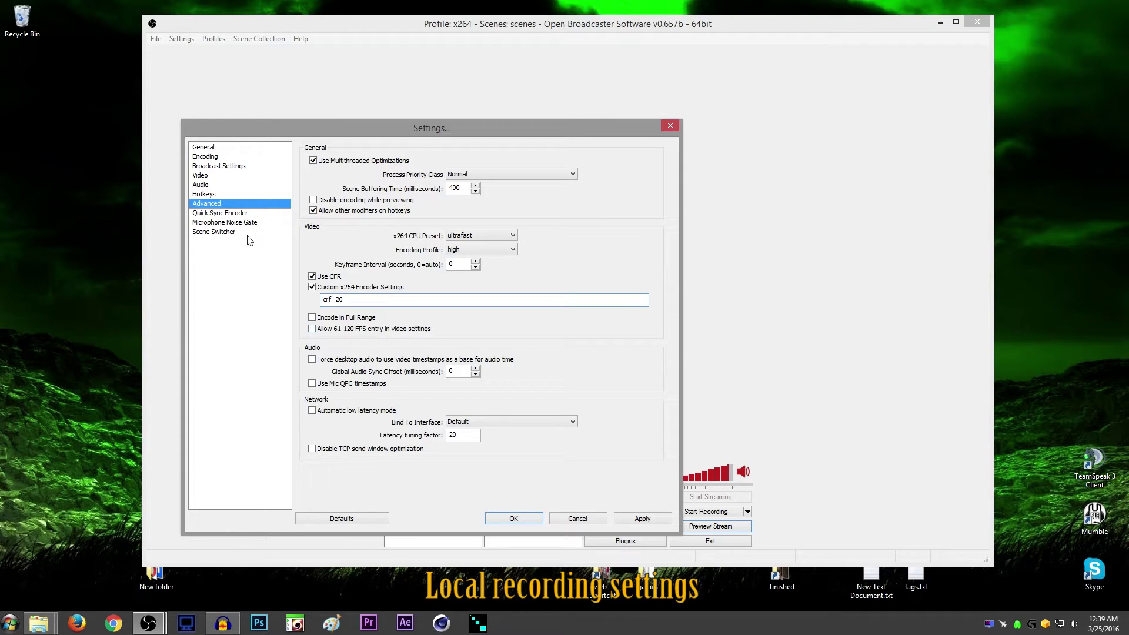
- Discard the crf change and switch between the Encoding and Quick Sync Encoder pages
click(247, 213)
click(582, 349)
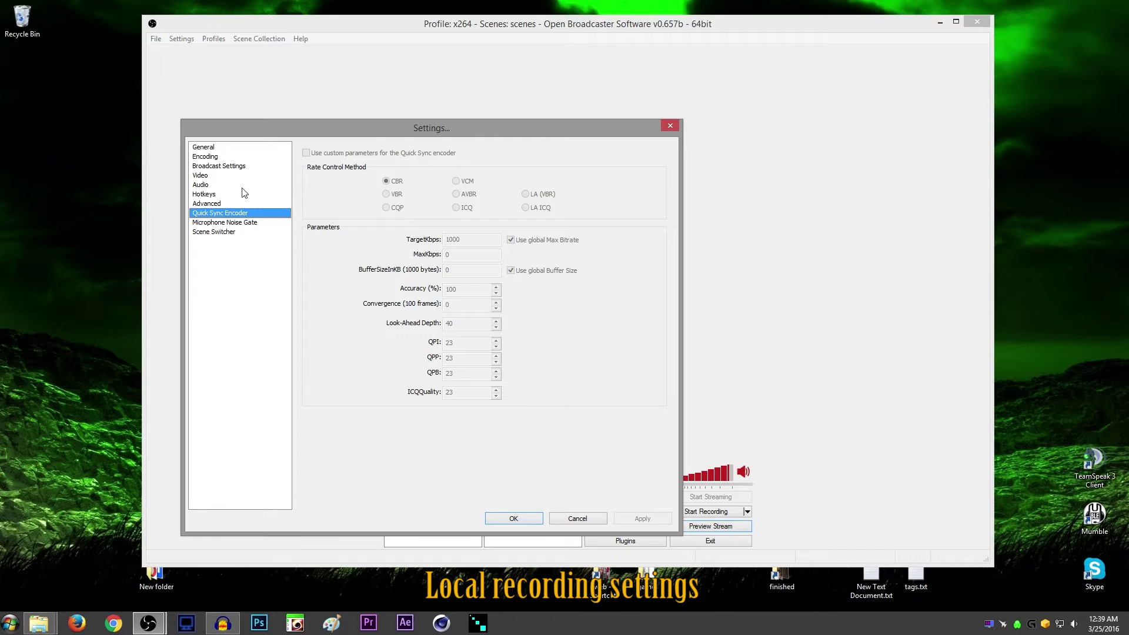
click(222, 157)
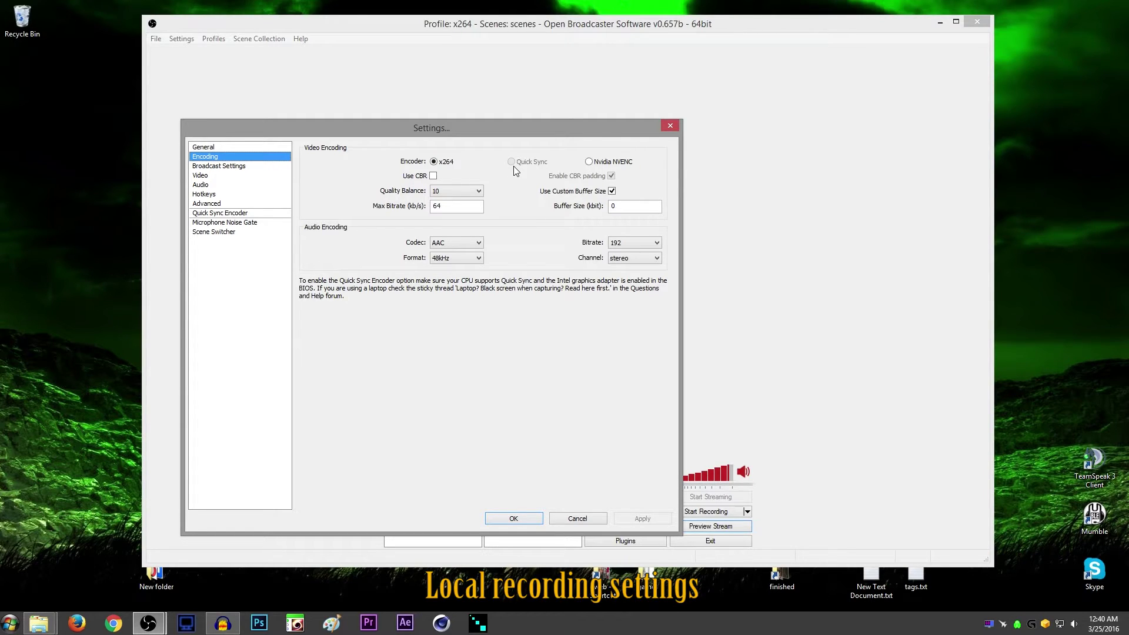
click(232, 212)
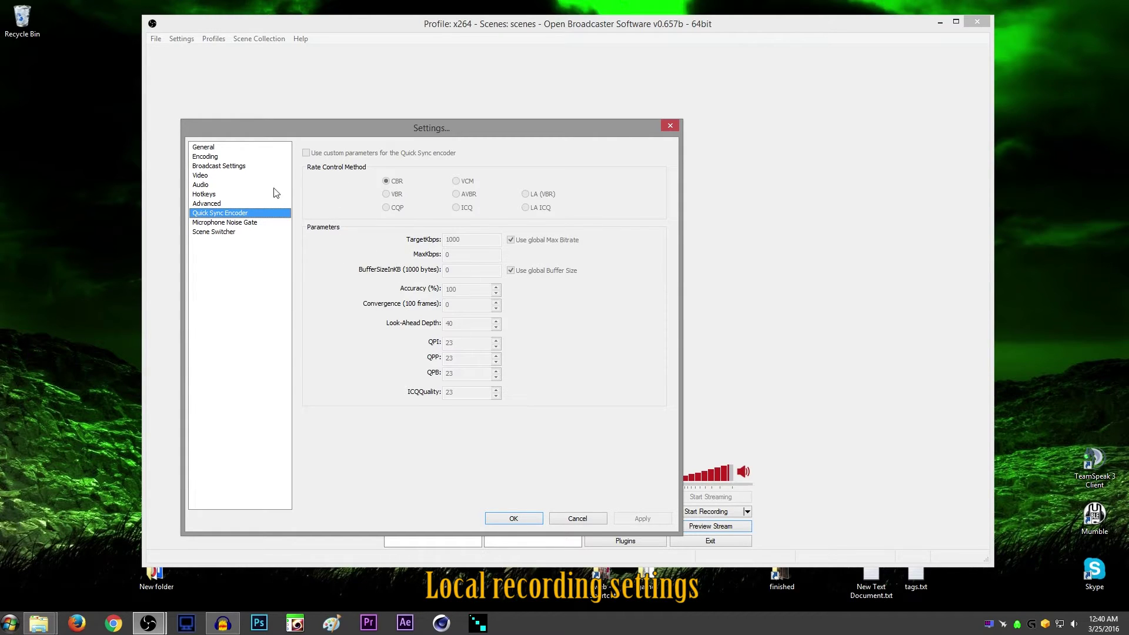
- Raise the Microphone Noise Gate open threshold to -35 dB and focus the Attack time field
click(230, 224)
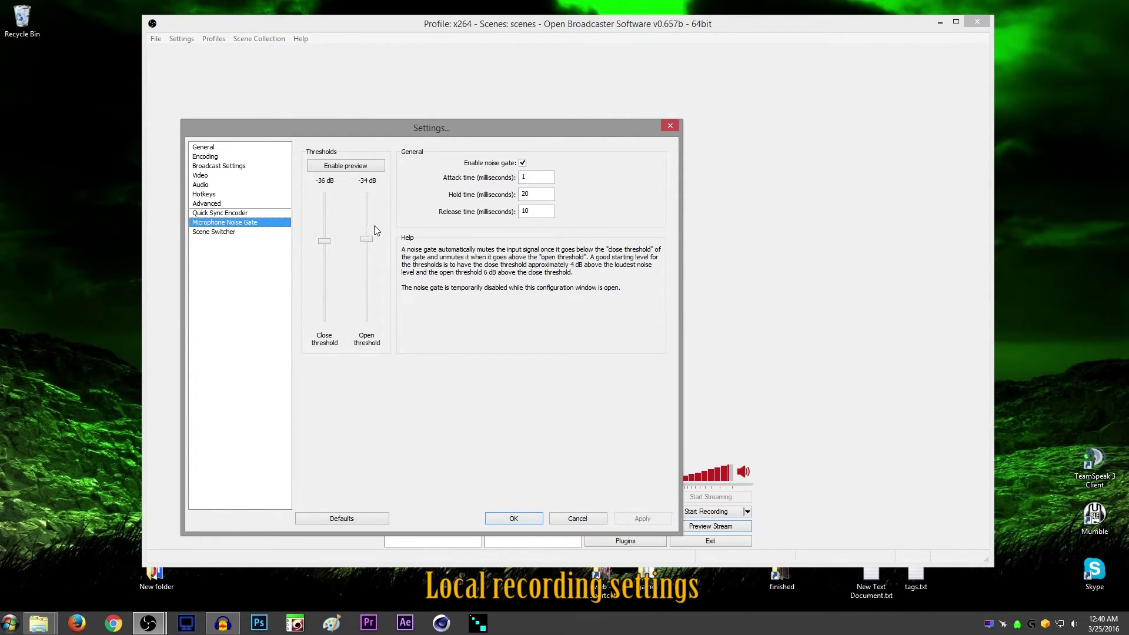
drag(366, 240, 369, 215)
click(533, 178)
- Decline applying changes and switch the Setting Profile to 'stream'
click(248, 231)
click(561, 350)
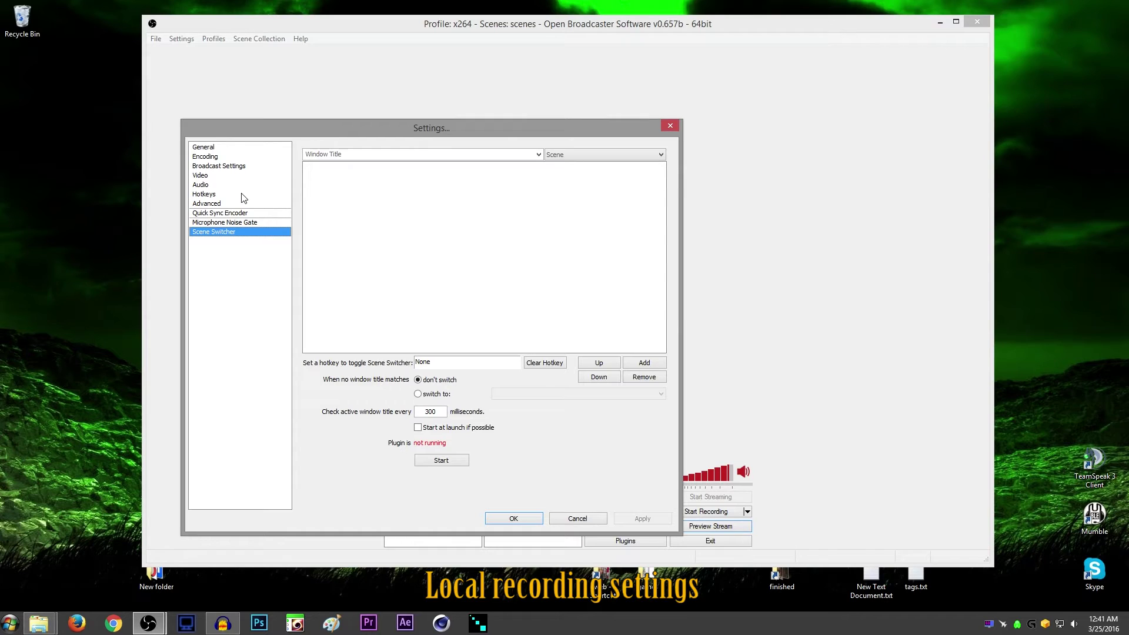
click(247, 158)
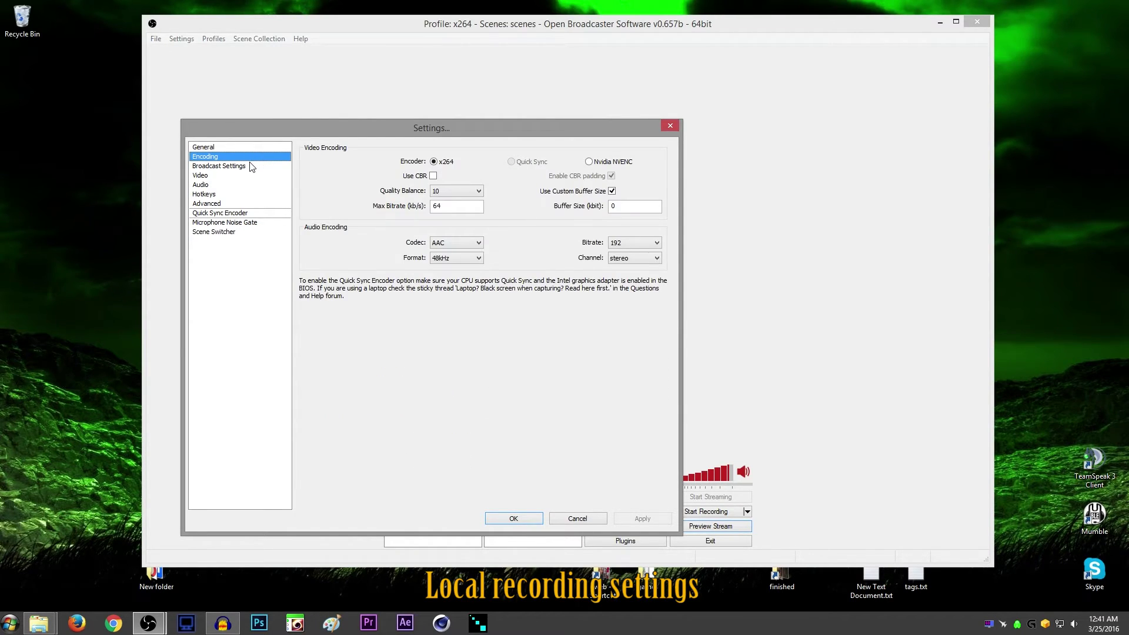
click(250, 149)
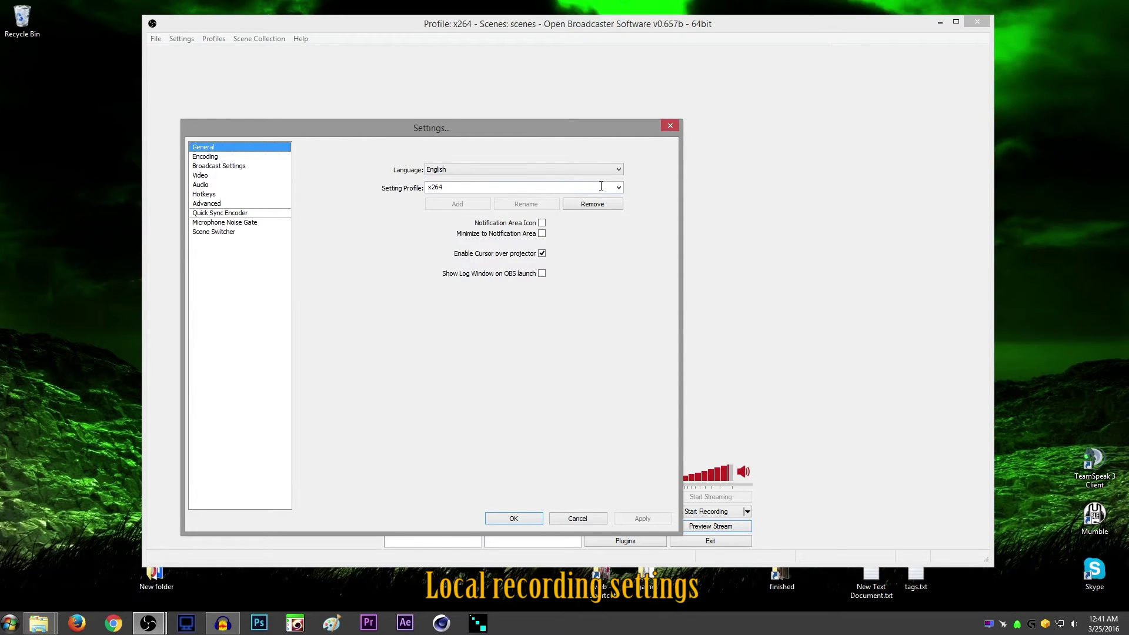
click(618, 187)
click(573, 206)
- Check the stream profile's encoding: 1700 buffer size, 1700 max bitrate, 128 audio bitrate
click(246, 157)
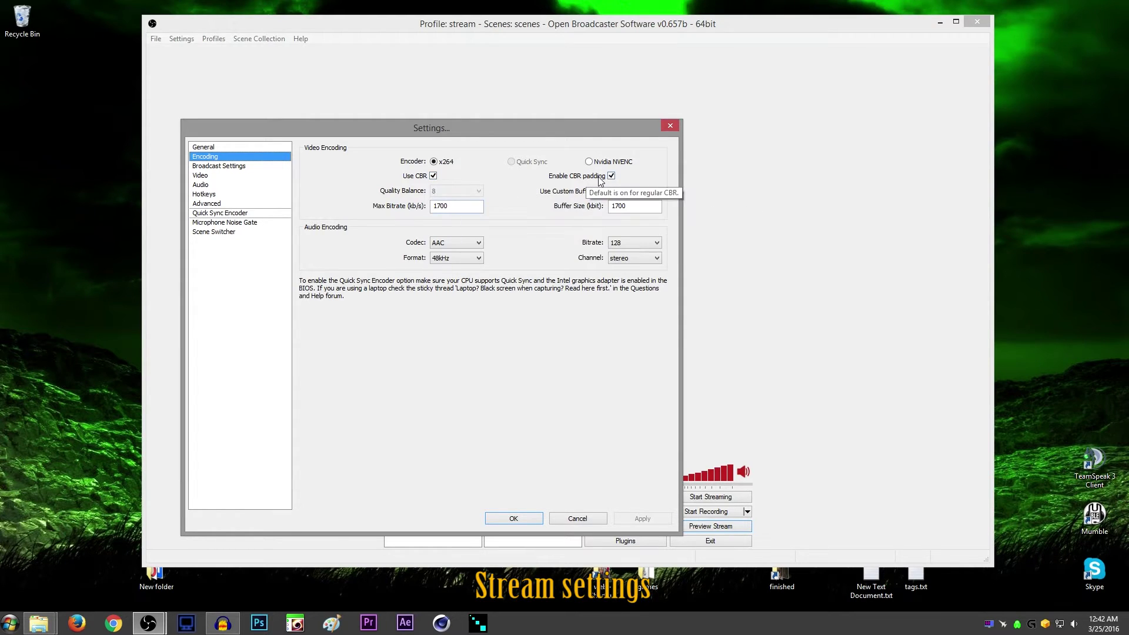
double_click(625, 205)
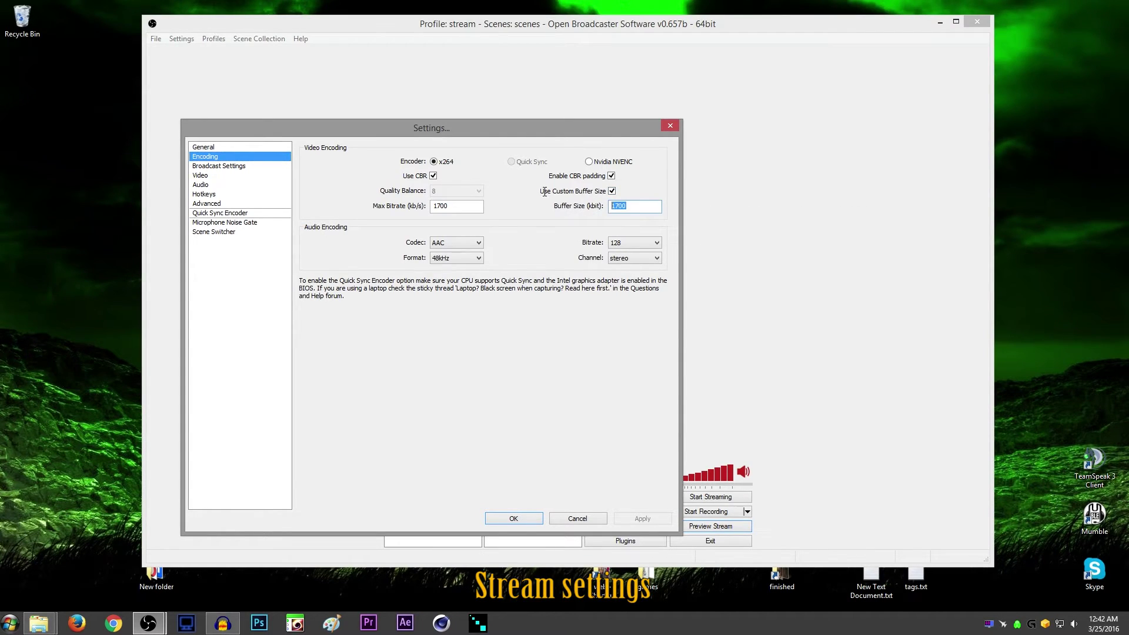
click(636, 207)
double_click(638, 209)
double_click(469, 205)
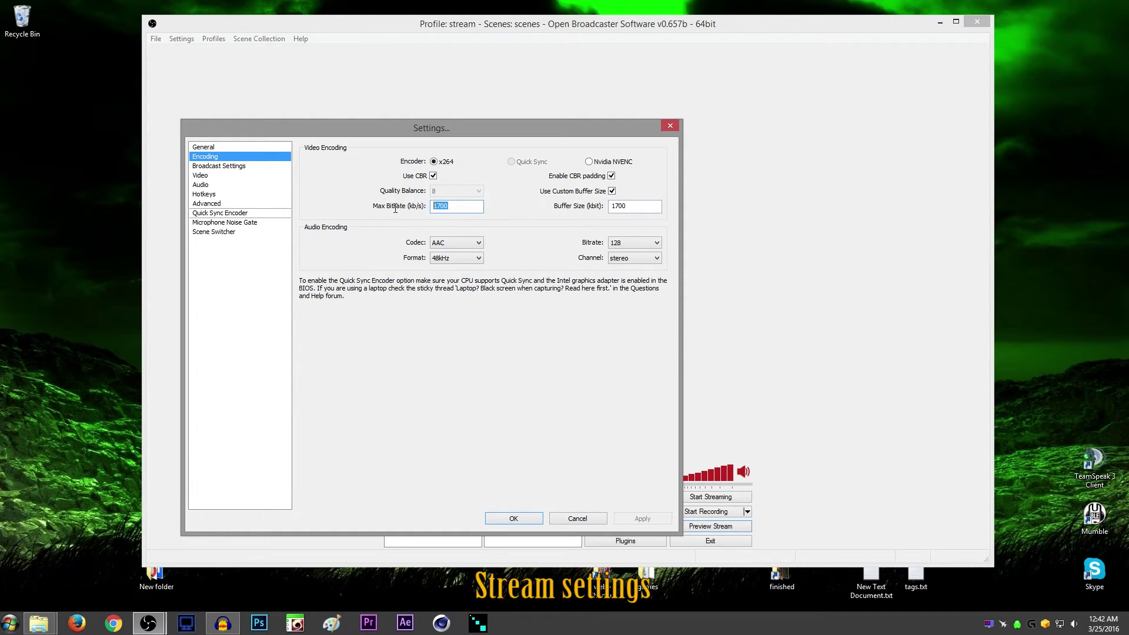
click(447, 206)
double_click(442, 206)
click(471, 205)
double_click(437, 207)
click(451, 209)
drag(453, 206, 441, 204)
click(453, 210)
click(637, 242)
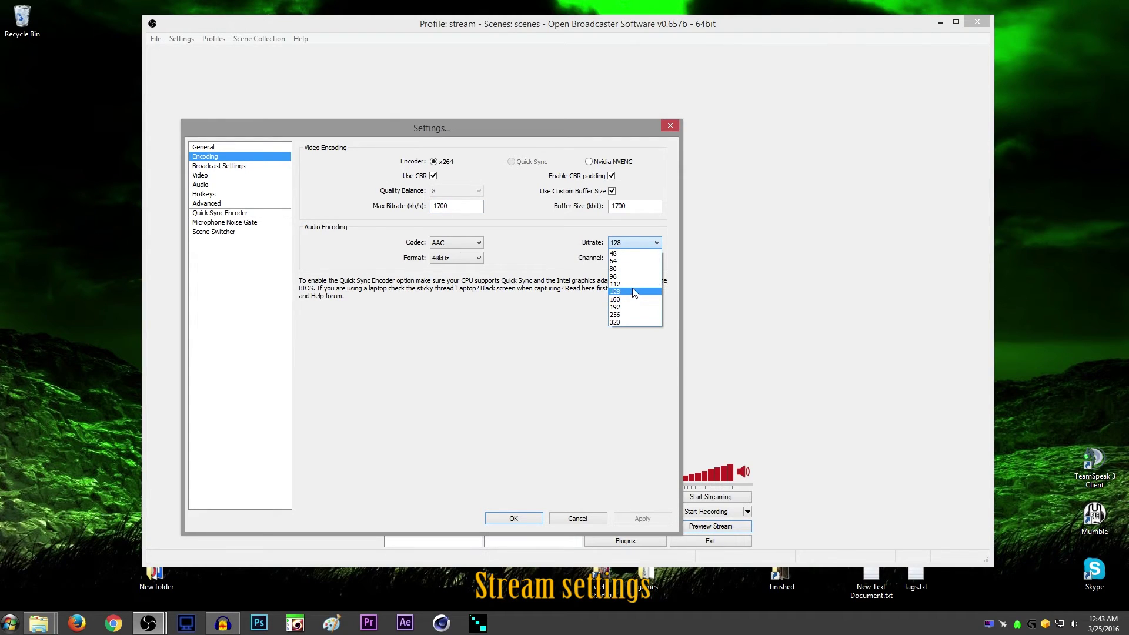
click(641, 242)
click(250, 166)
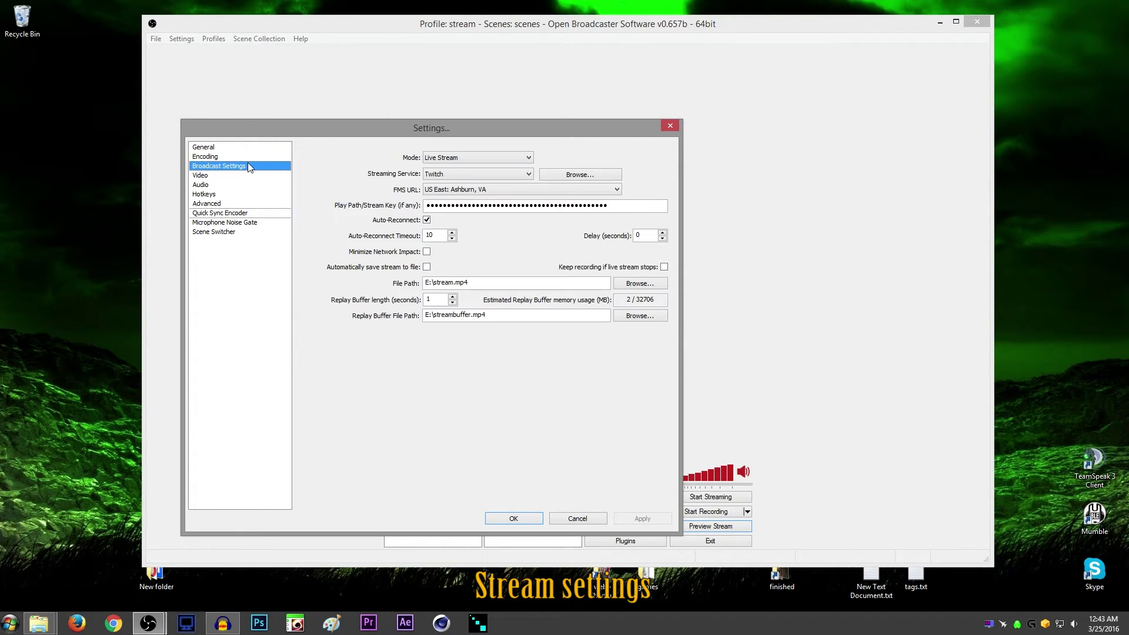
click(510, 160)
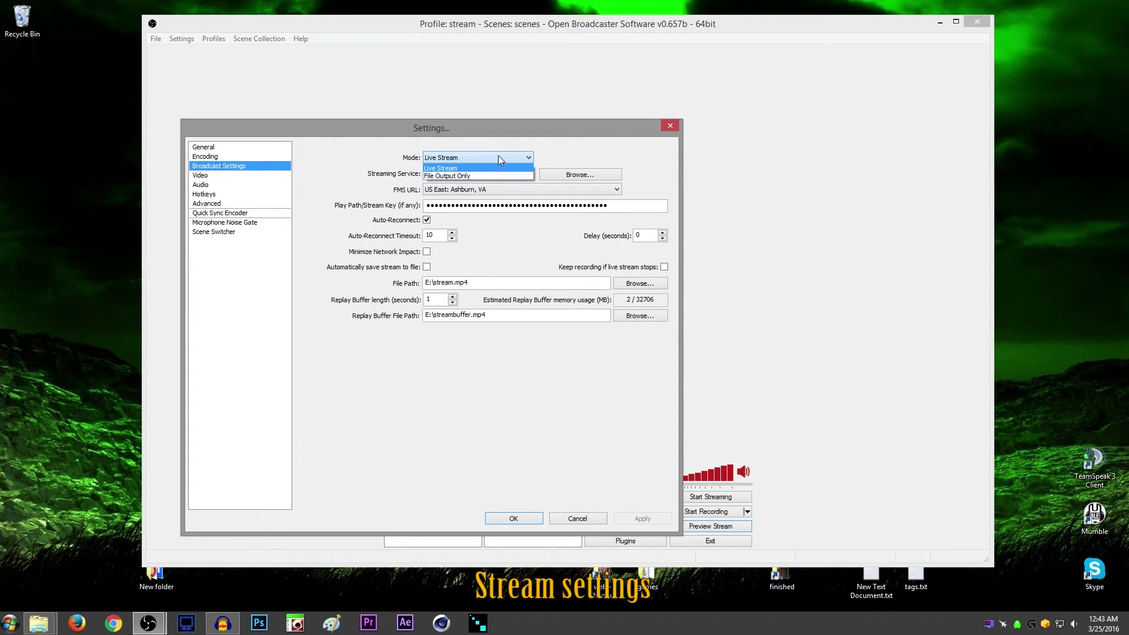
click(479, 159)
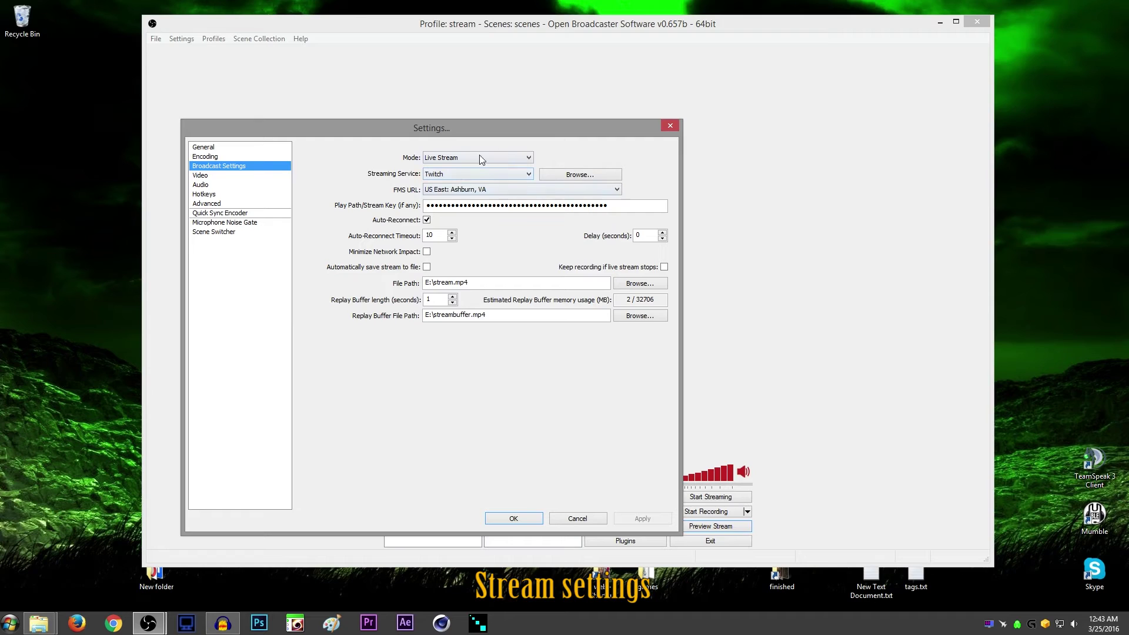
click(458, 172)
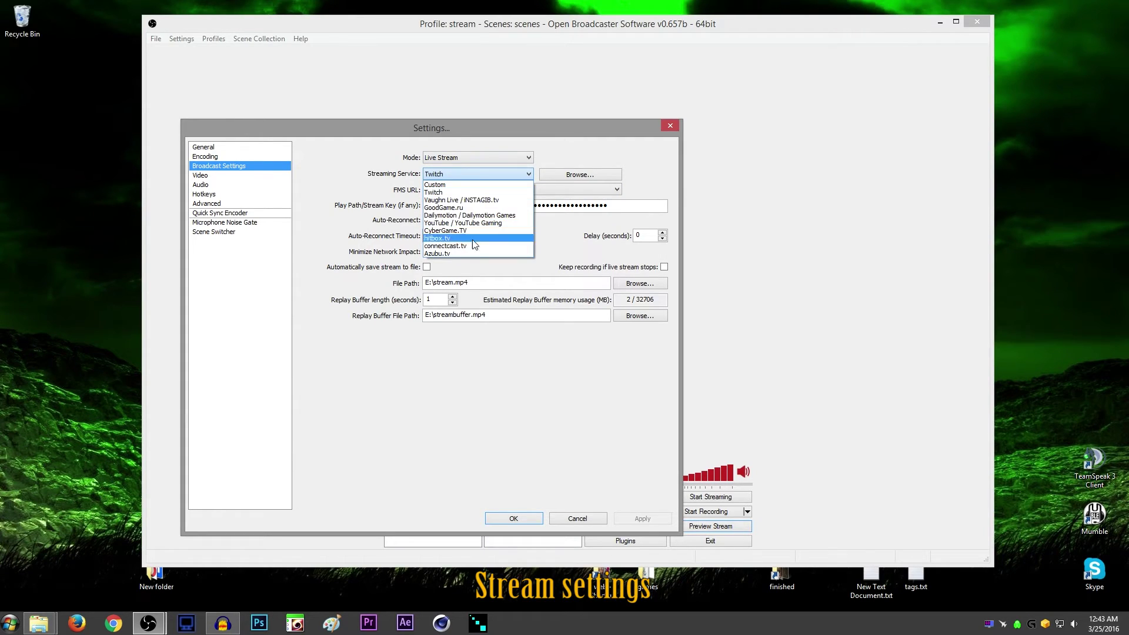
click(492, 174)
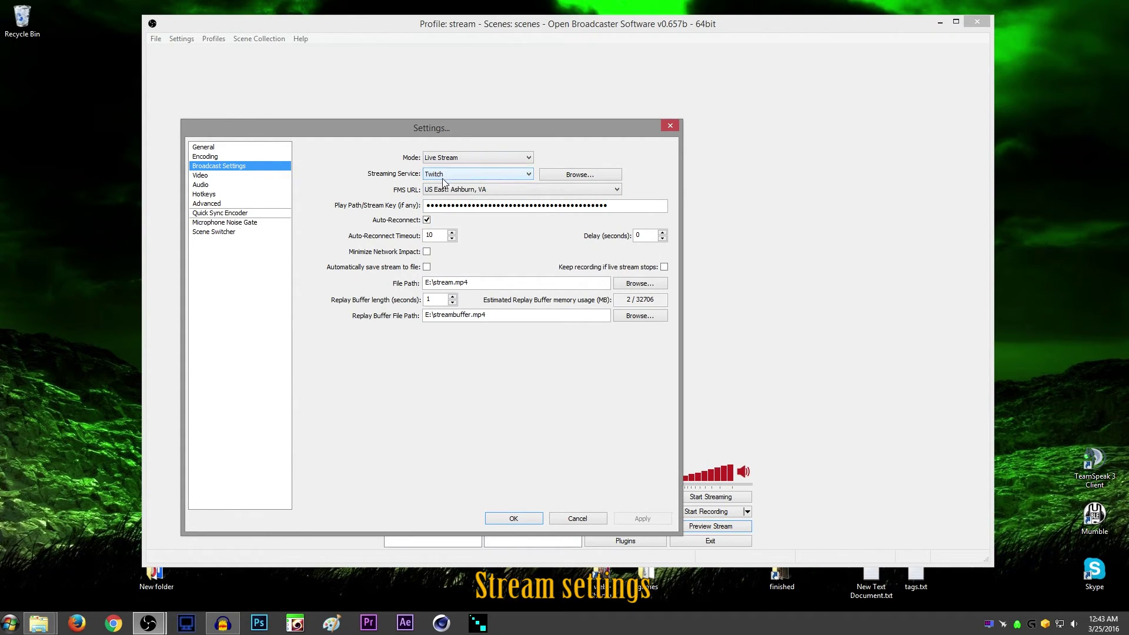
click(478, 190)
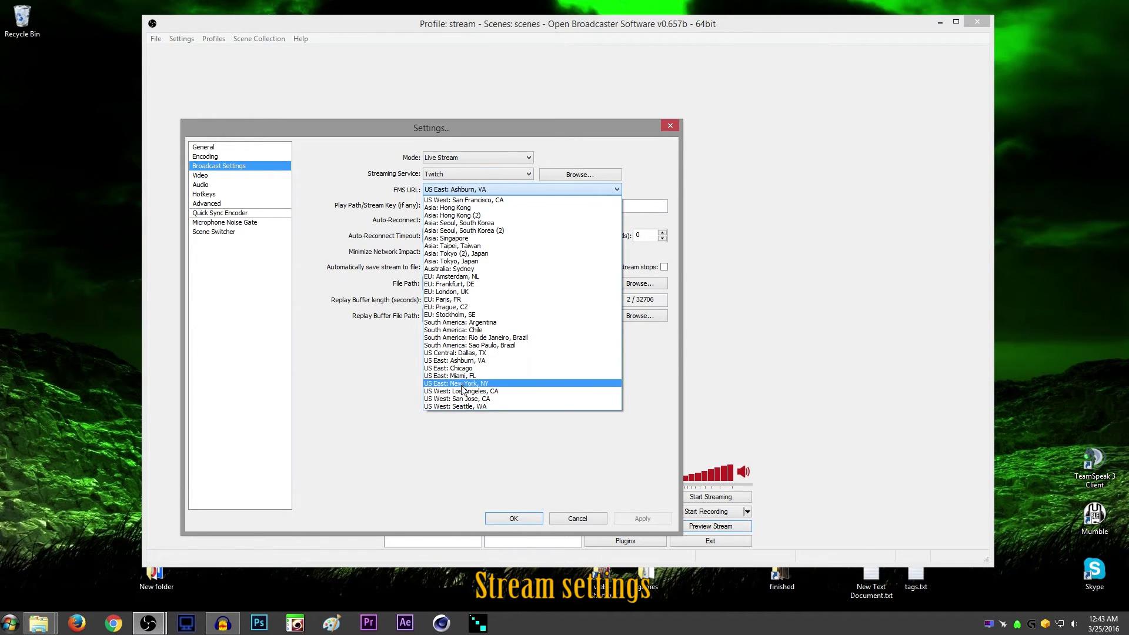
click(497, 190)
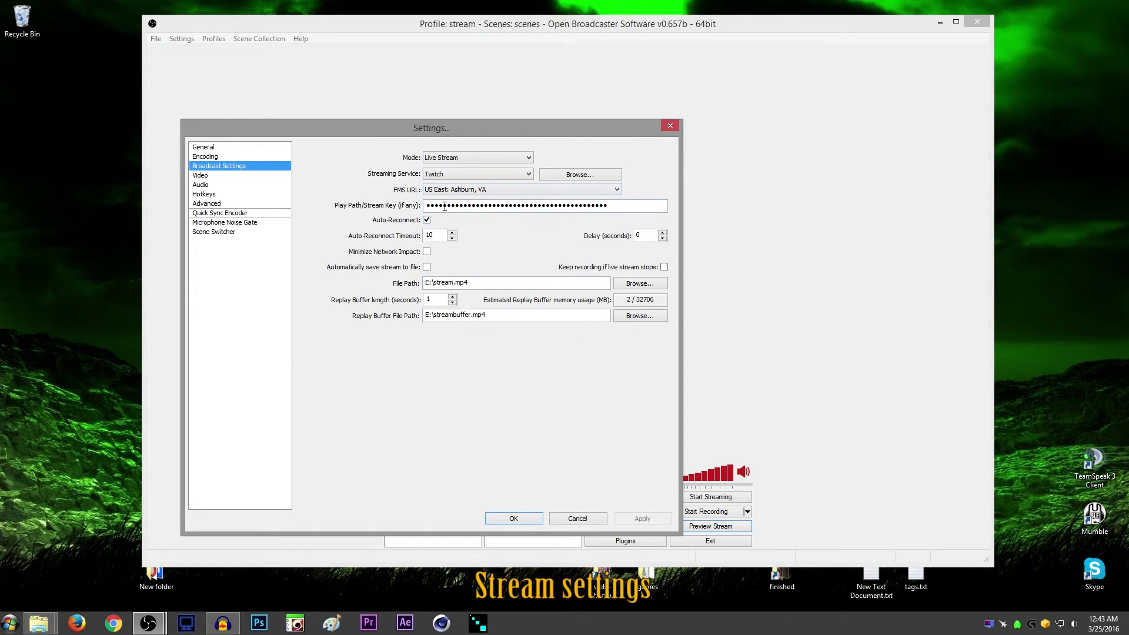
click(91, 612)
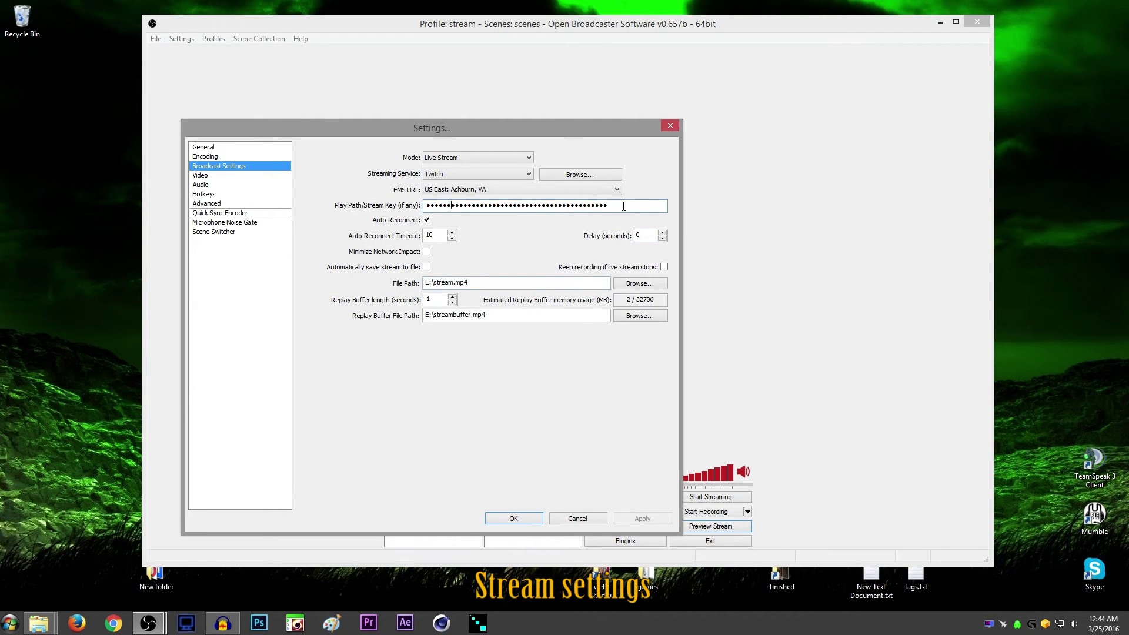
double_click(623, 206)
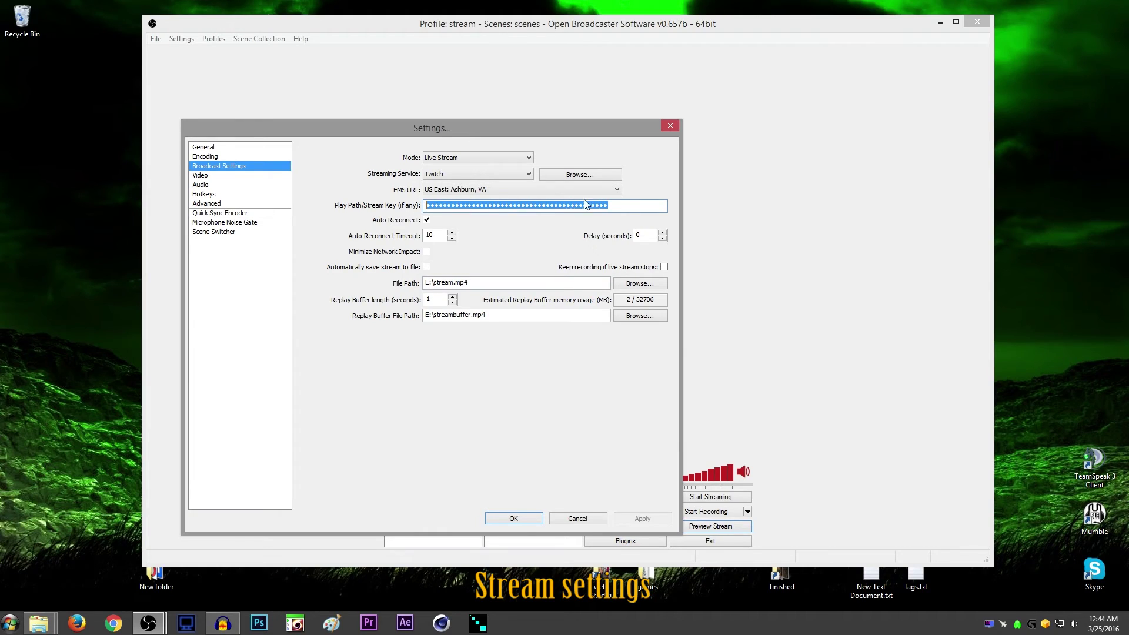
click(627, 205)
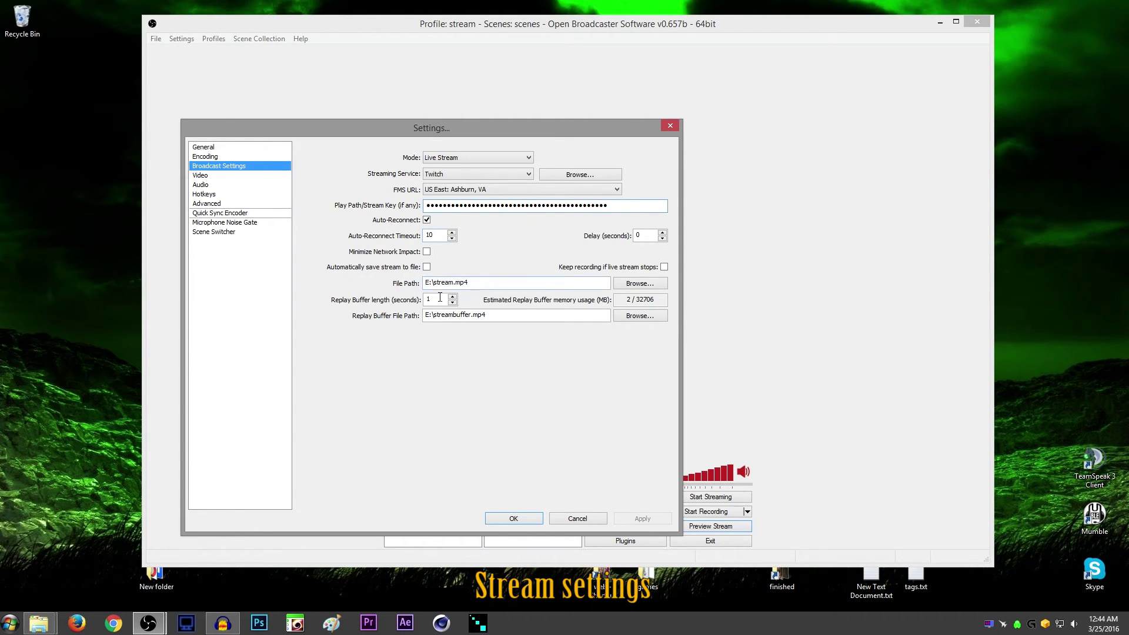
- Set the Video page's resolution downscale to 1.50 (1280x720)
mouse_move(487, 284)
click(485, 282)
click(255, 176)
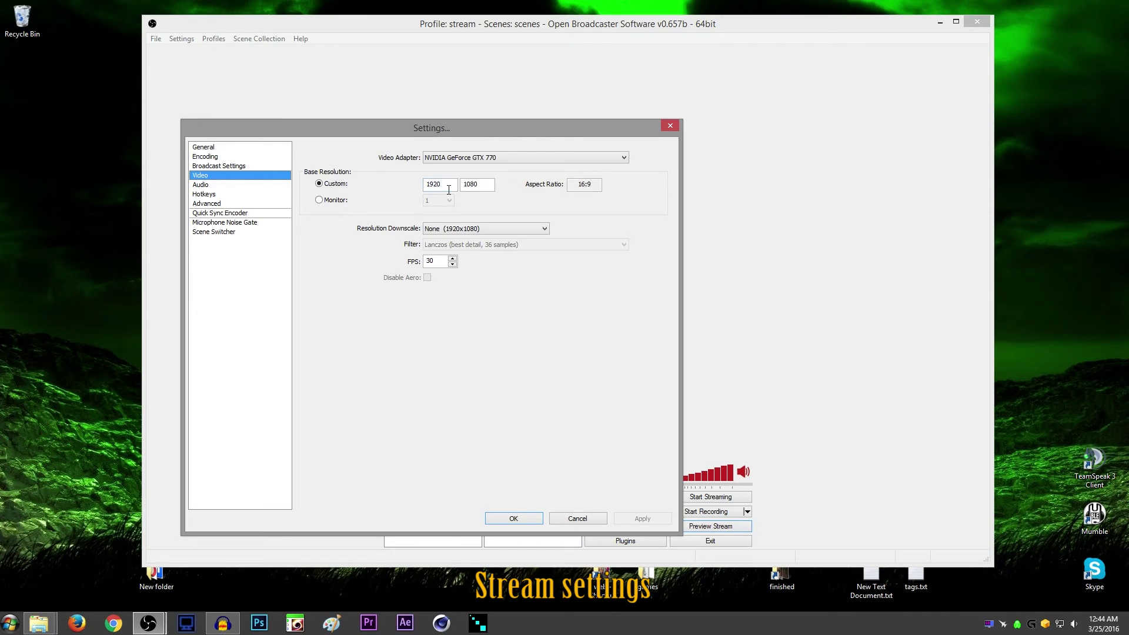
click(489, 228)
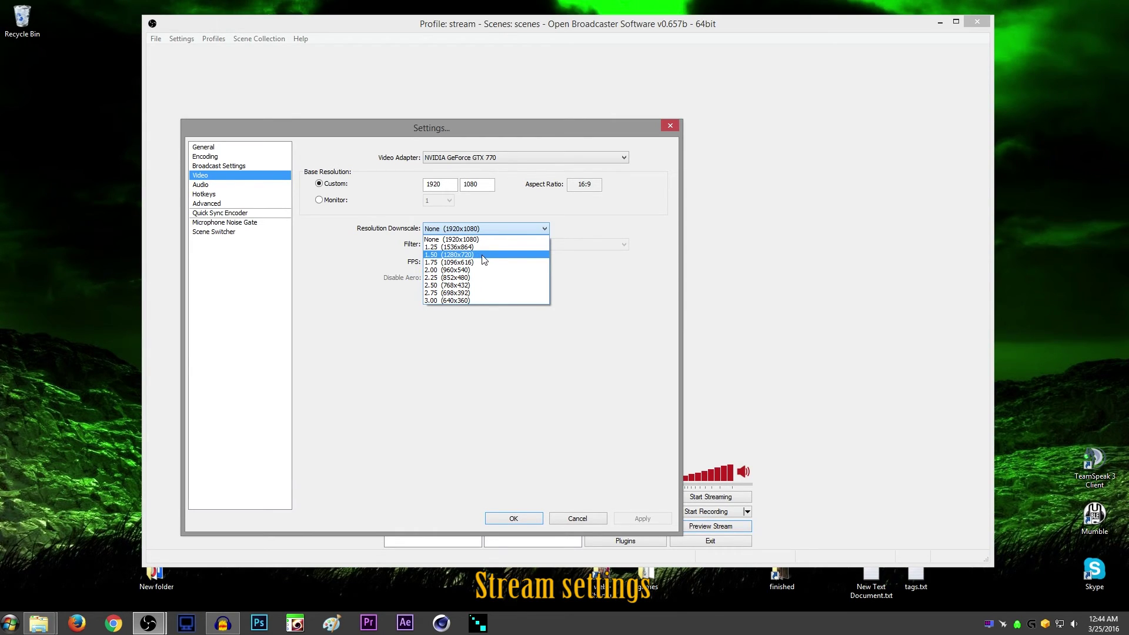
click(483, 255)
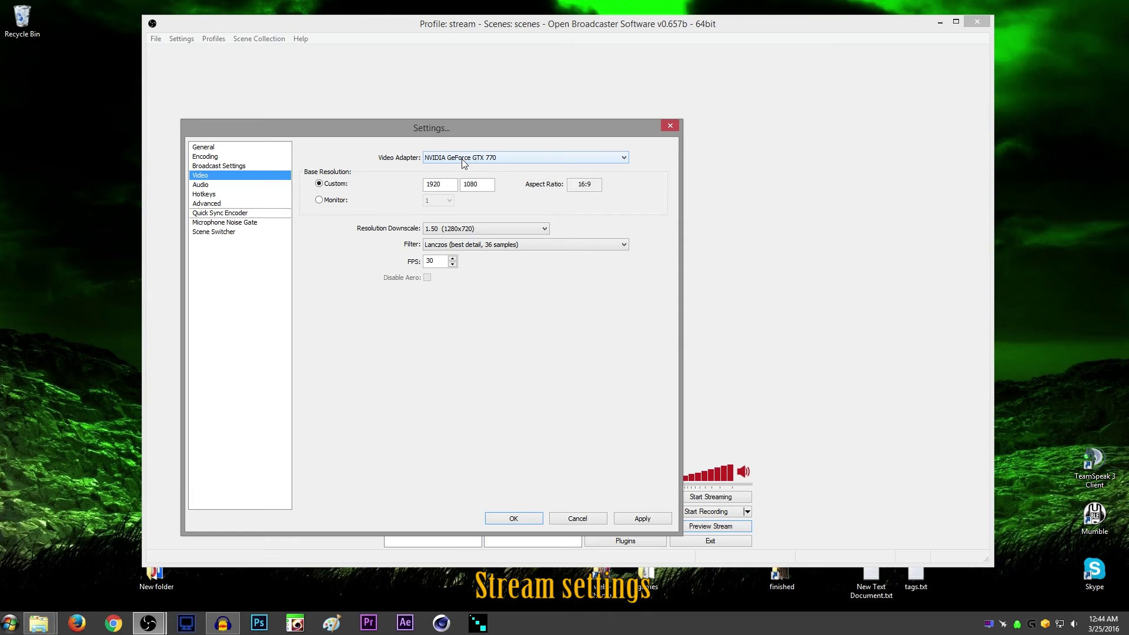
click(478, 234)
click(482, 225)
- Keep the Lanczos scaling filter and save the video changes
click(500, 250)
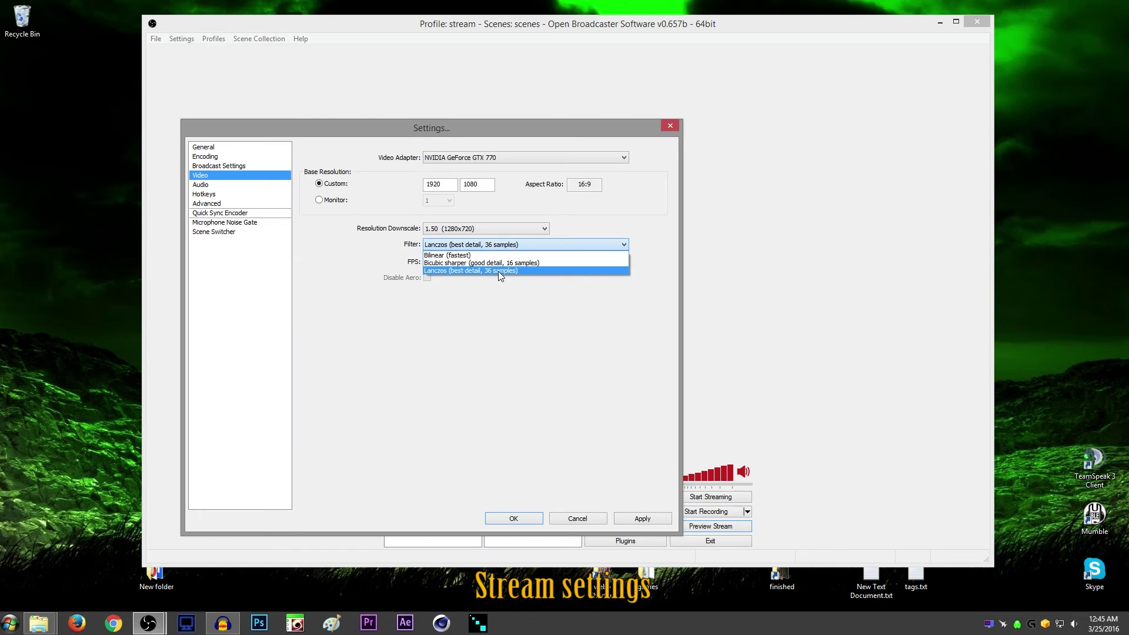
click(497, 270)
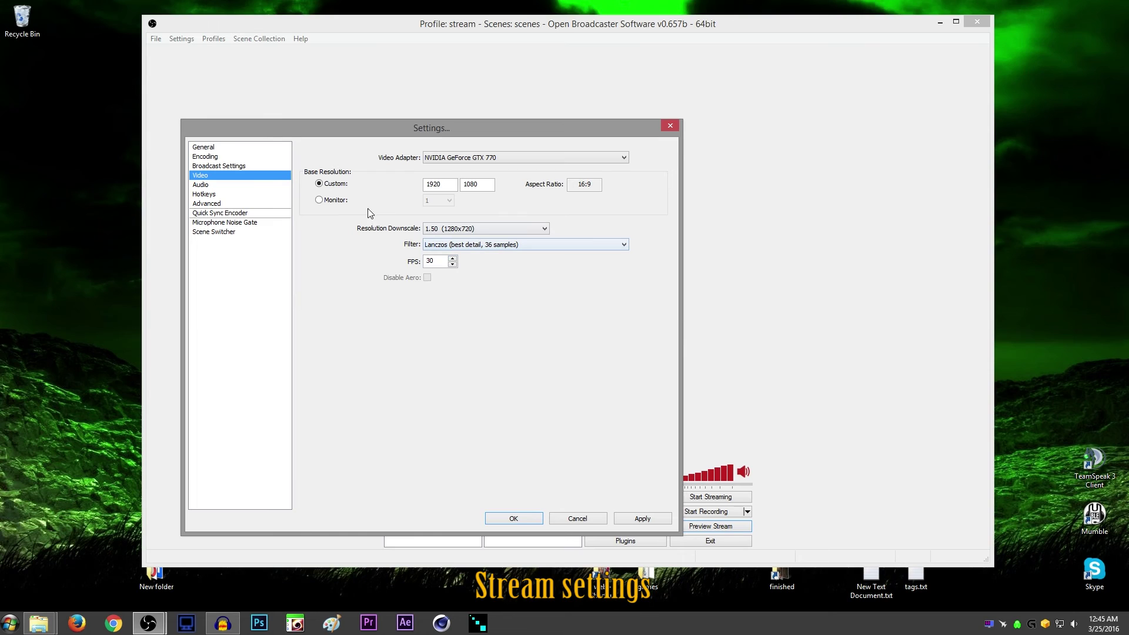
click(241, 184)
click(574, 351)
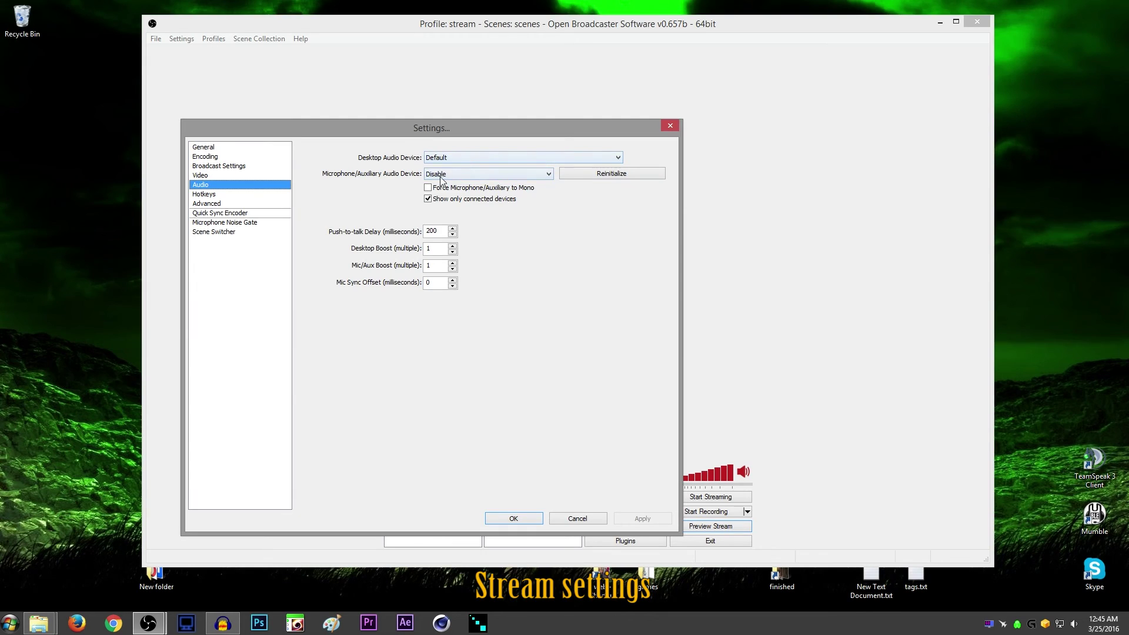
- On the Advanced page, confirm the encoding profile stays set to main
click(253, 193)
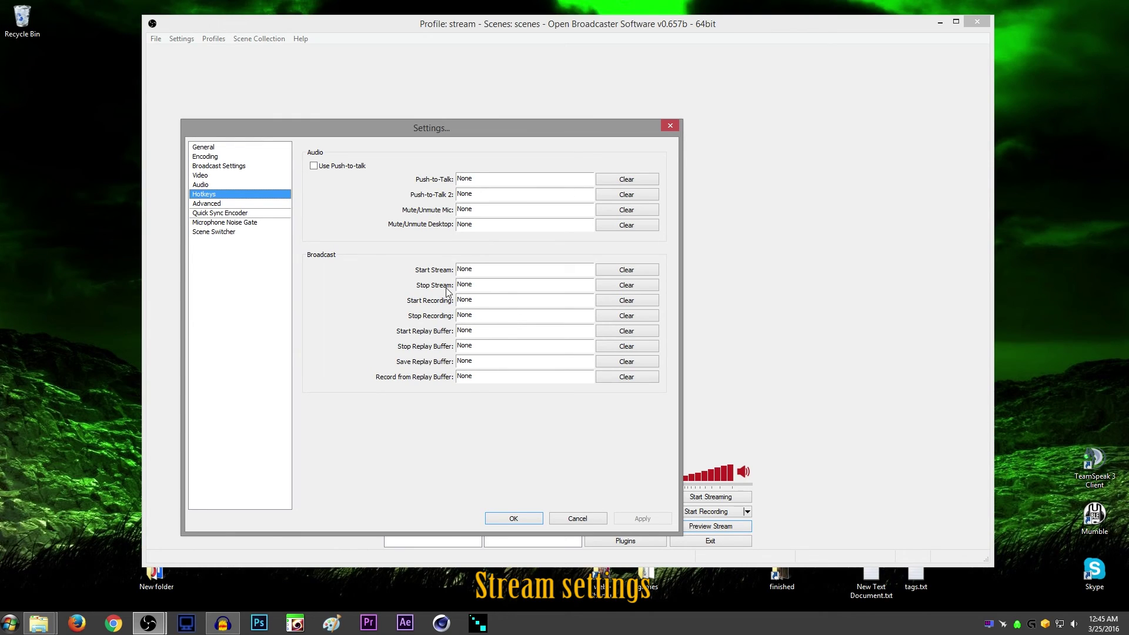
click(261, 204)
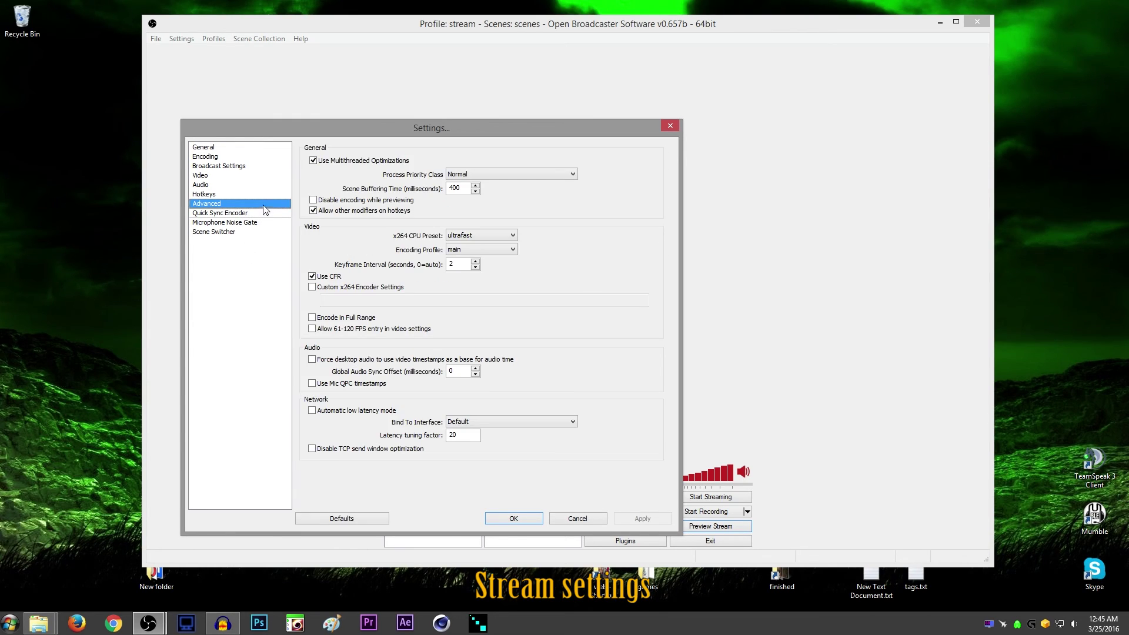
click(484, 253)
click(483, 252)
click(506, 250)
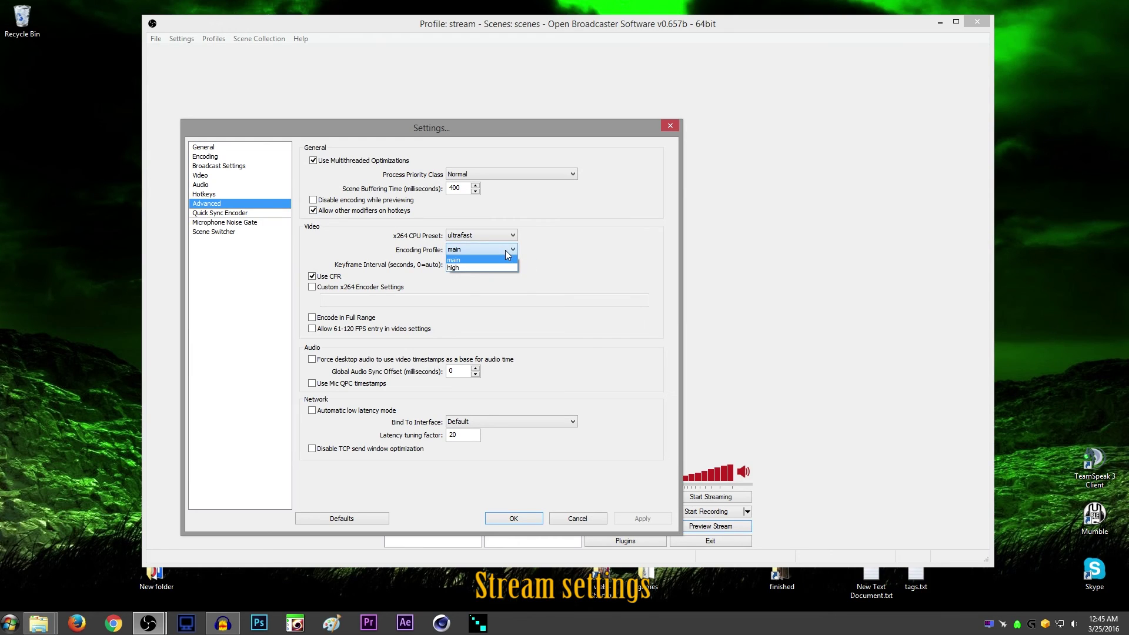
click(507, 253)
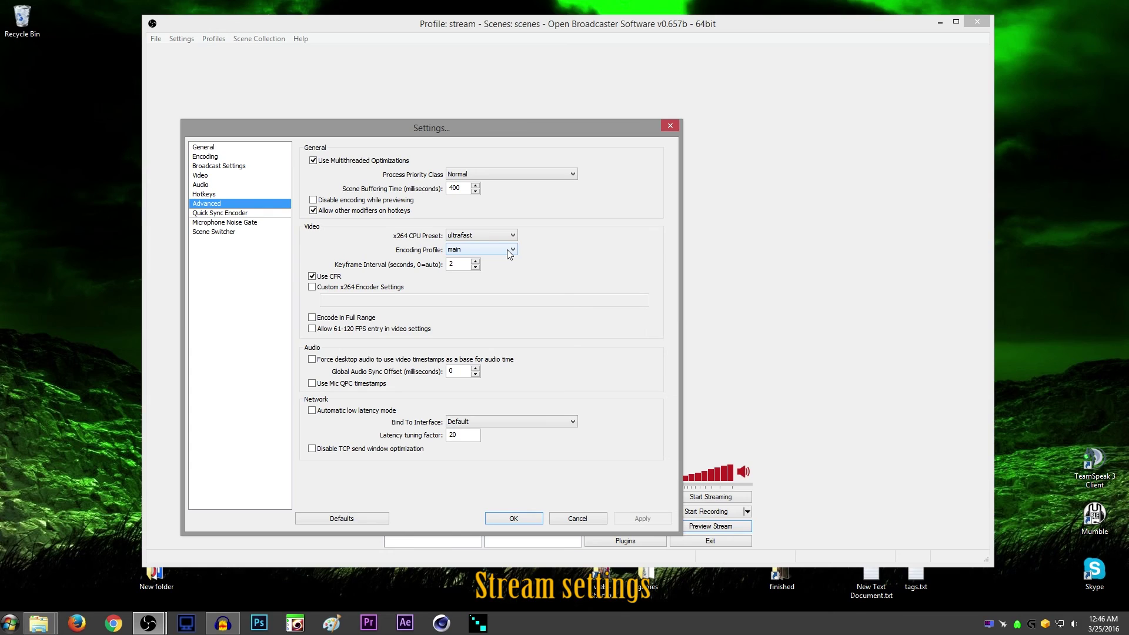
click(507, 250)
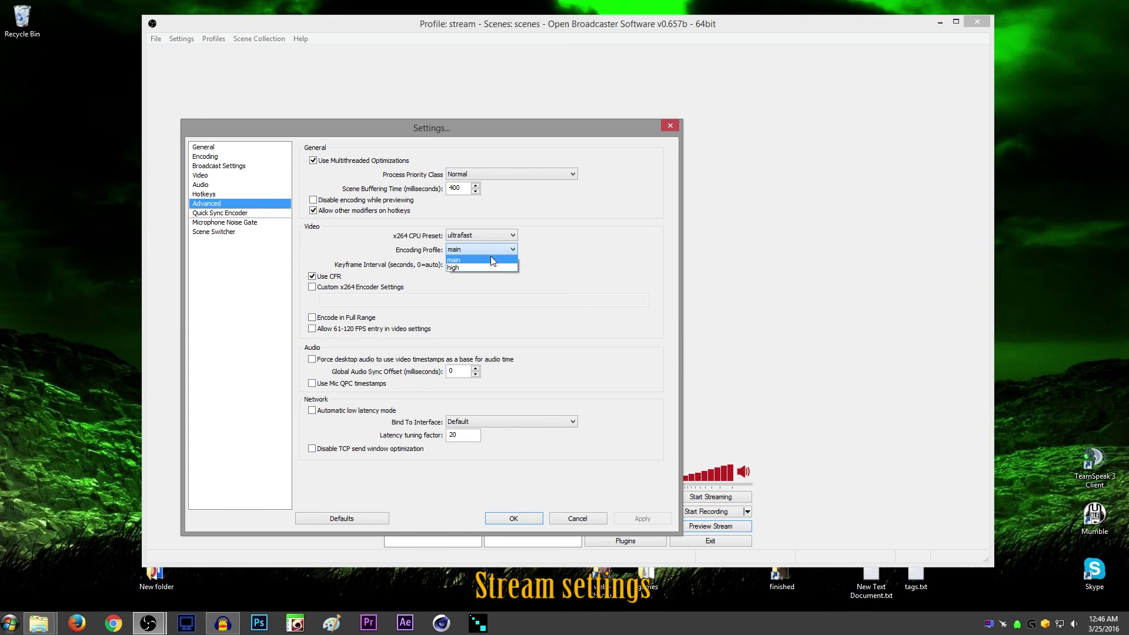
click(490, 257)
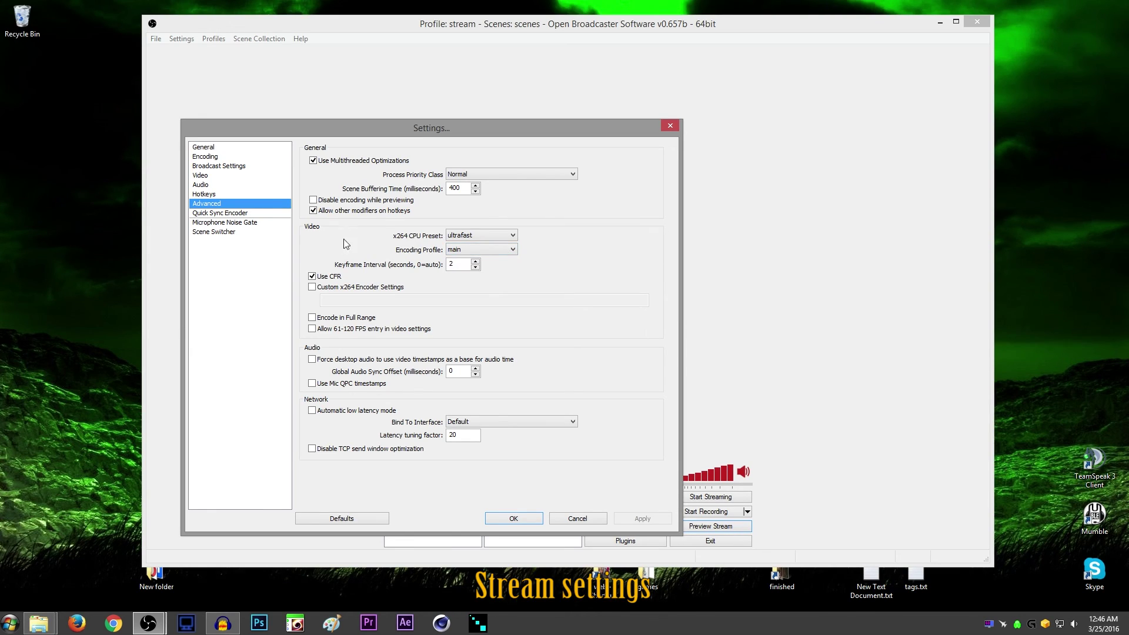
- Keep the x264 CPU preset at ultrafast and leave custom x264 settings off
click(474, 234)
click(474, 232)
click(313, 288)
click(312, 288)
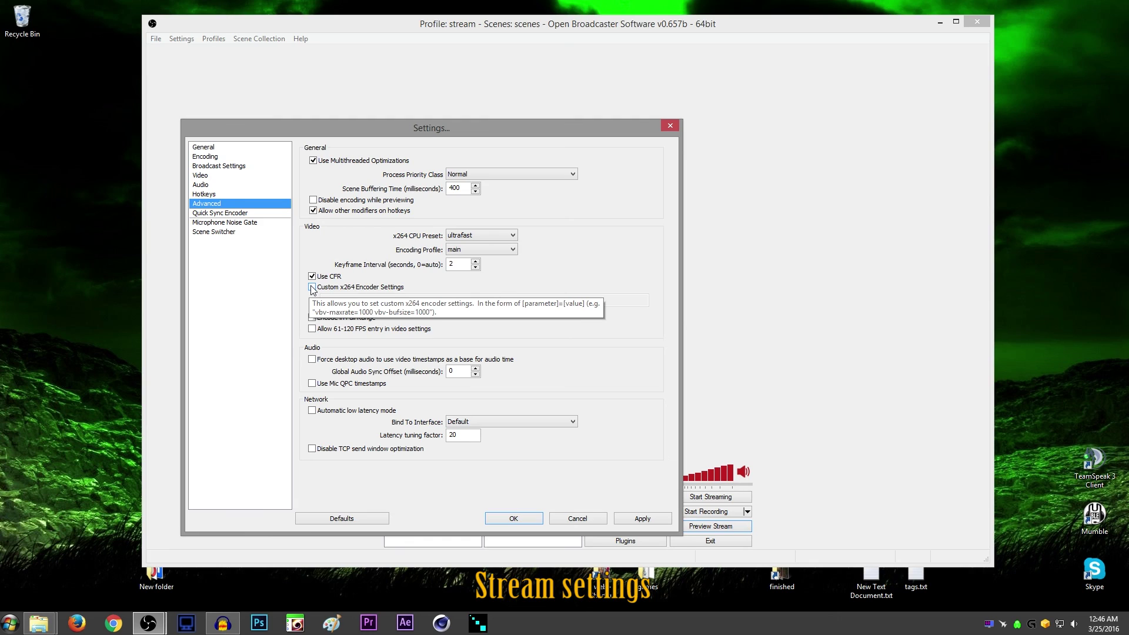
- Save and apply the stream profile changes, then close Settings
click(259, 214)
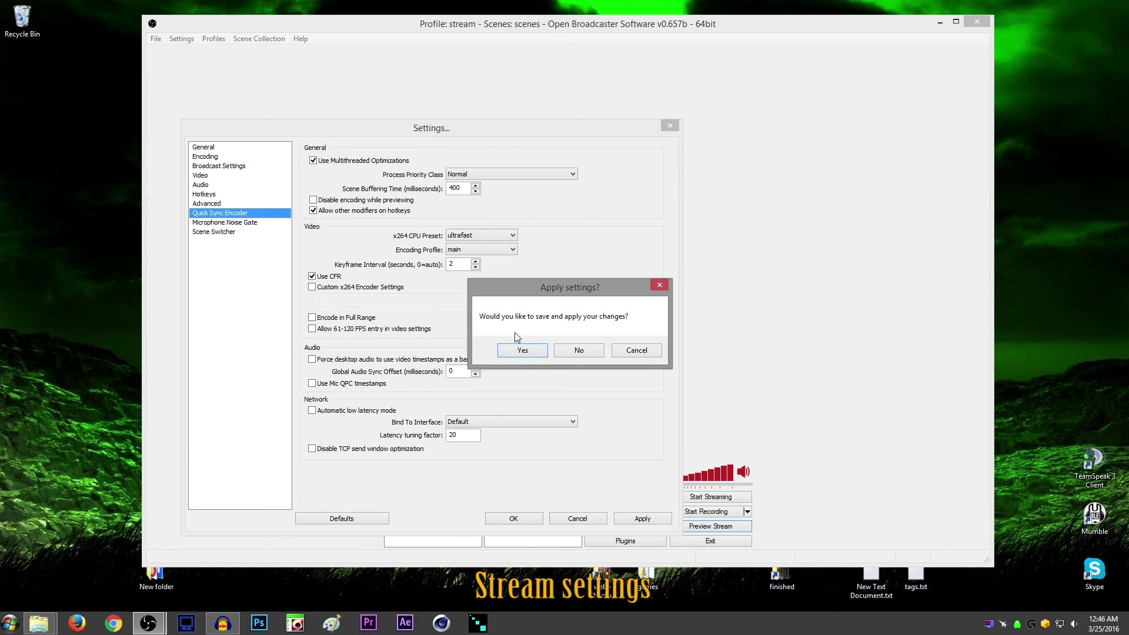
click(579, 348)
click(273, 223)
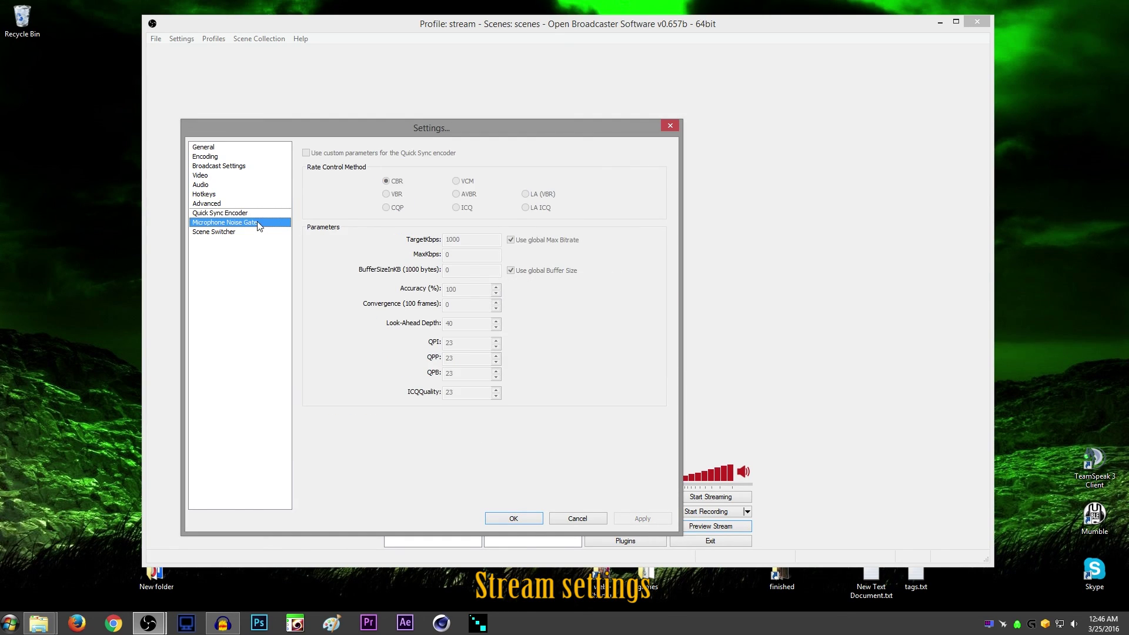
click(229, 232)
click(226, 148)
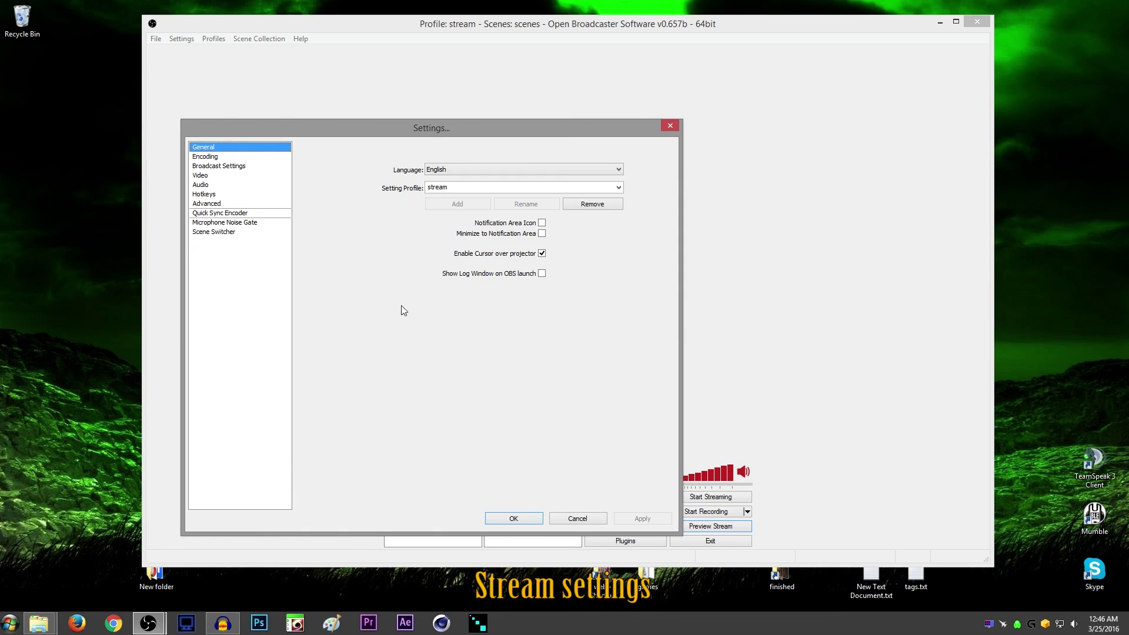
click(586, 518)
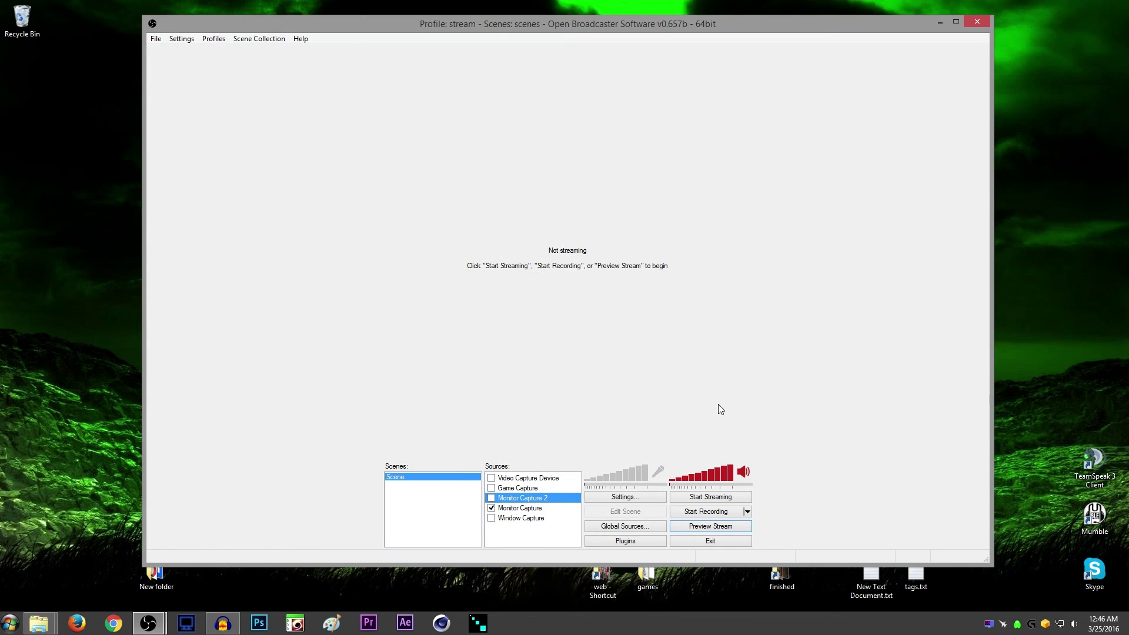
- Switch the active setting profile to x264 and close the Settings dialog
click(643, 499)
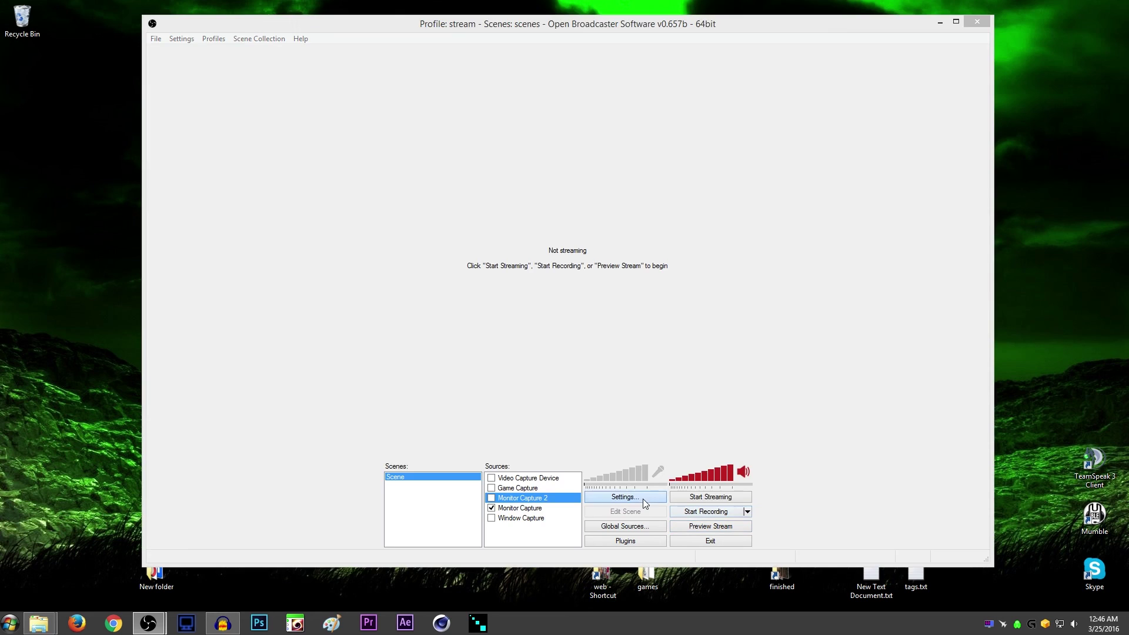
click(751, 166)
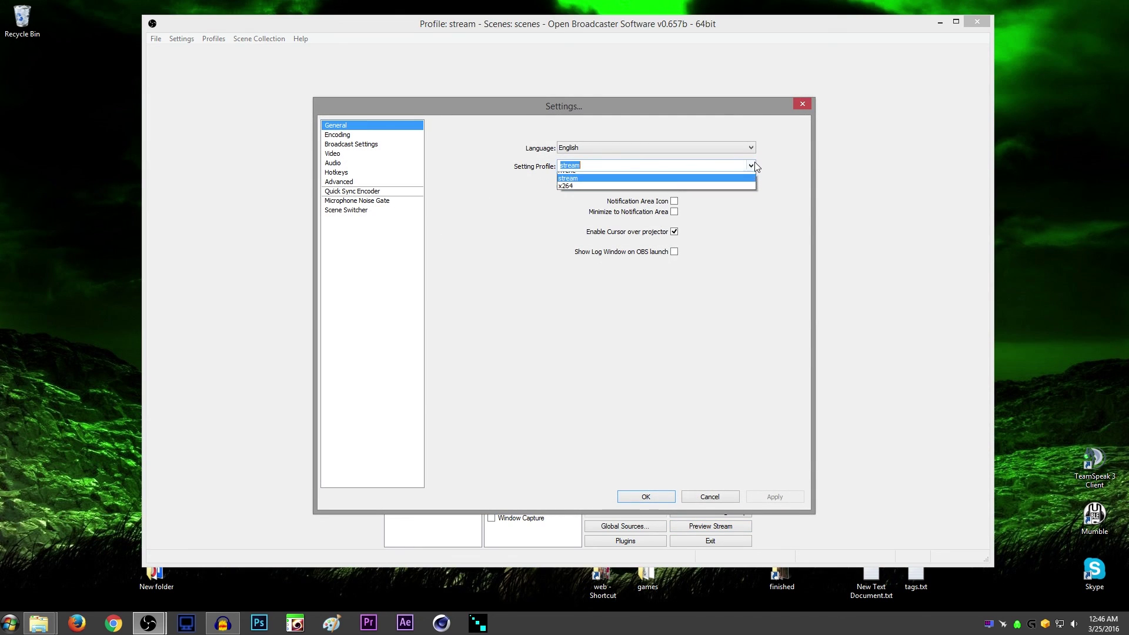
click(709, 191)
click(671, 497)
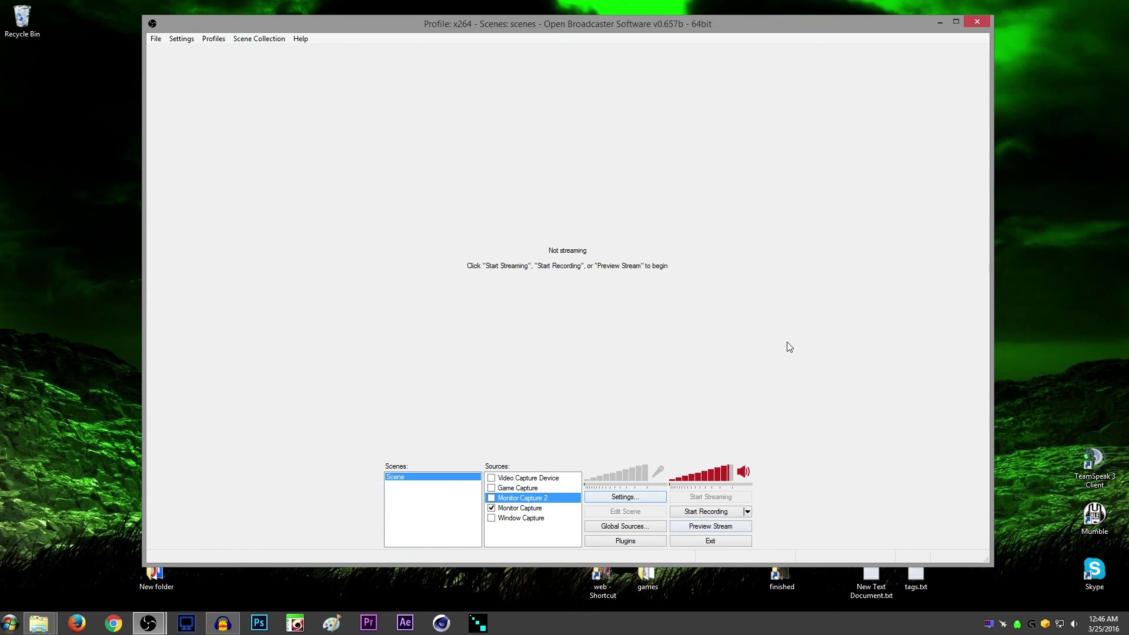